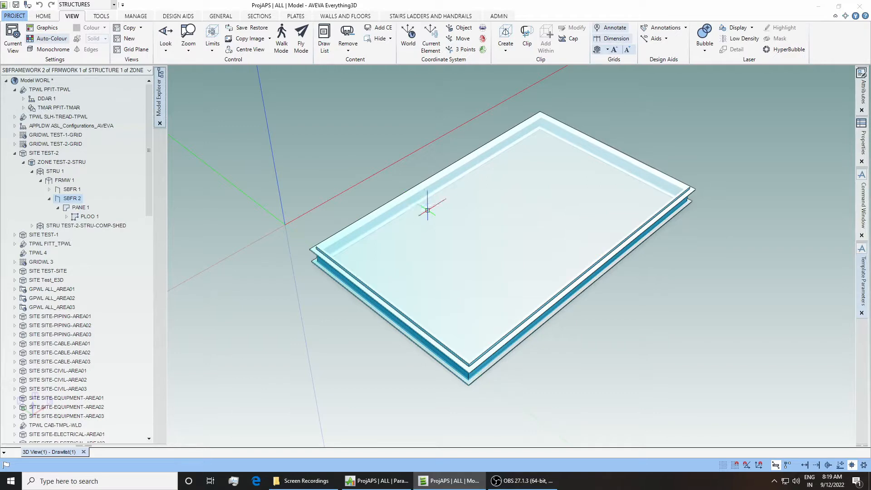
Step: Start a panel fitting on the large floor plate and choose PANE FITTINGS TMPL from the Deck Hatches SS specification
click(294, 17)
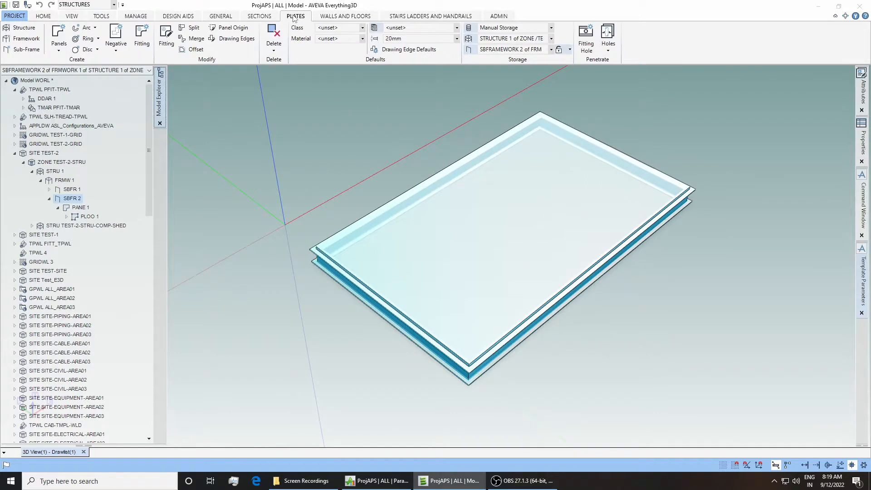
click(142, 36)
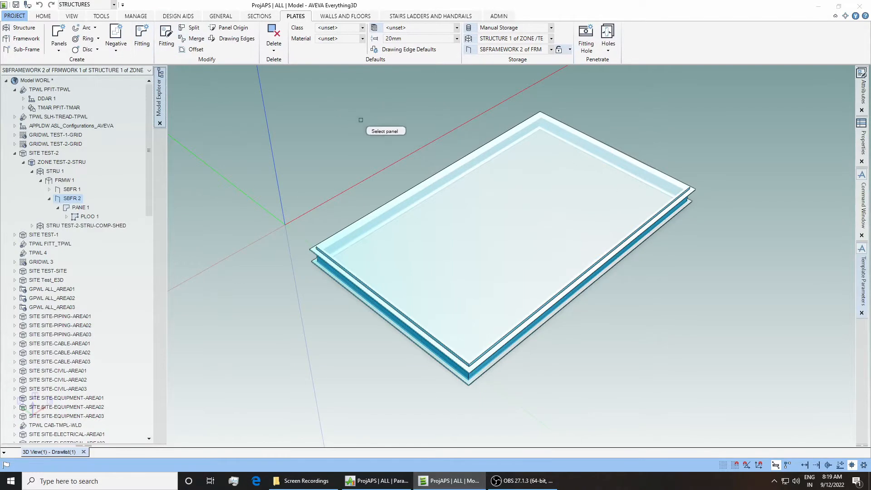
click(470, 222)
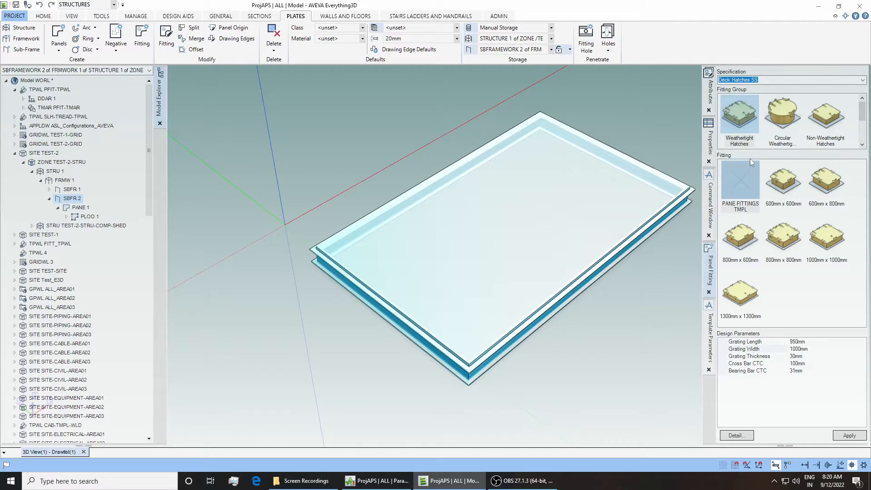
click(739, 183)
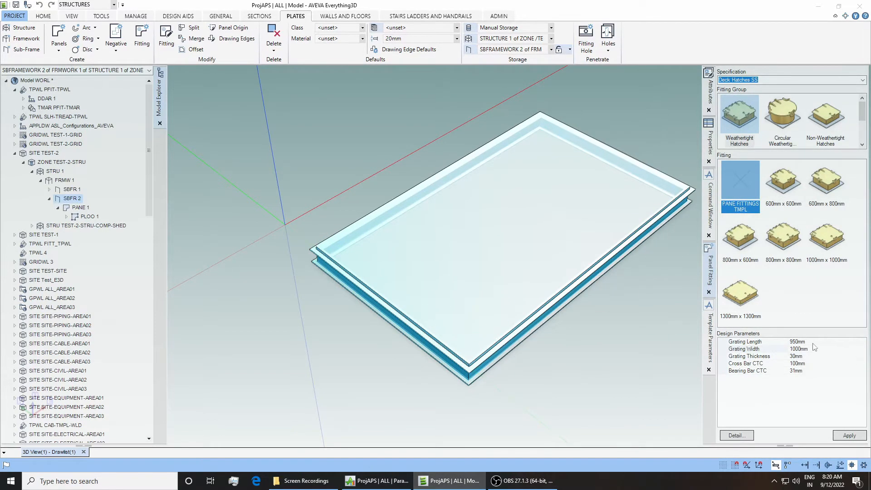
Step: Set the grating length to 2000 mm and width to 1200 mm, and place the fitting at the panel's nearest corner
click(792, 341)
text(200)
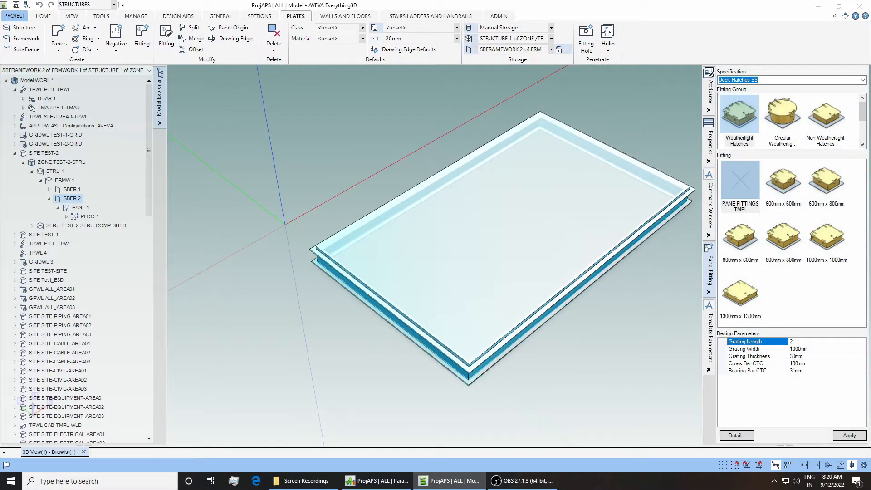
click(801, 349)
text(12)
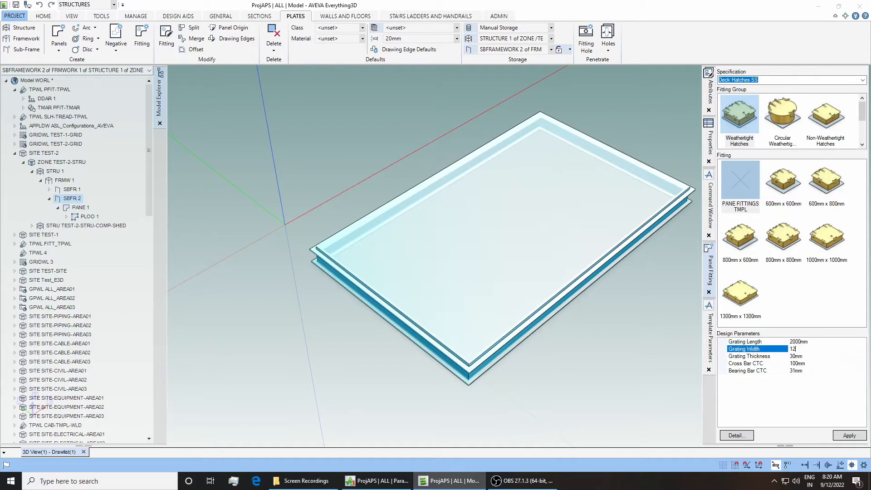
click(840, 438)
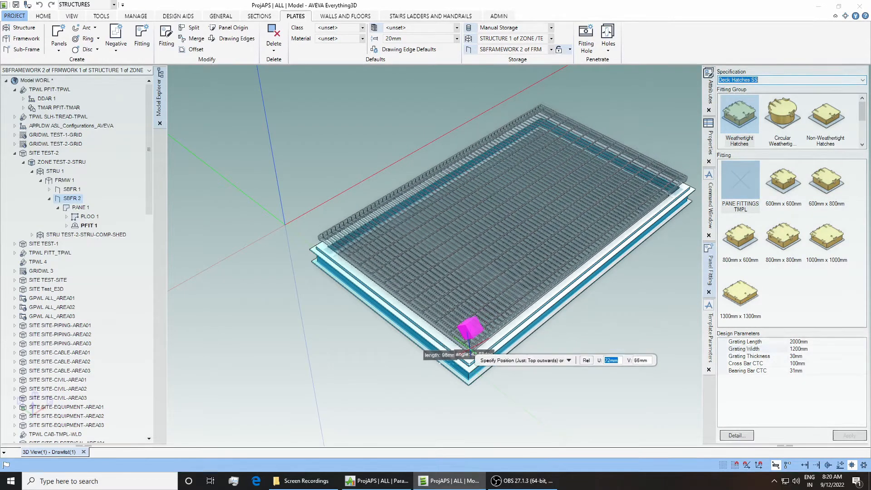
click(468, 370)
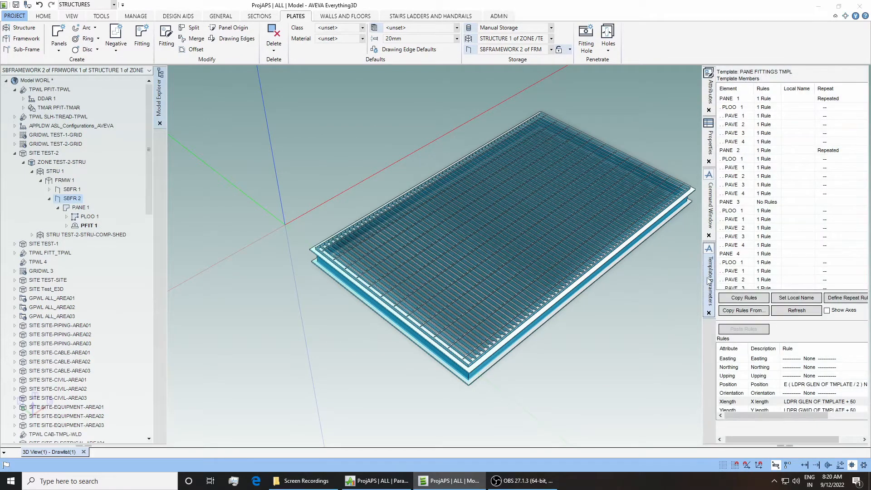
Step: Examine the placed grating fitting on the panel up close and from several angles
click(51, 290)
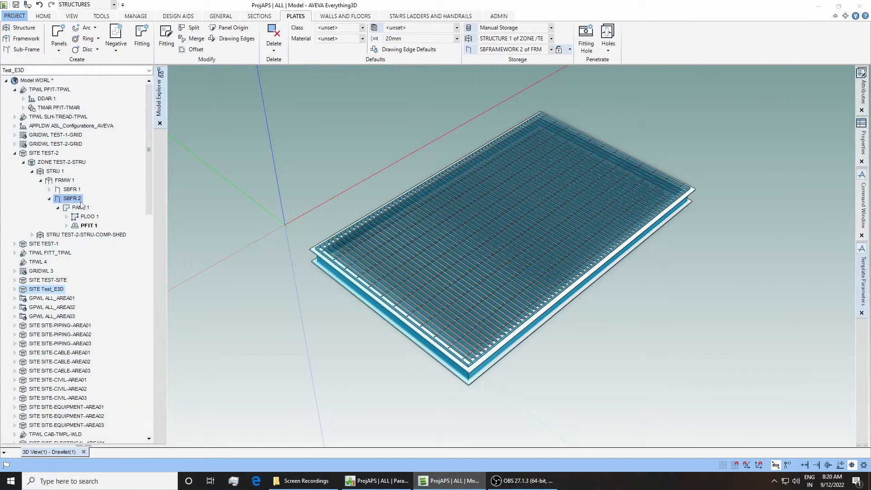
scroll(492, 286, up, 2)
mouse_move(492, 286)
middle_down()
mouse_move(504, 268)
mouse_move(500, 302)
mouse_move(557, 259)
mouse_move(497, 254)
mouse_move(492, 307)
mouse_move(495, 274)
mouse_move(495, 282)
middle_up()
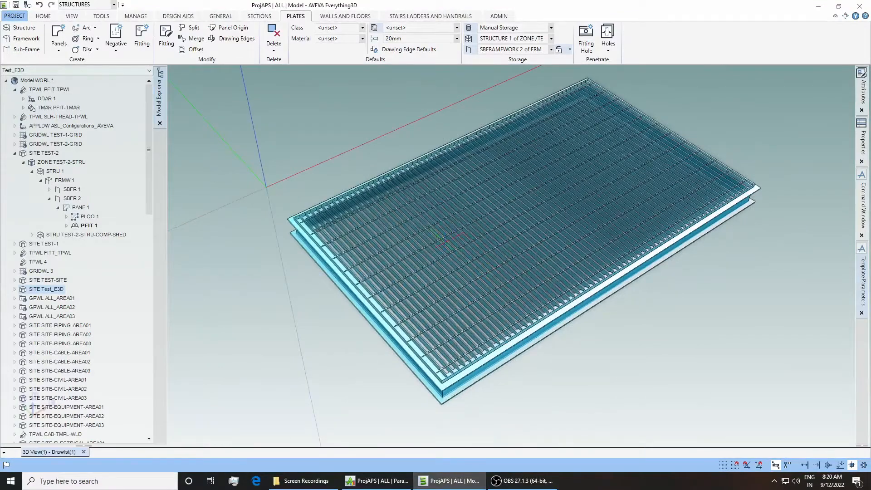
scroll(513, 220, down, 1)
mouse_move(513, 220)
middle_down()
mouse_move(570, 218)
mouse_move(520, 214)
mouse_move(526, 216)
middle_up()
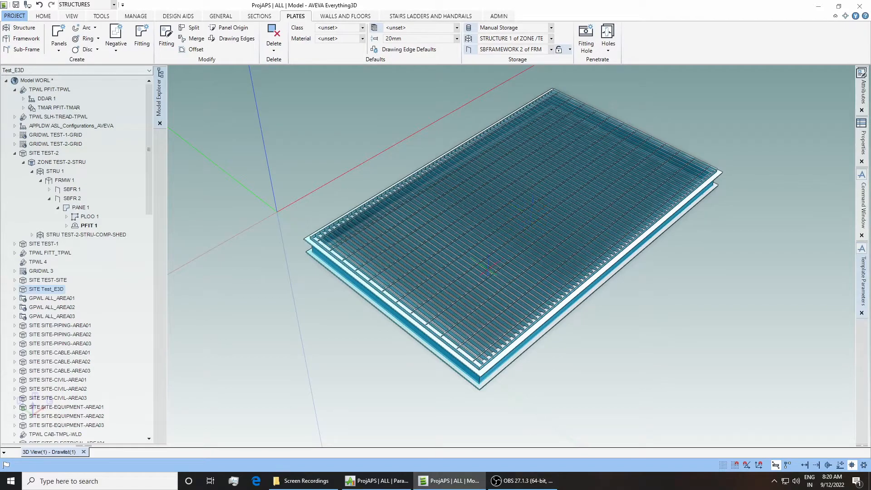
scroll(469, 284, up, 2)
mouse_move(469, 286)
middle_down()
mouse_move(456, 292)
mouse_move(472, 282)
middle_up()
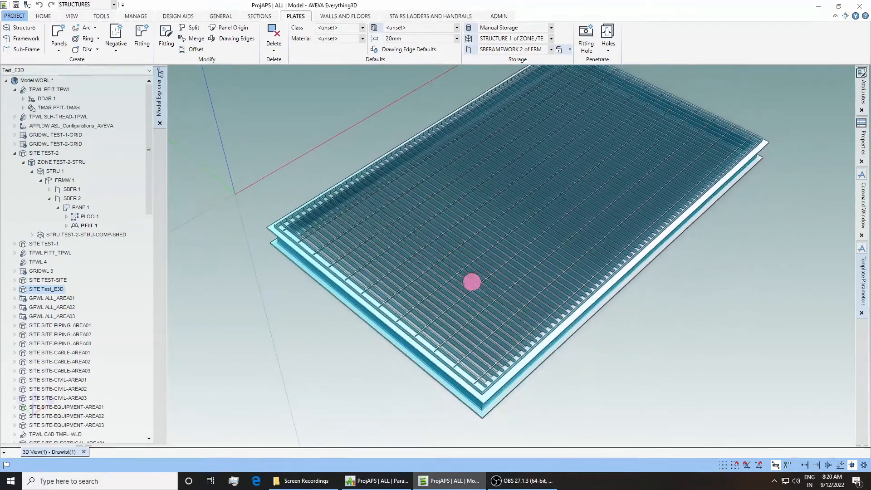
mouse_move(523, 189)
middle_down()
mouse_move(455, 127)
mouse_move(465, 140)
mouse_move(438, 272)
middle_up()
scroll(484, 159, down, 2)
middle_drag(435, 304, 427, 345)
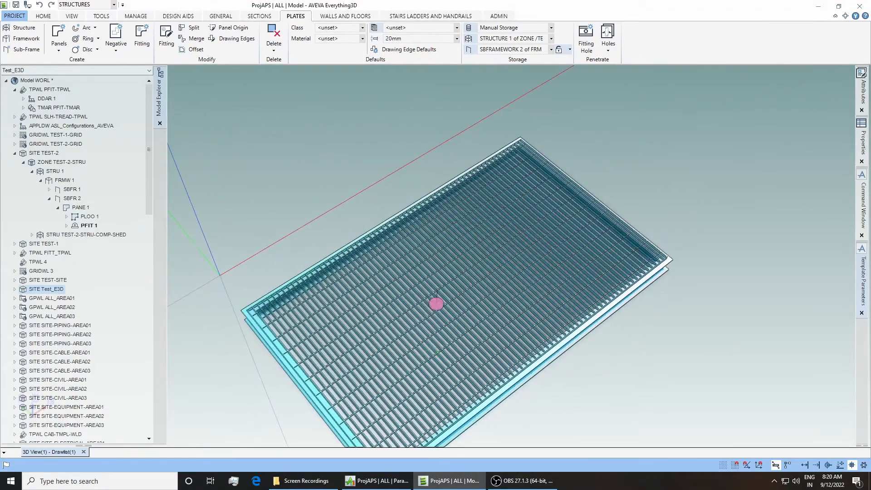
middle_drag(442, 315, 440, 229)
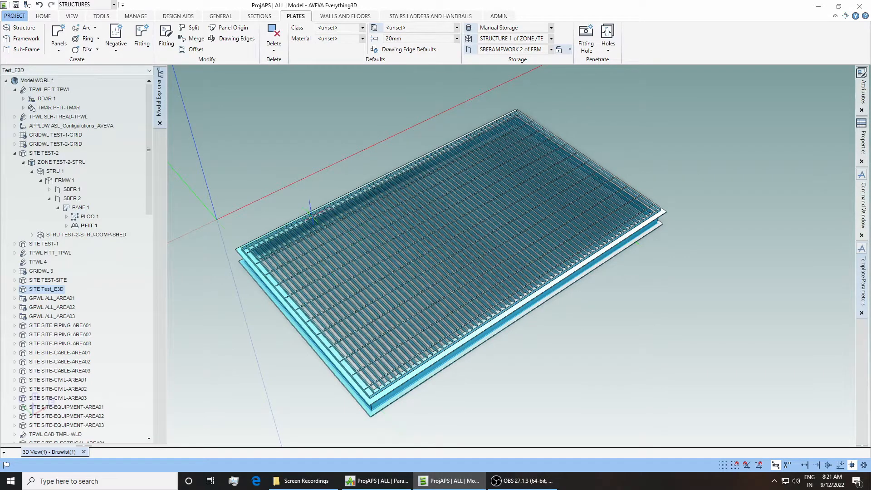
Step: Collapse the PFIT-TPWL template world, switch the discipline to Design Templates, and bring back the model hierarchy to browse its elements
click(15, 89)
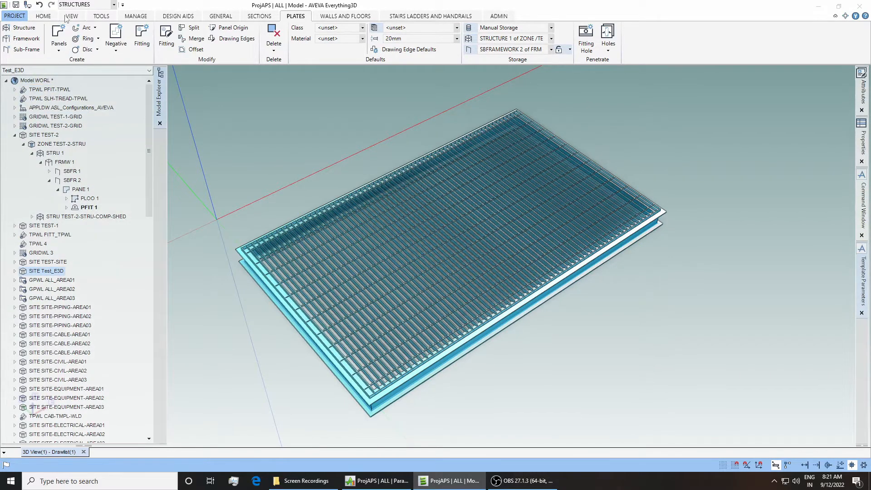
click(94, 5)
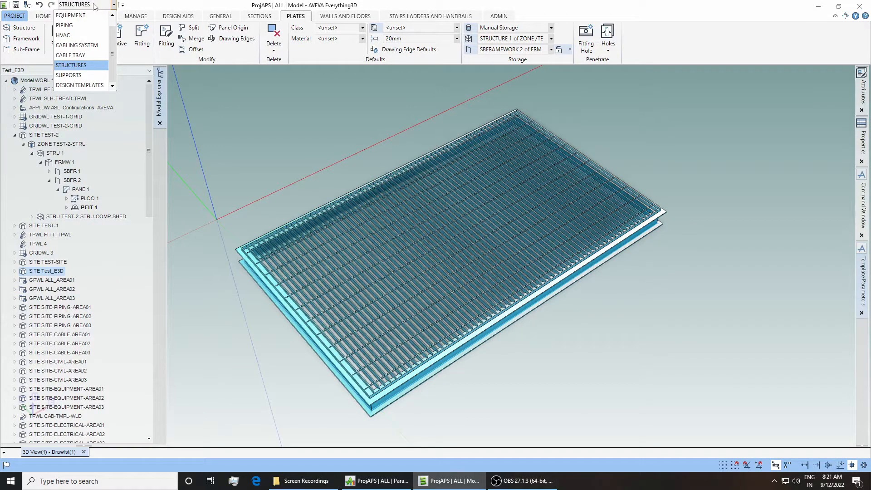
click(79, 86)
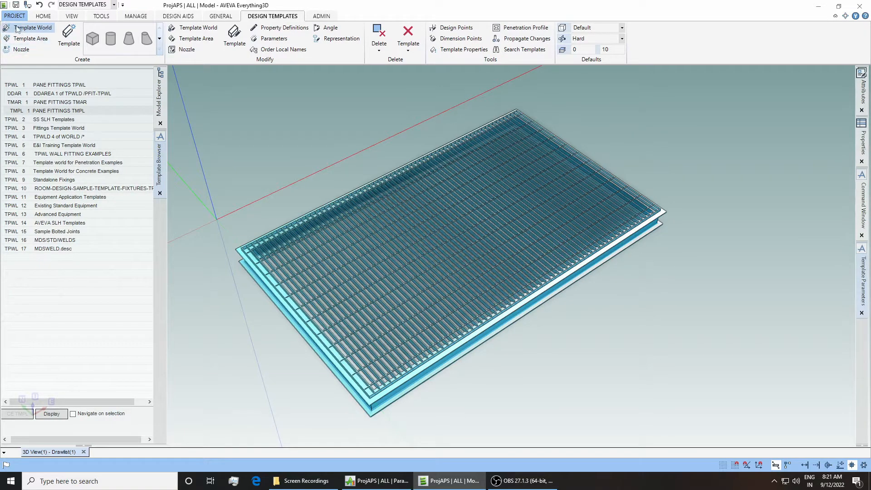
click(159, 98)
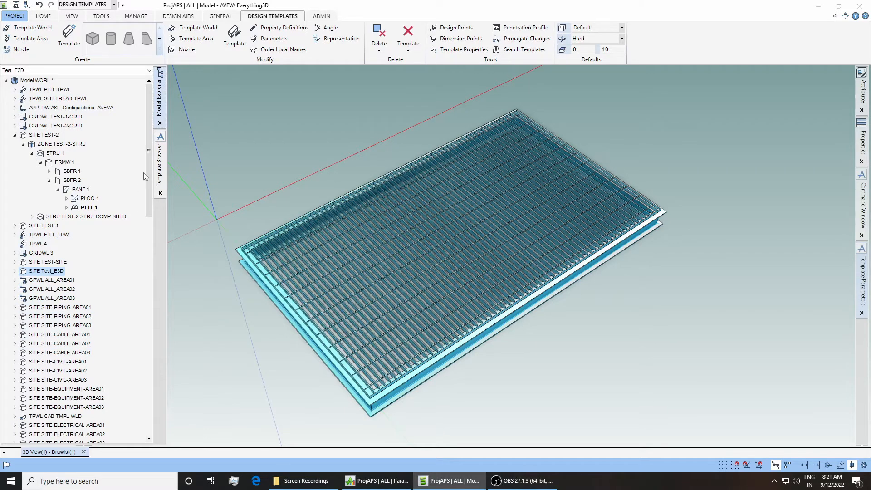
scroll(148, 205, down, 2)
scroll(148, 205, down, 8)
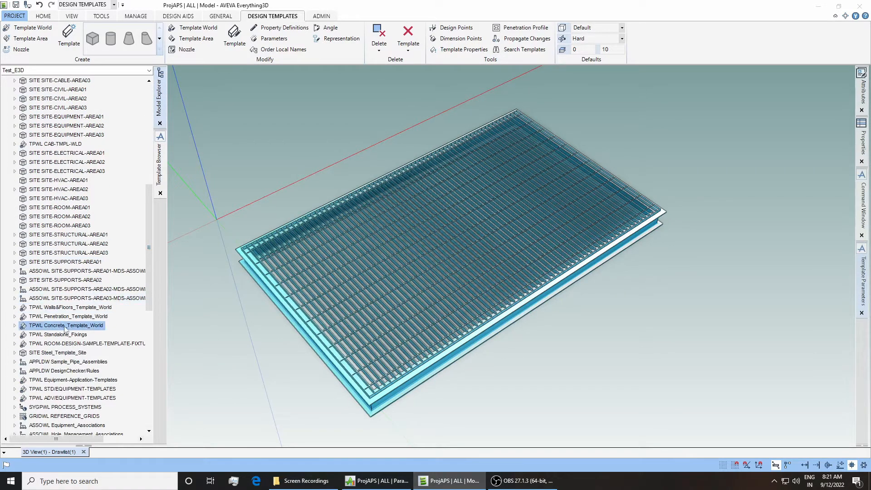
scroll(150, 241, up, 10)
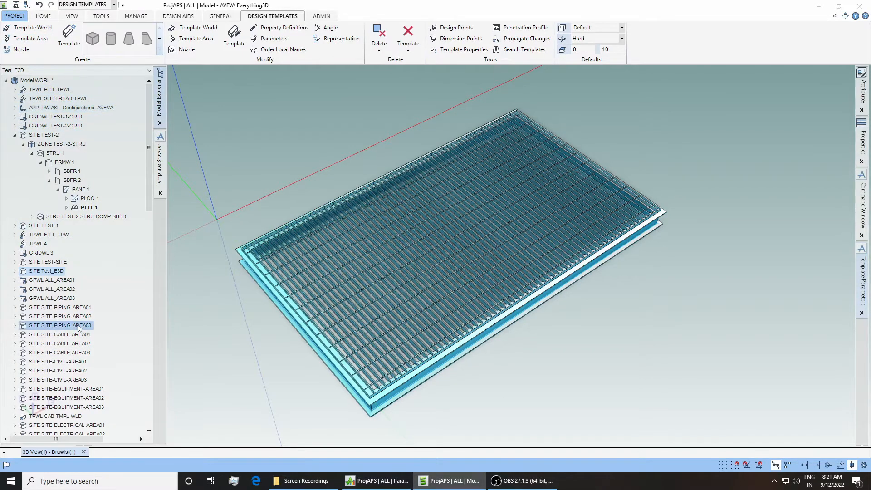
Step: Review the general options in the Explorer Settings and close the dialog
click(13, 18)
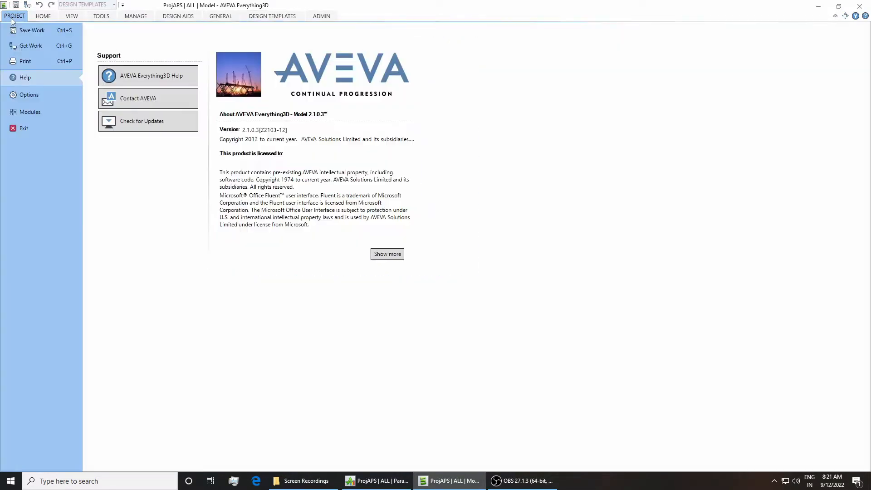
click(20, 96)
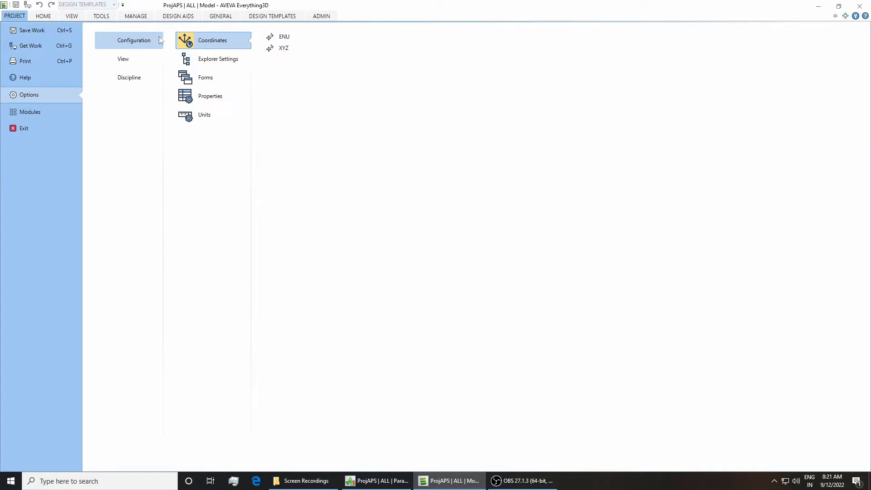
click(199, 60)
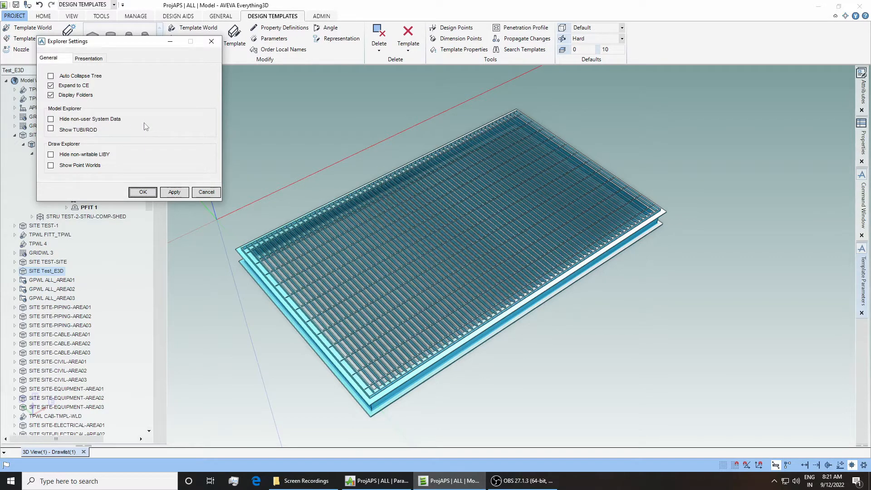
click(212, 41)
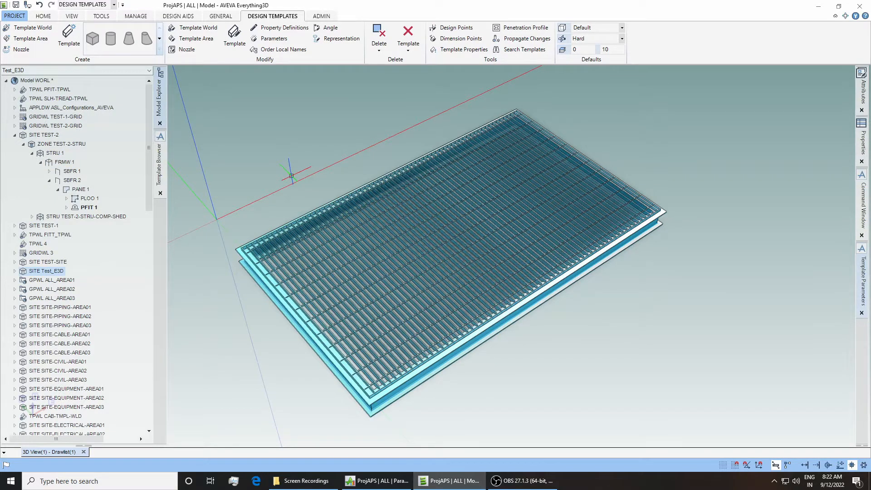
Step: Collapse SITE TEST-2 and expand template world PFIT-TPWL through area PFIT-TMAR down to the members of template PFIT-TMPL
click(14, 135)
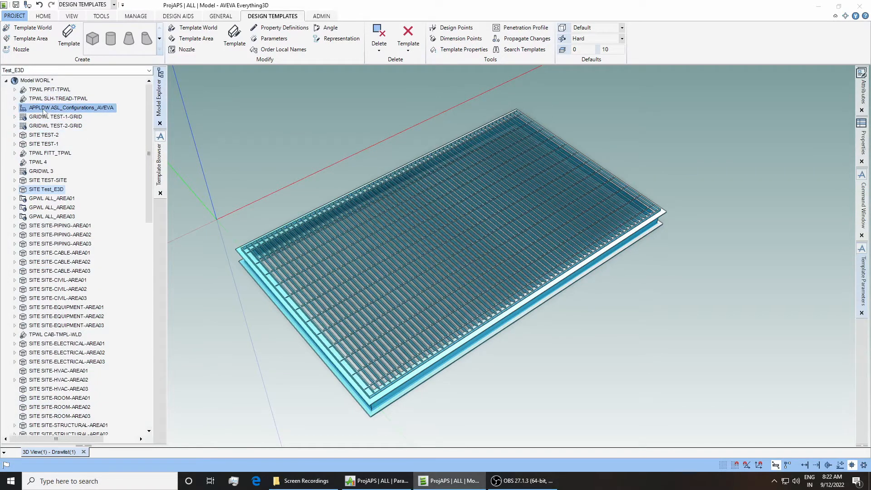
click(70, 264)
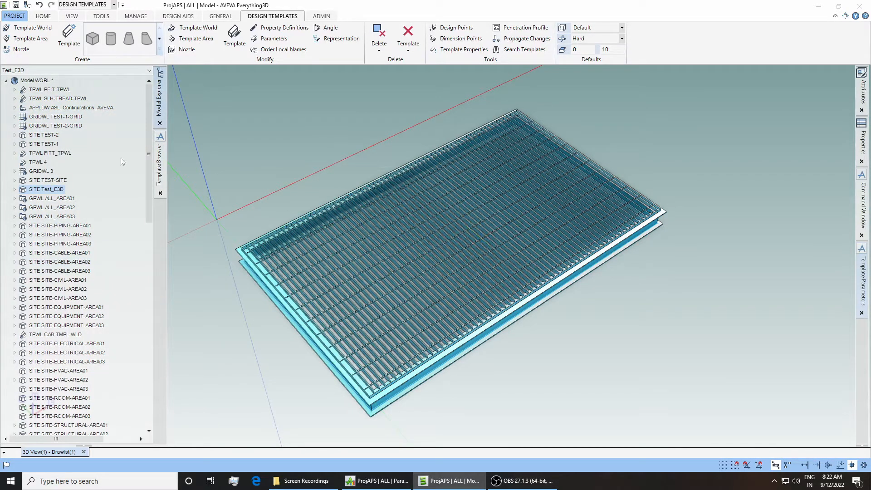
click(44, 90)
double_click(45, 90)
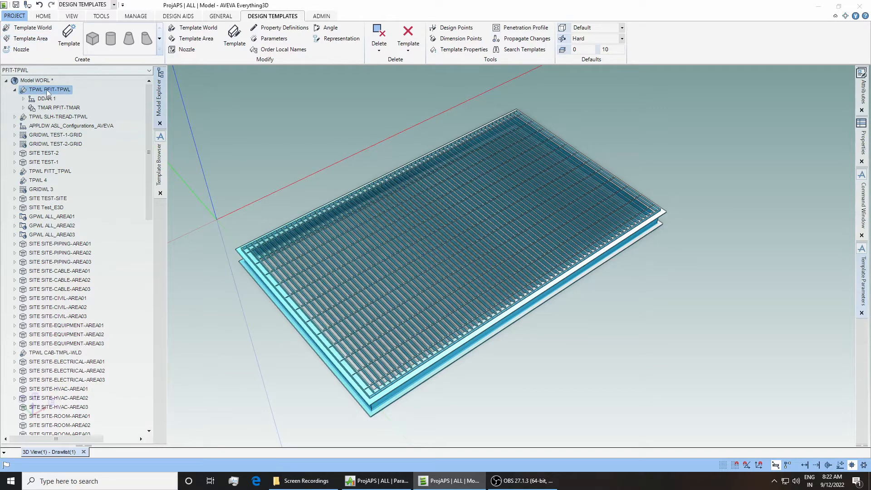
click(54, 107)
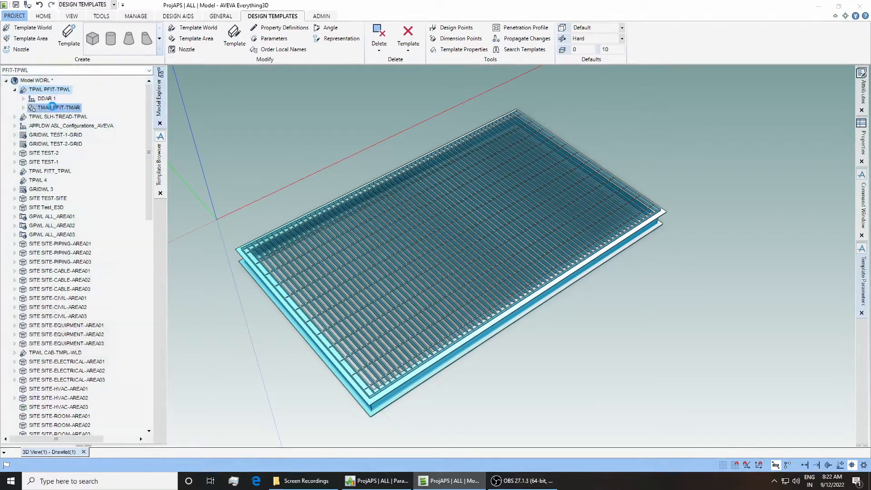
double_click(54, 109)
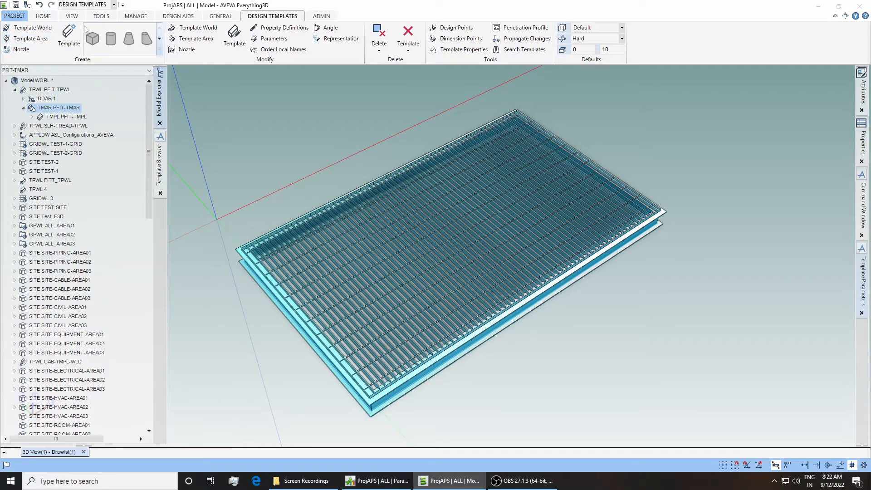
click(64, 117)
double_click(64, 117)
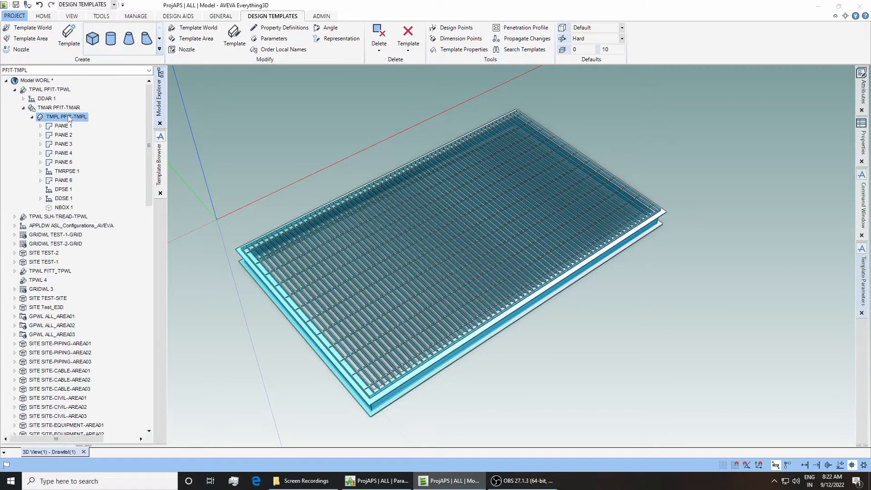
Step: Add the PFIT-TMPL template to the 3D view beside the panel
right_click(68, 117)
mouse_move(136, 121)
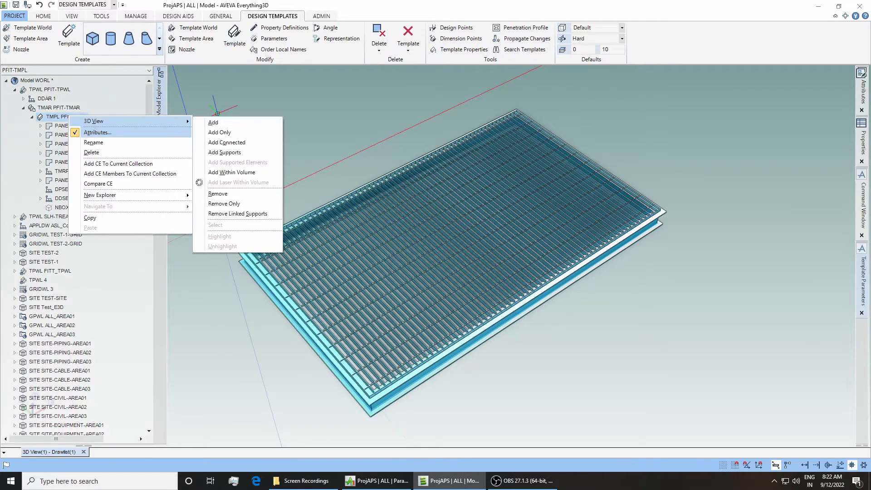
click(221, 123)
mouse_move(218, 211)
middle_down()
mouse_move(383, 256)
mouse_move(323, 242)
middle_up()
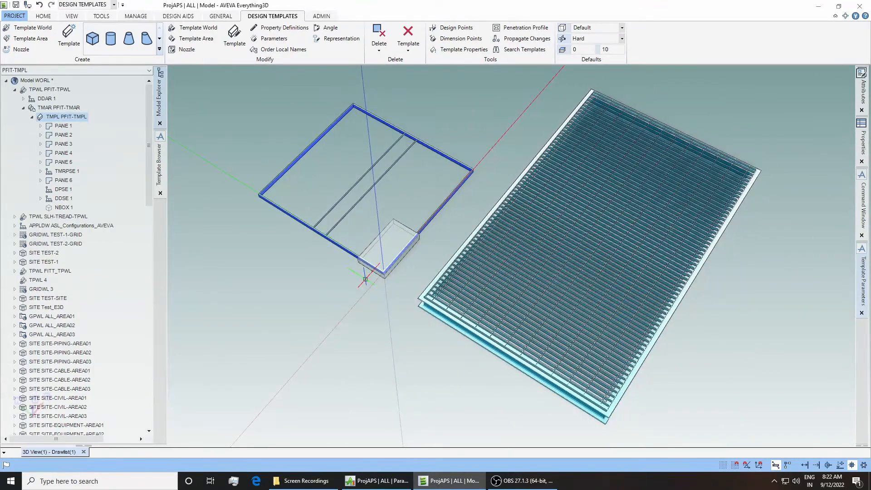
Step: Create a template in area PFIT-TMAR with generic type PFIT, leaving its name unset and keeping properties and points included
click(63, 109)
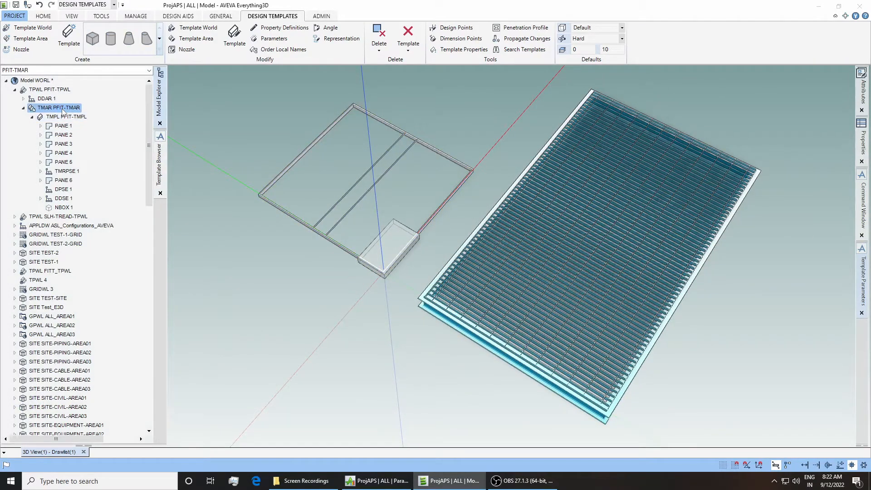
click(67, 40)
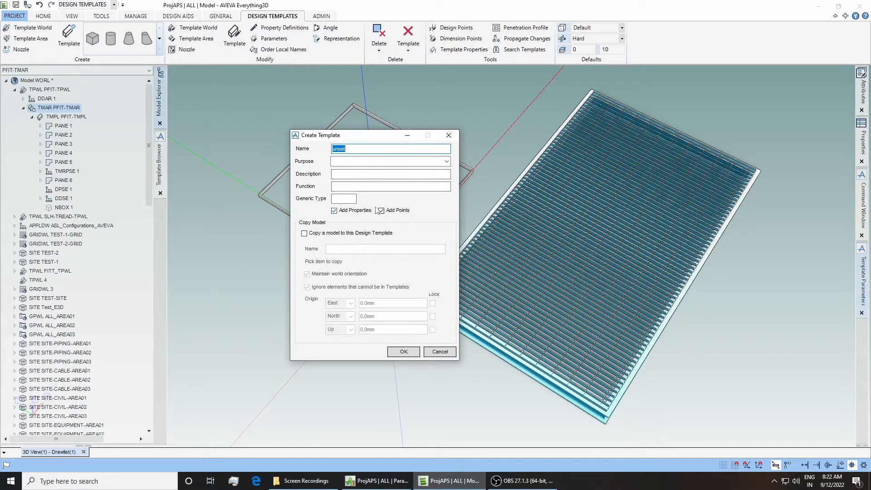
drag(351, 138, 411, 174)
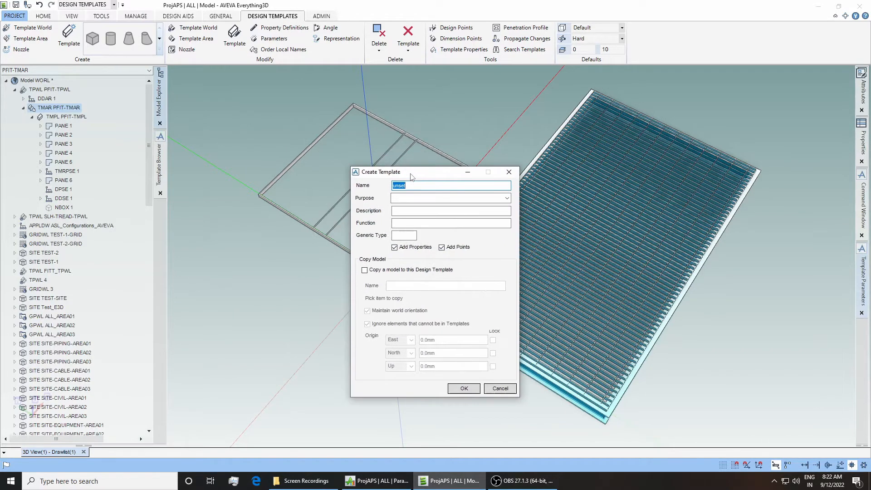
click(397, 235)
drag(433, 176, 524, 130)
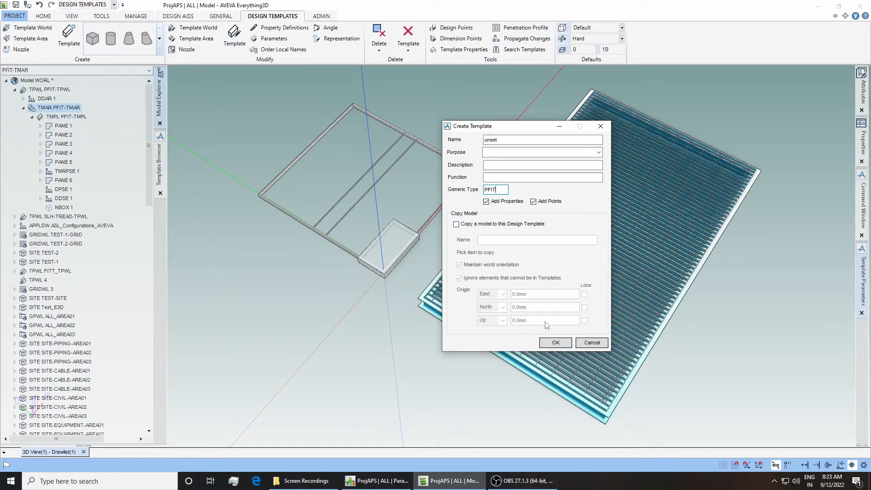
click(555, 343)
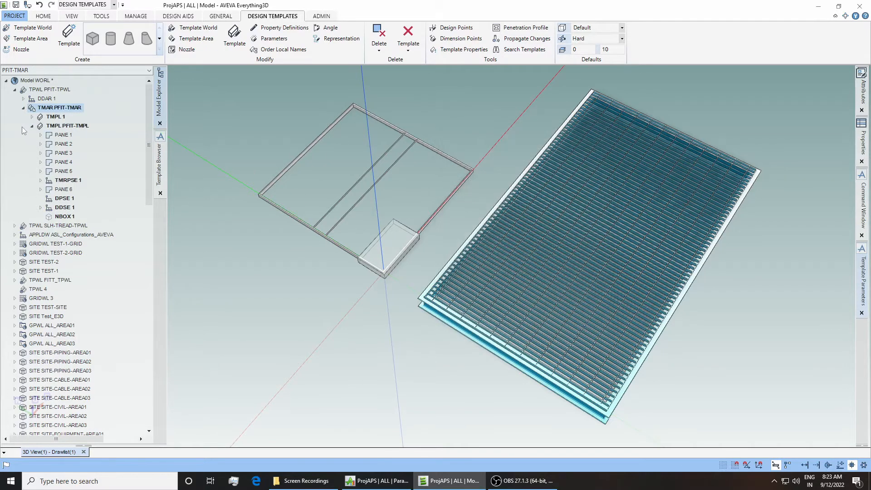
Step: Expand the newly created template TMPL 1 and inspect its DPSE 1 and DDSE 1 sets
click(32, 116)
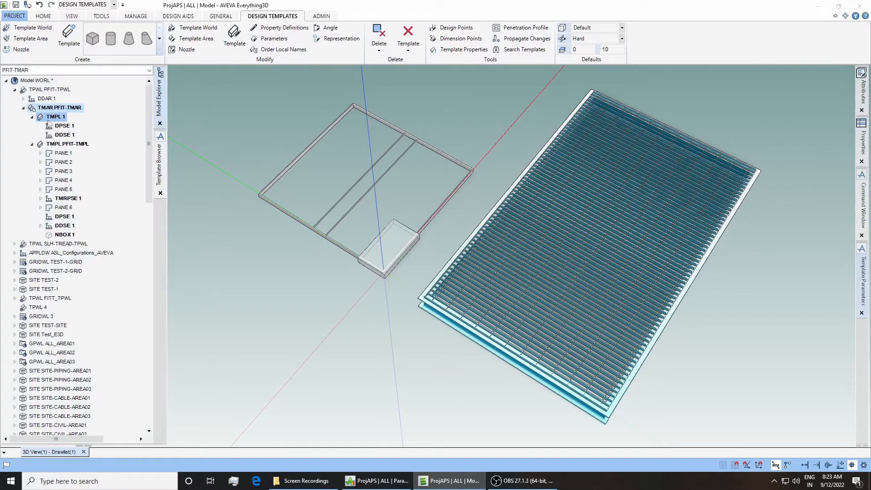
click(61, 126)
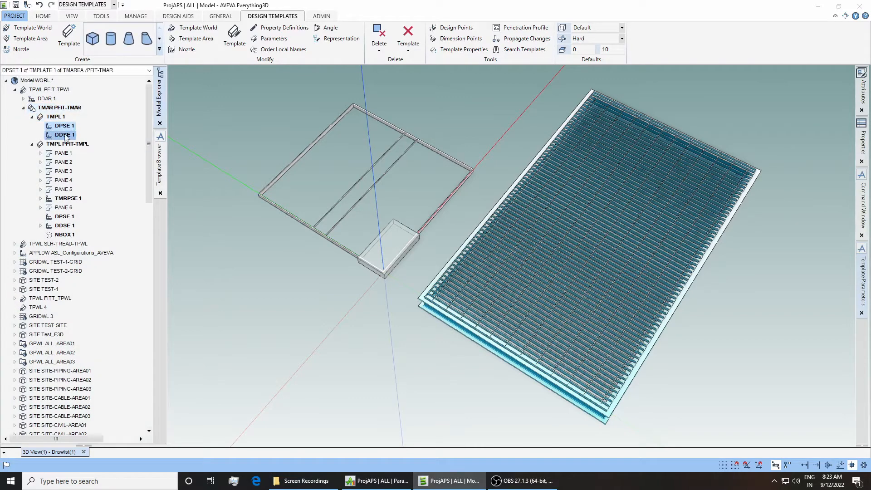
ctrl+click(65, 135)
click(66, 135)
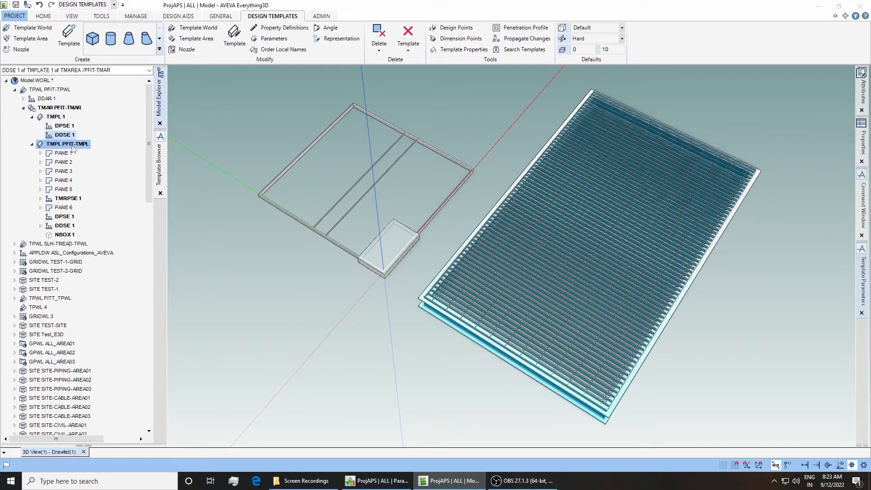
Step: Remove SITE TEST-2 from the 3D view so that the PFIT-TMPL template is displayed alone
click(69, 144)
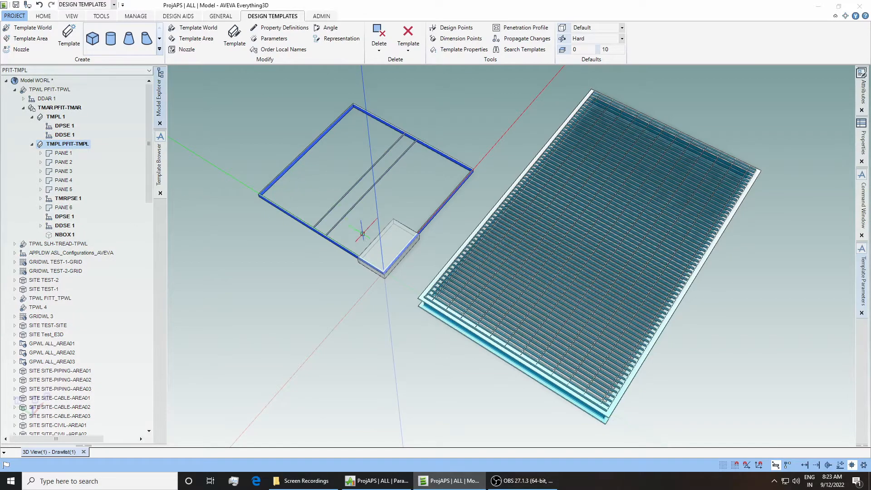
mouse_move(365, 230)
middle_down()
mouse_move(350, 198)
mouse_move(375, 241)
middle_up()
scroll(362, 228, up, 1)
scroll(362, 228, up, 3)
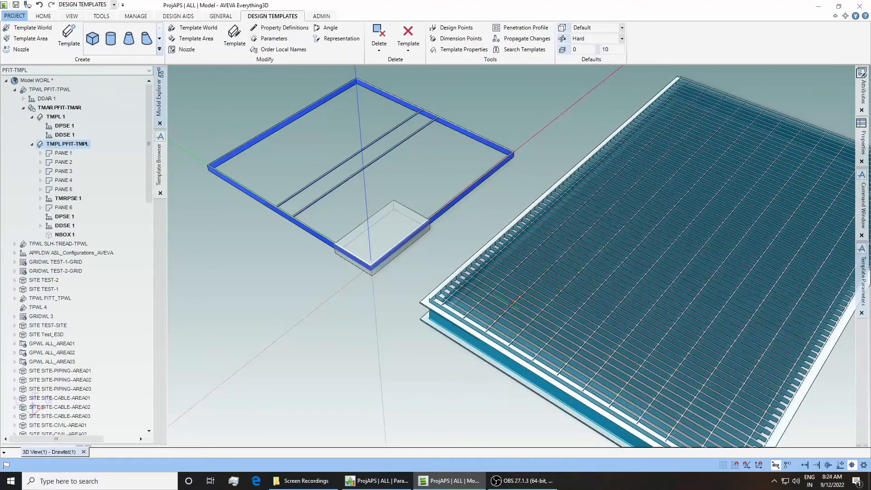
click(53, 282)
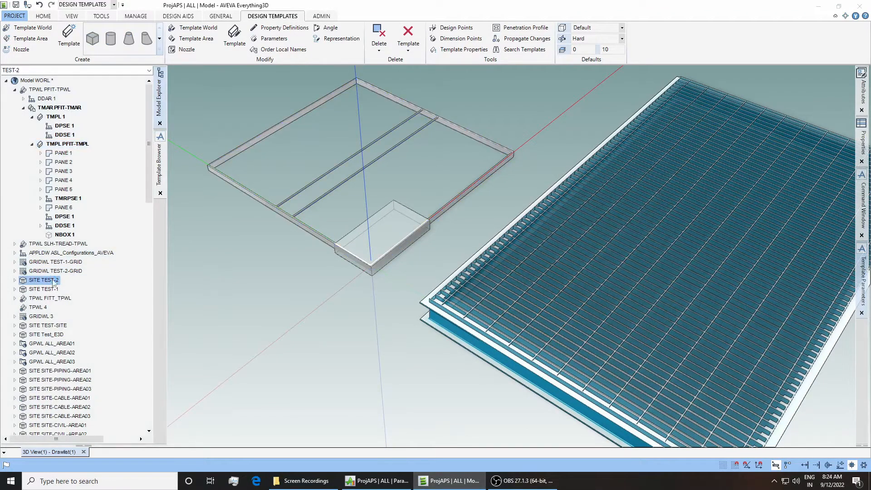
right_click(54, 281)
mouse_move(158, 286)
click(204, 356)
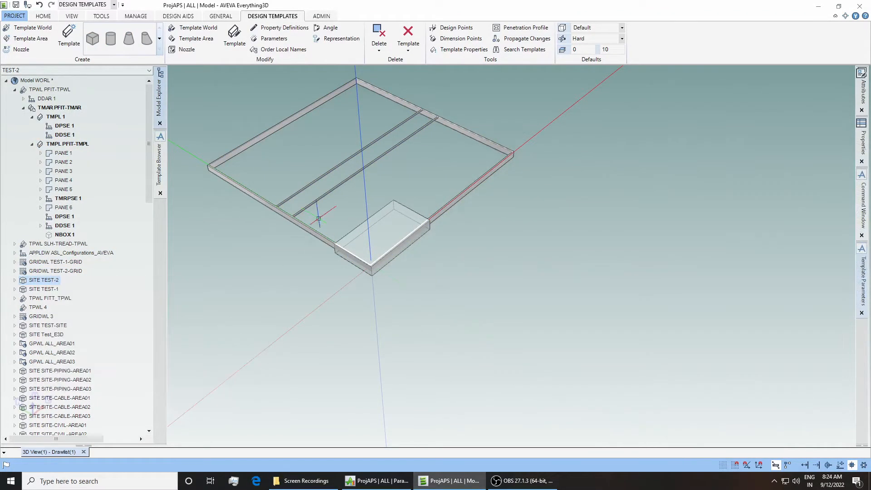
middle_drag(319, 218, 434, 284)
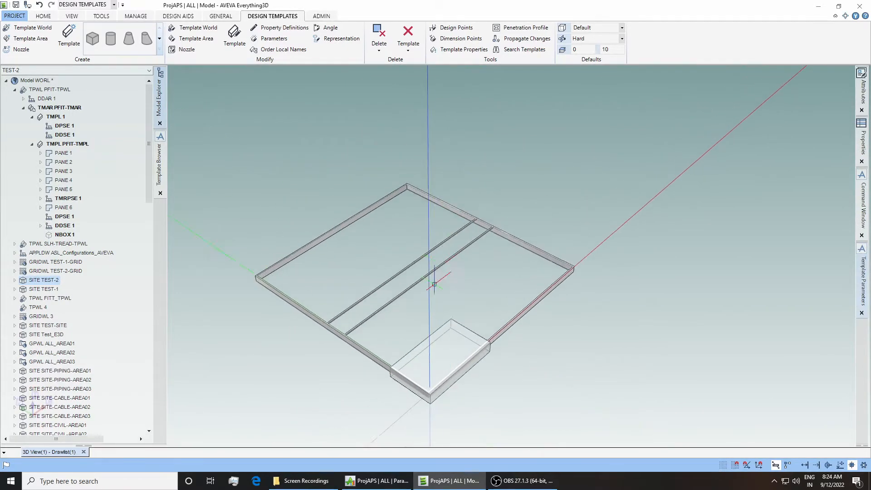
scroll(435, 284, up, 1)
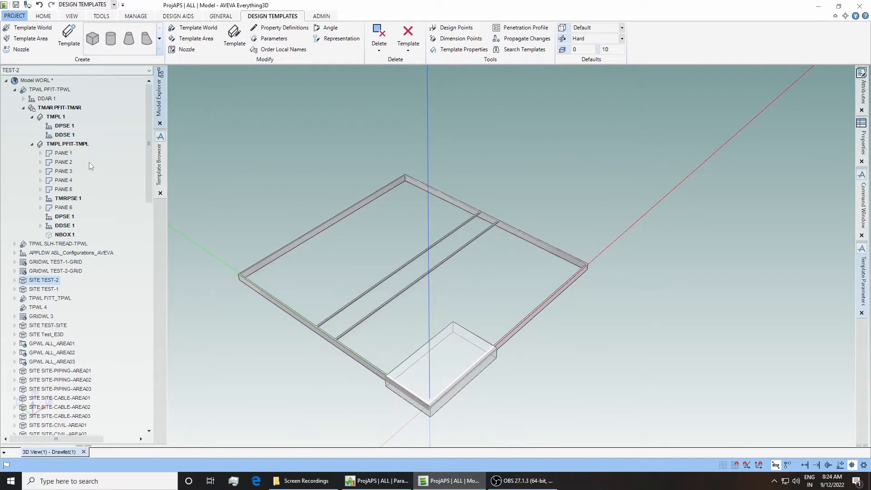
Step: Select PANE 1, 2, 3 and 6 and TMRPSE 1 of PFIT-TMPL to identify the bars and frame members in the 3D view
click(66, 153)
click(73, 198)
click(64, 153)
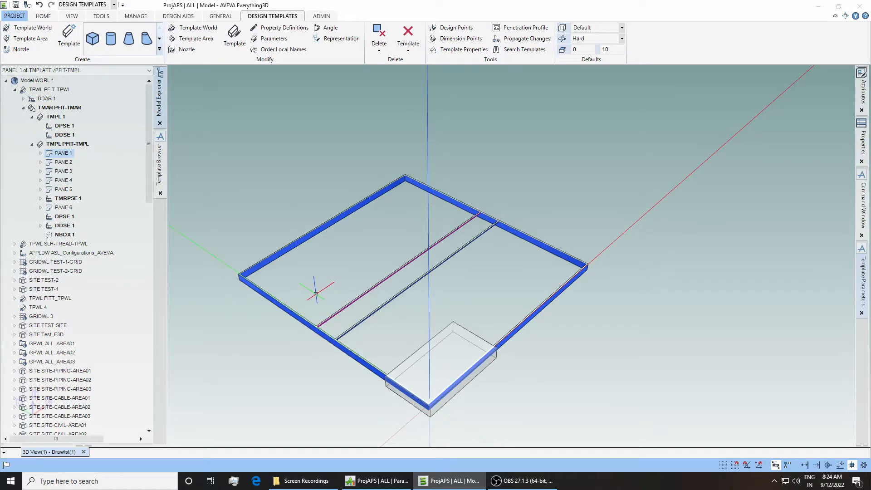
click(63, 162)
ctrl+click(64, 171)
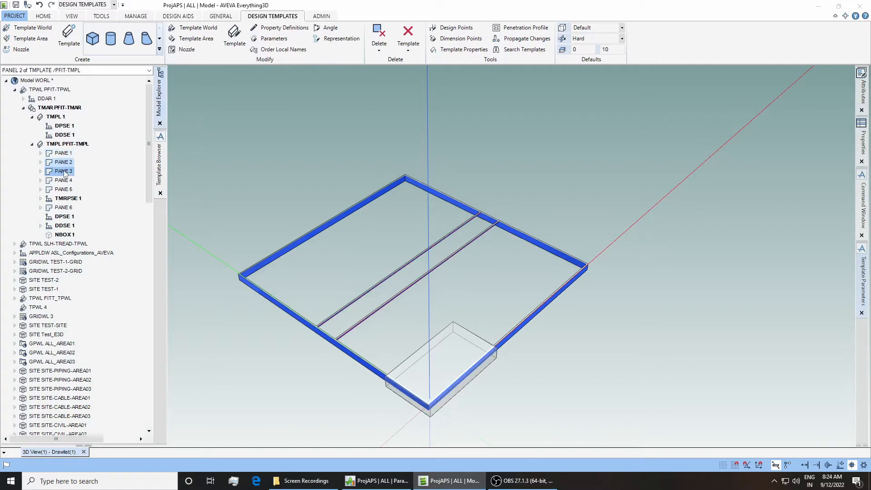
click(64, 207)
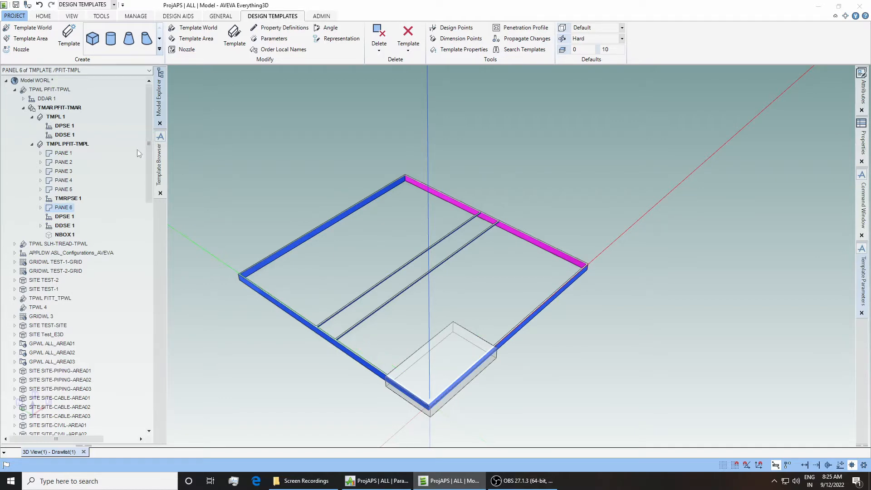
click(68, 144)
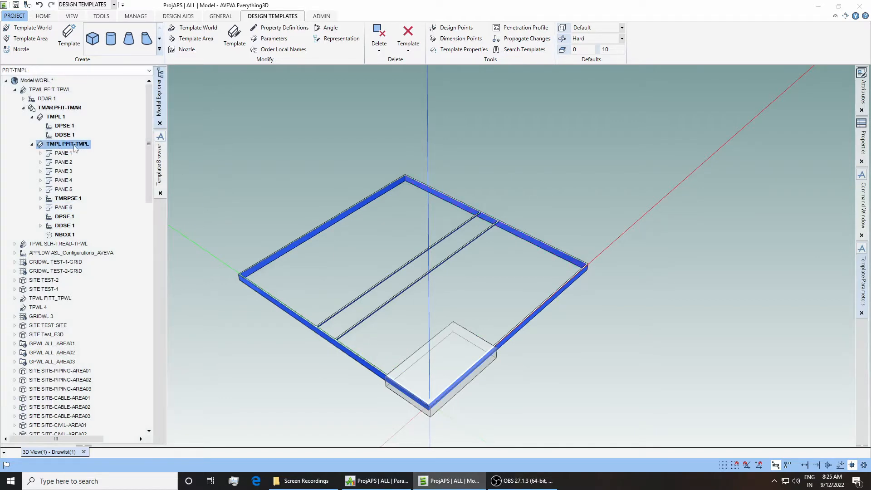
Step: Make TMPL 1 the current element and switch the discipline to Structures with the plate modelling tools shown
click(55, 118)
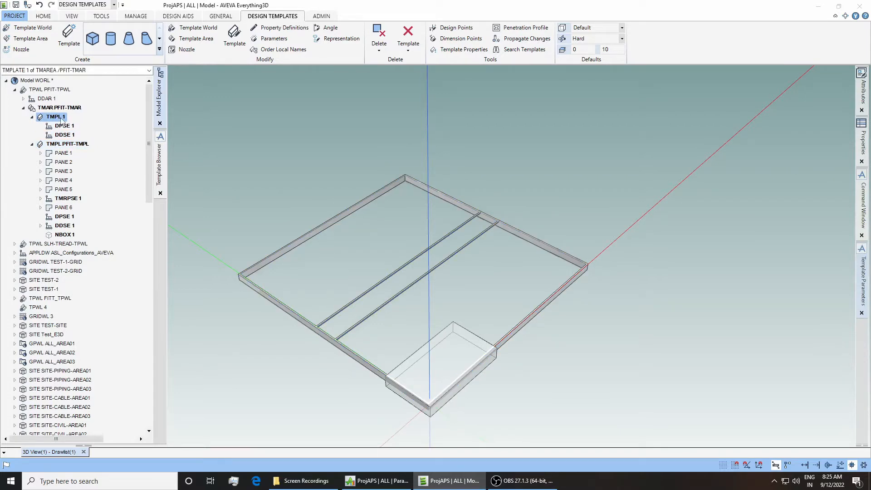
click(114, 4)
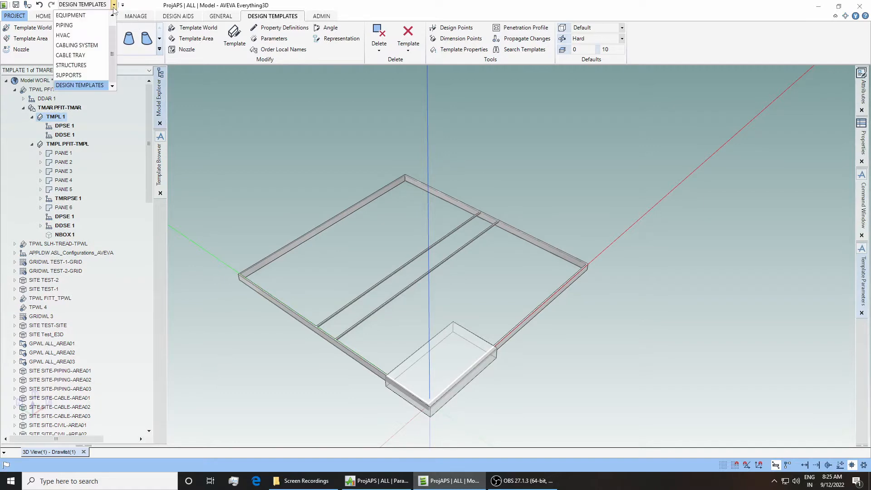
click(69, 66)
click(295, 15)
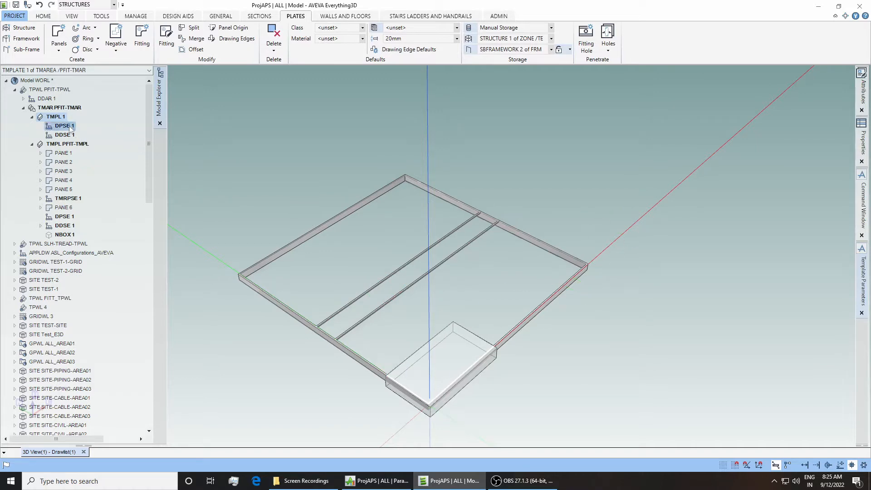
Step: Expand PANE 1 of PFIT-TMPL to its loop vertices, show the attributes of PAVE 1 and PAVE 2, and collapse it again
double_click(70, 154)
double_click(72, 162)
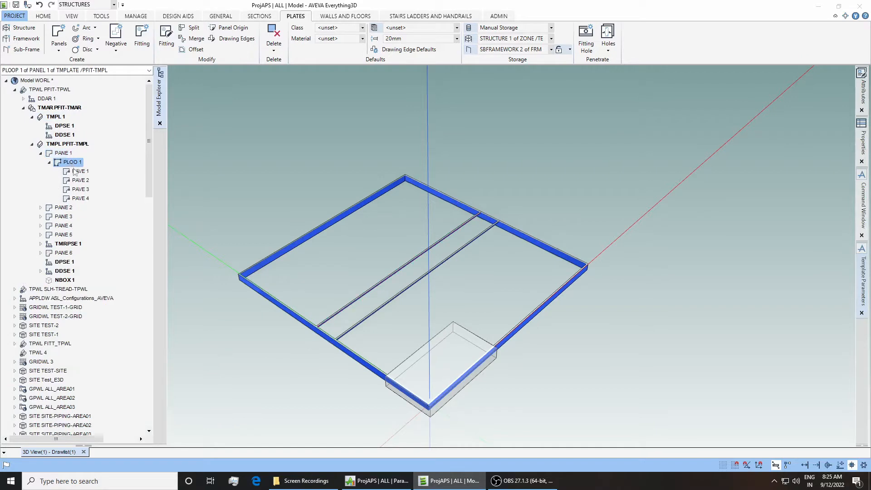
click(76, 172)
right_click(83, 175)
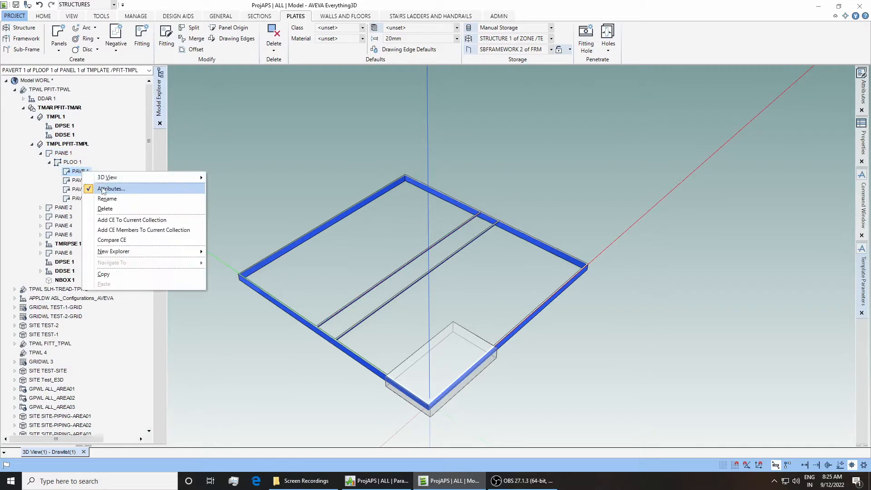
click(862, 96)
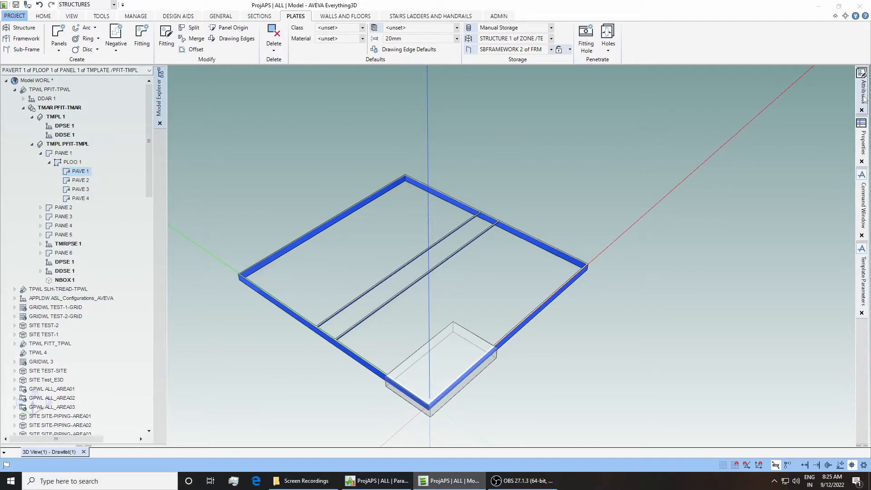
click(80, 180)
click(49, 162)
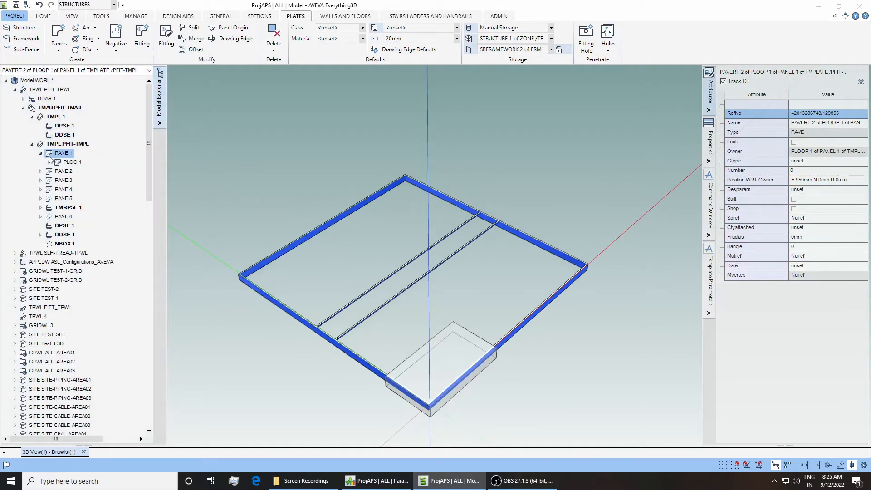
click(41, 153)
Step: Compare the attributes and positions of the PFIT-TMPL panels by selecting PANE 1 through PANE 5 in turn
click(67, 155)
click(68, 162)
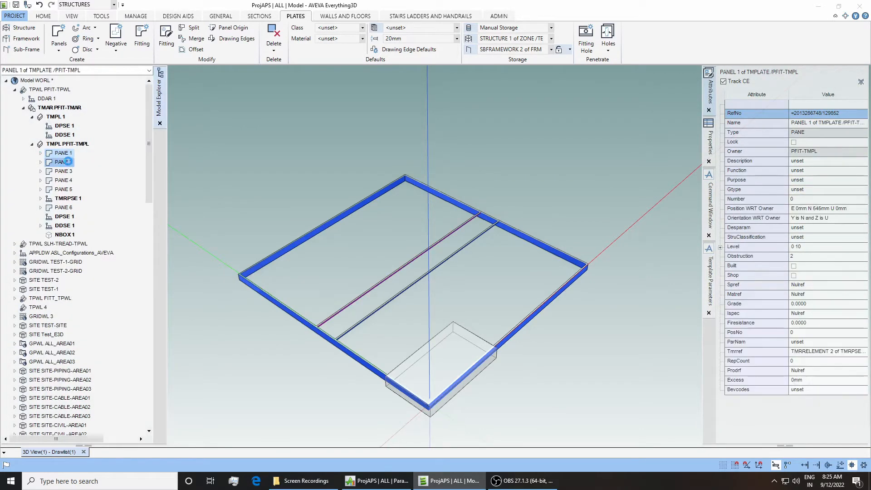
click(66, 171)
click(65, 181)
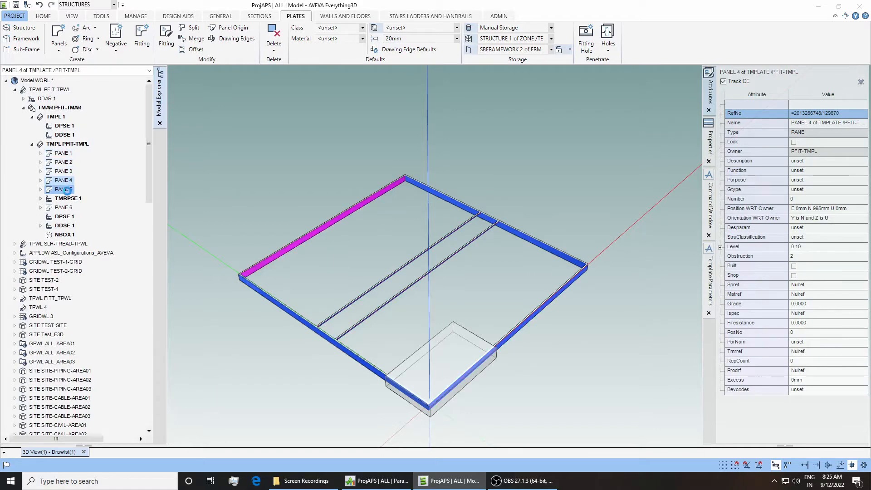
click(63, 189)
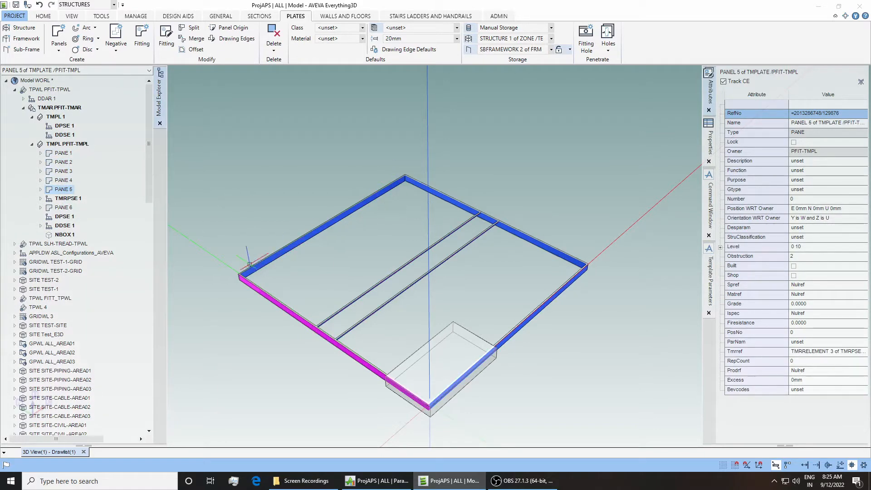
click(64, 162)
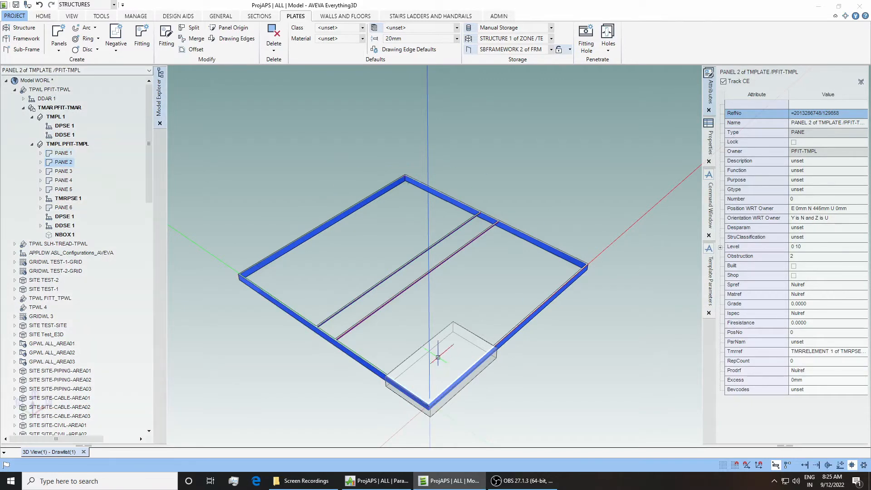
click(63, 189)
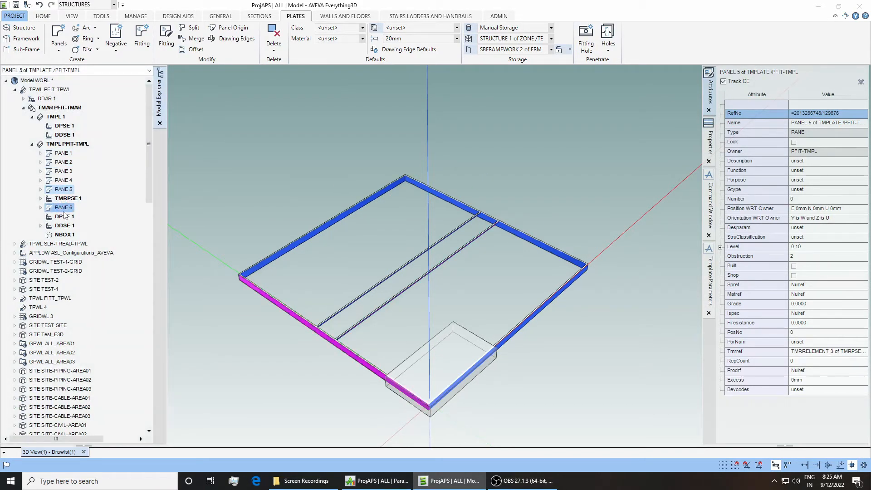
click(63, 181)
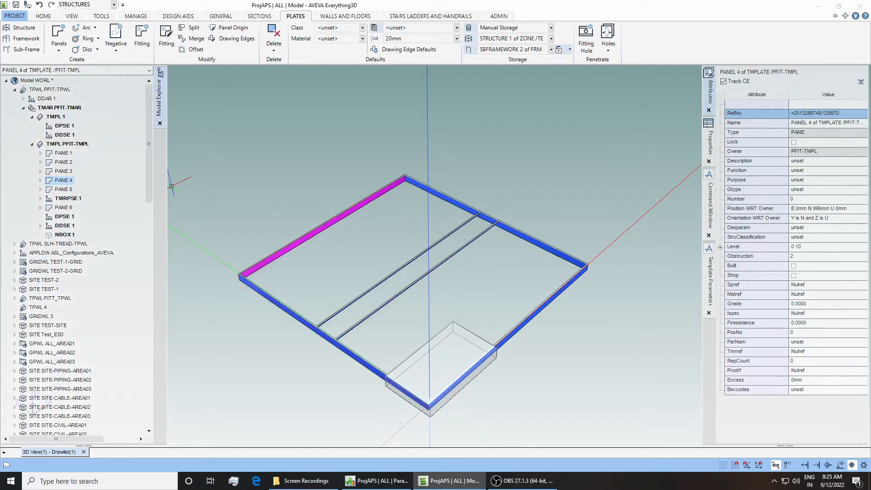
click(438, 245)
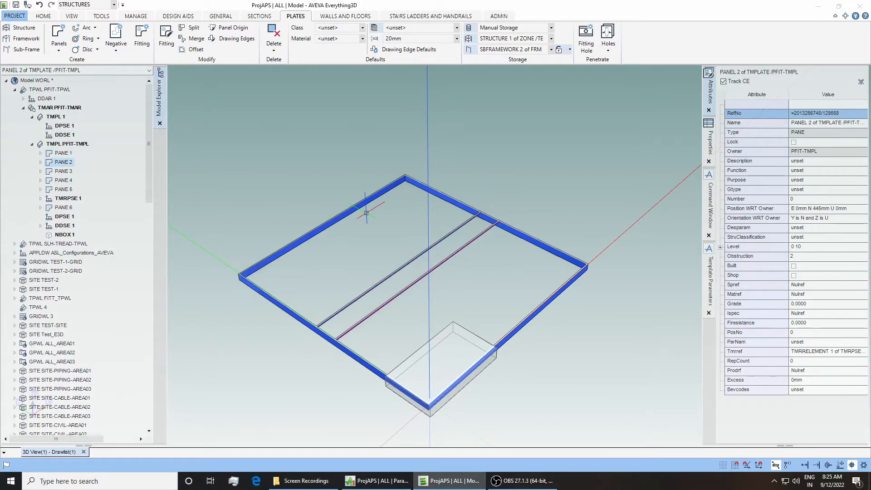
Step: Make PFIT-TMPL the current element and switch the discipline back to Design Templates
click(59, 144)
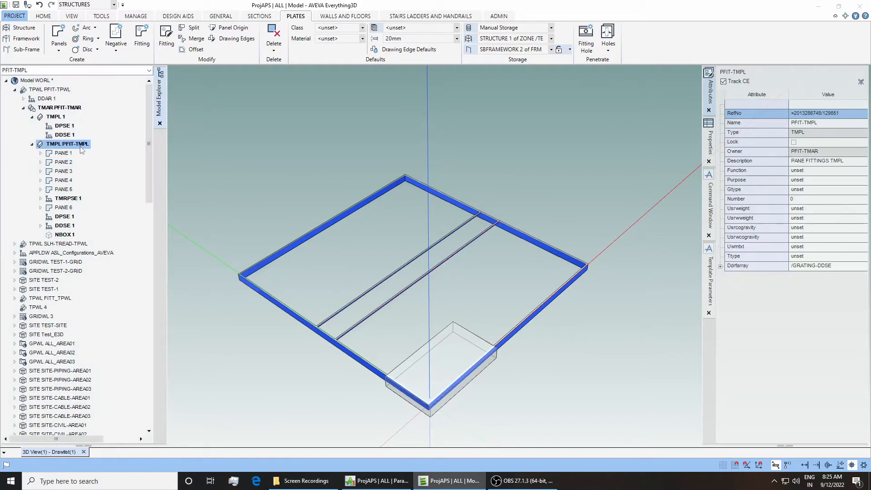
click(80, 5)
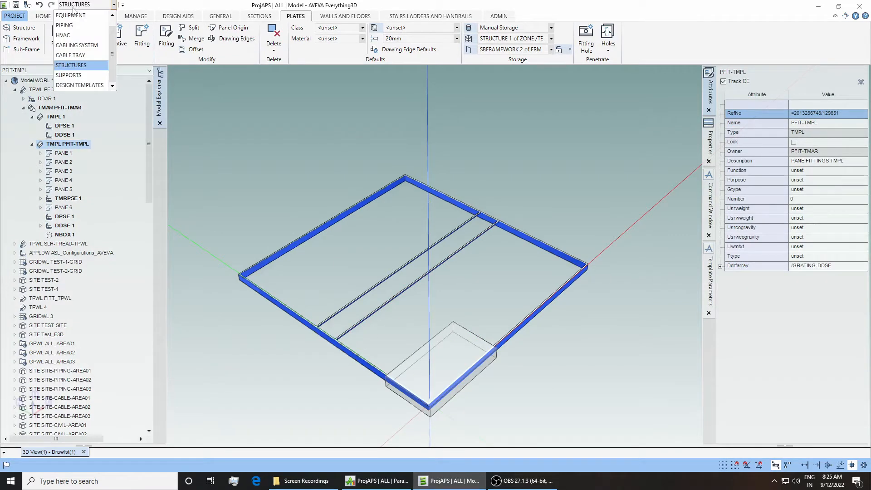
click(76, 85)
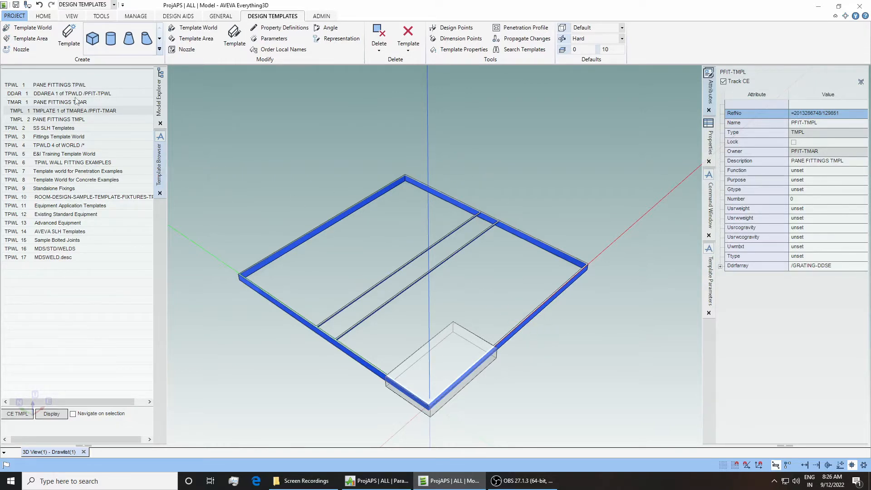
Step: Show the property definitions of the PANE FITTINGS TMPL template, read the list of defined properties, and close them
click(57, 87)
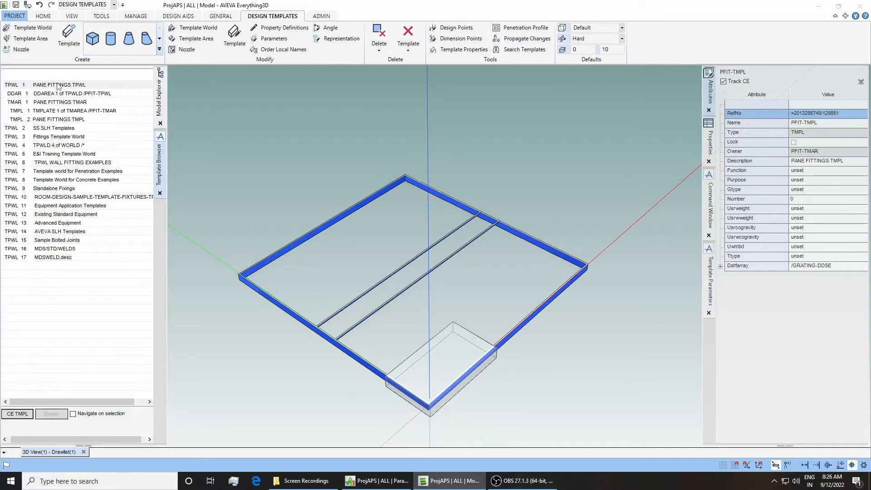
click(53, 120)
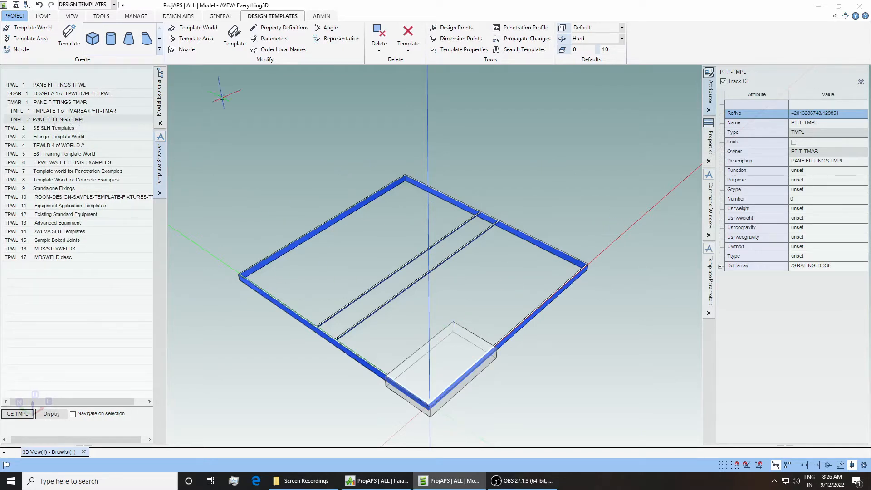
click(262, 28)
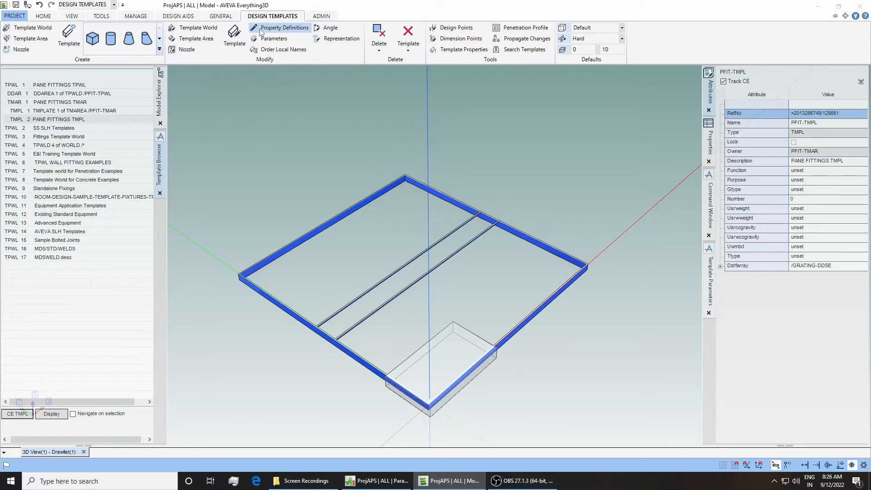
drag(178, 178, 335, 93)
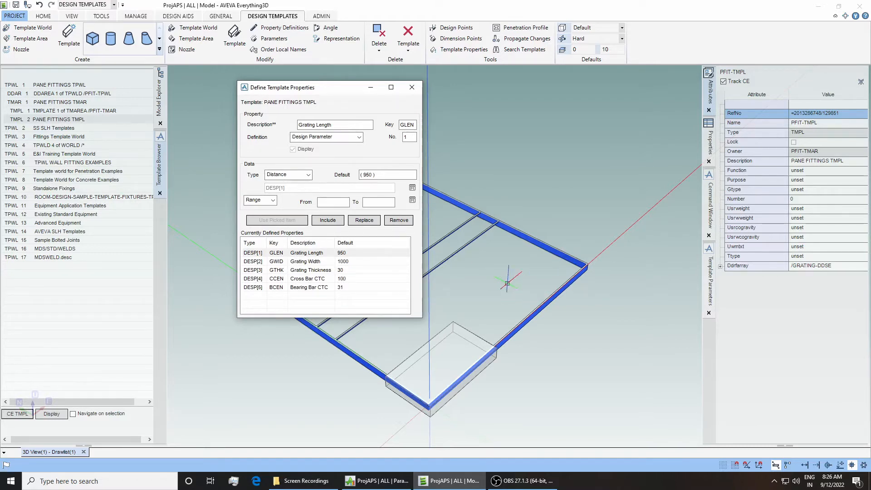
click(411, 87)
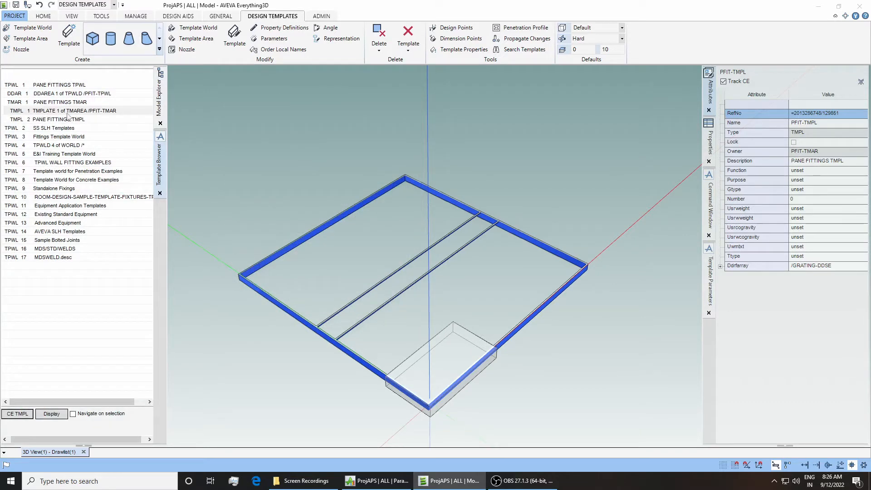
Step: Check the property definitions of TMPL 1, the template under PANE FITTINGS TMAR, and close them
click(279, 28)
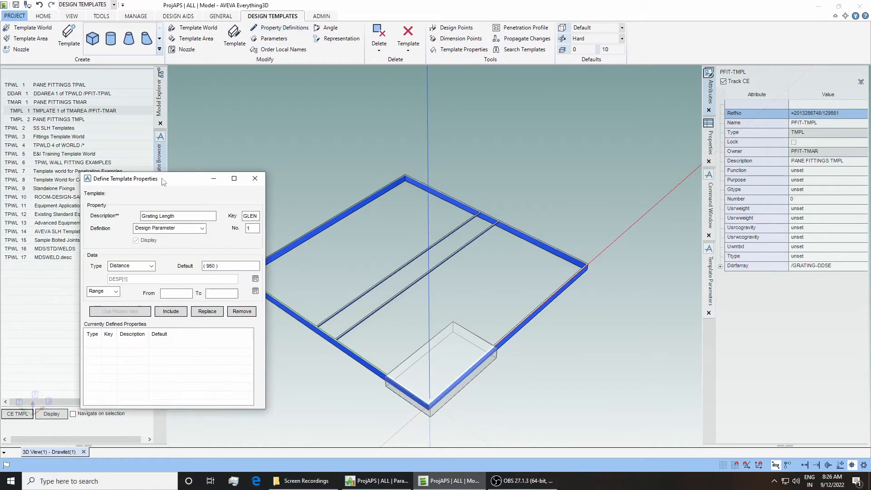
drag(163, 181, 313, 117)
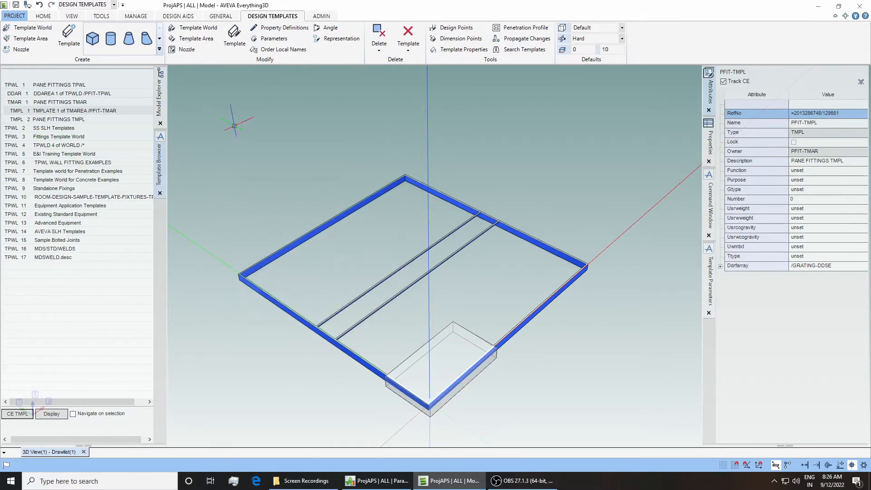
click(405, 114)
Step: Reopen the property definitions of PANE FITTINGS TMPL and examine Grating Length's description, key and definition options, keeping Design Parameter
click(48, 120)
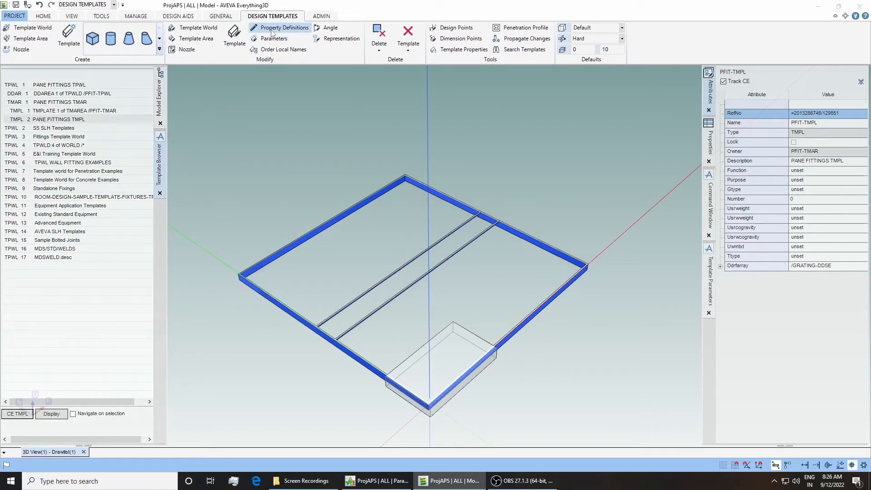
click(272, 29)
drag(170, 179, 281, 114)
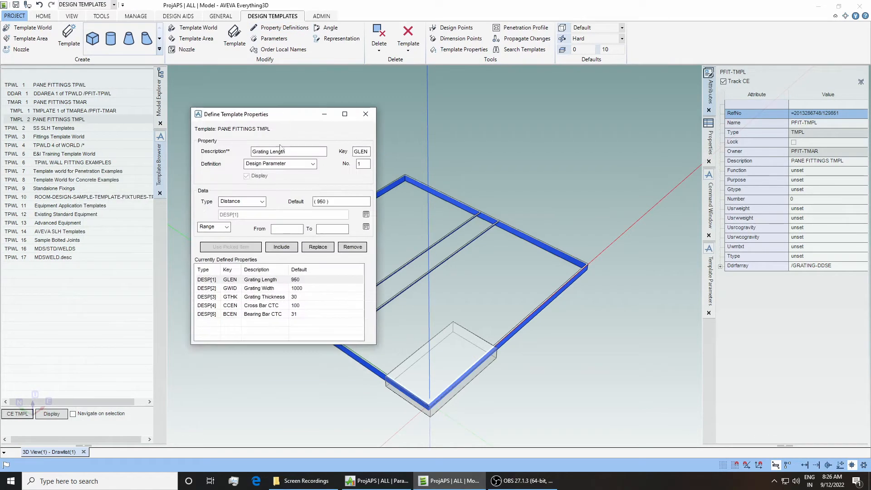
drag(292, 153, 252, 152)
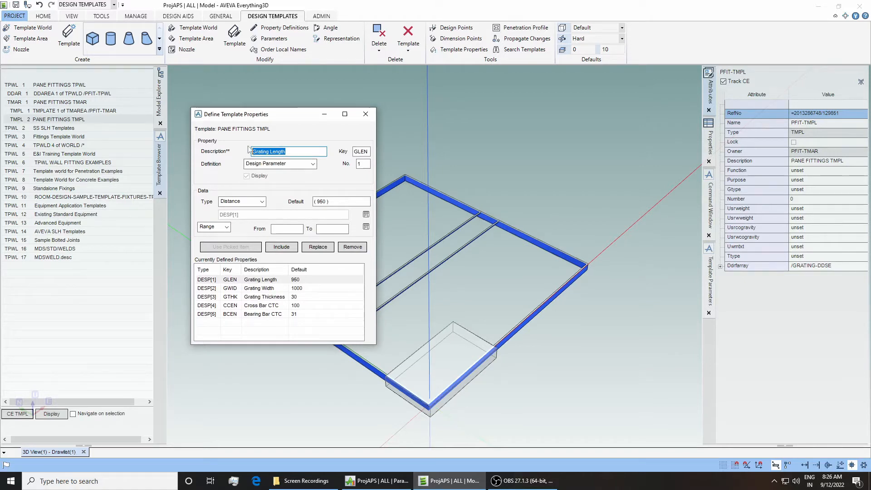
double_click(355, 152)
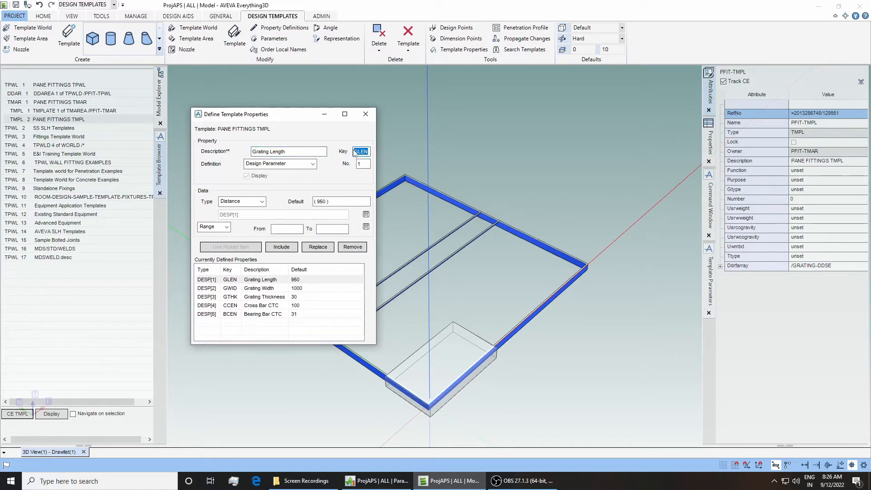
click(287, 165)
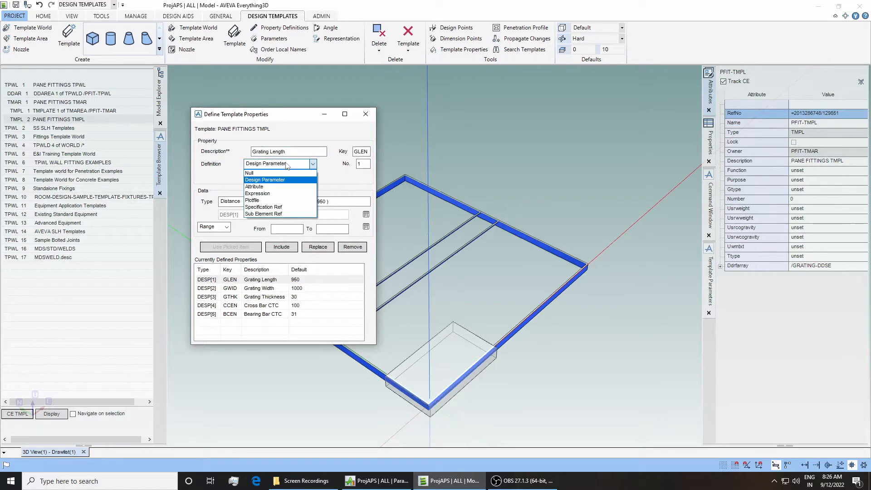
click(271, 181)
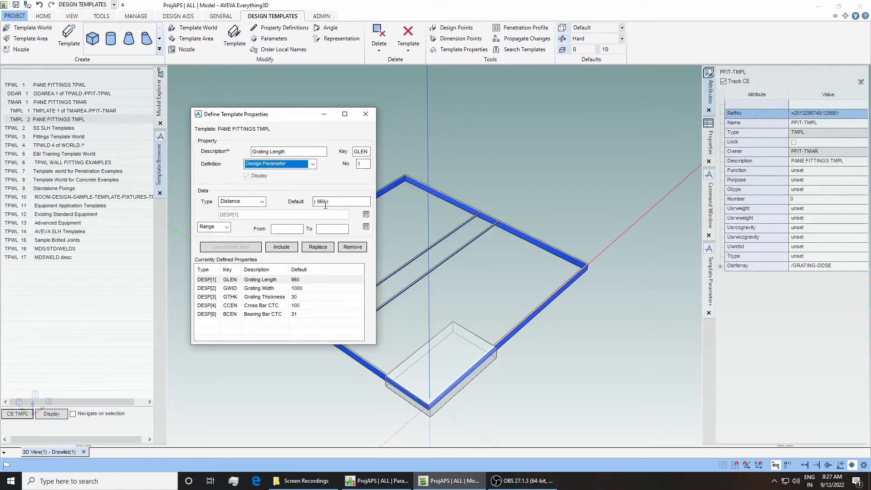
Step: Review the definitions of Grating Length, Grating Width, Grating Thickness, Cross Bar CTC and Bearing Bar CTC in turn, and close the property definitions
click(235, 280)
click(239, 288)
click(242, 297)
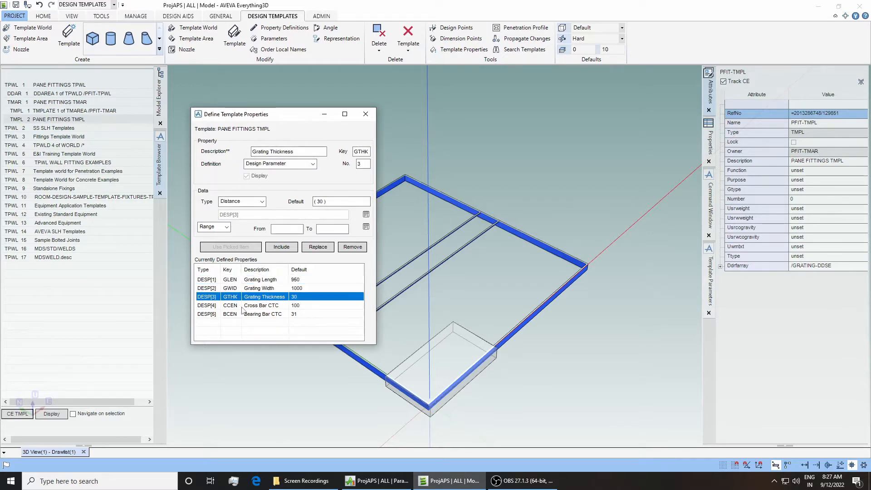
click(242, 306)
click(239, 314)
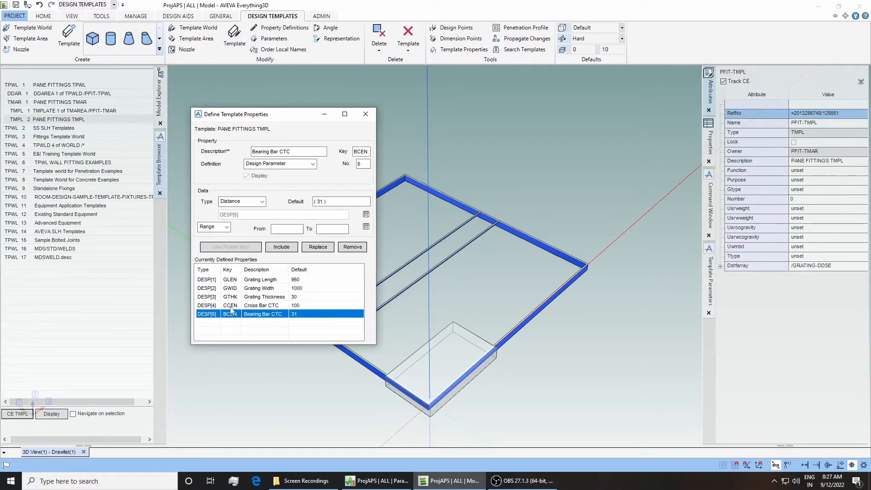
click(272, 280)
click(269, 288)
click(267, 297)
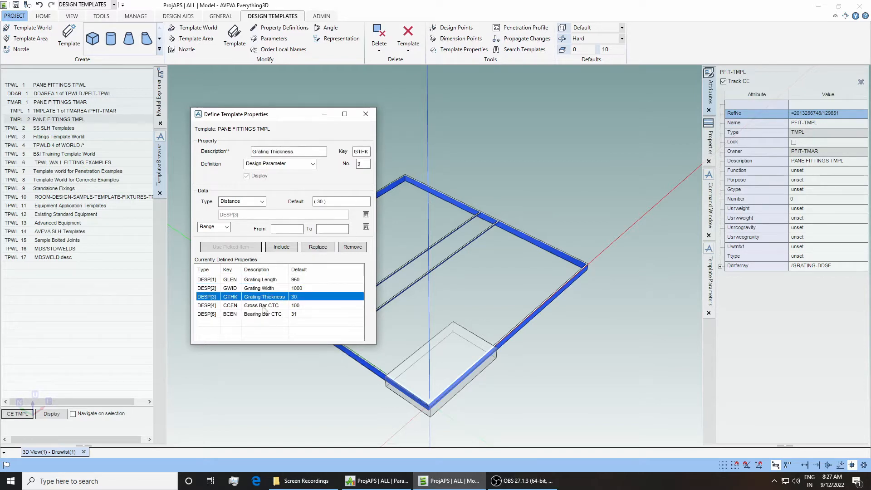
click(263, 306)
click(264, 314)
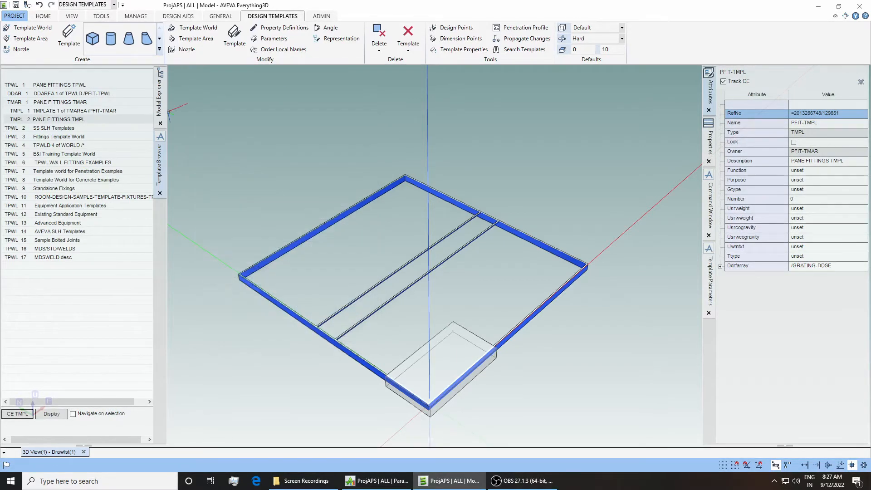
click(366, 114)
Step: Show the property definitions of PANE FITTINGS TMPL again, examine the Grating Width entry, and close them
click(69, 119)
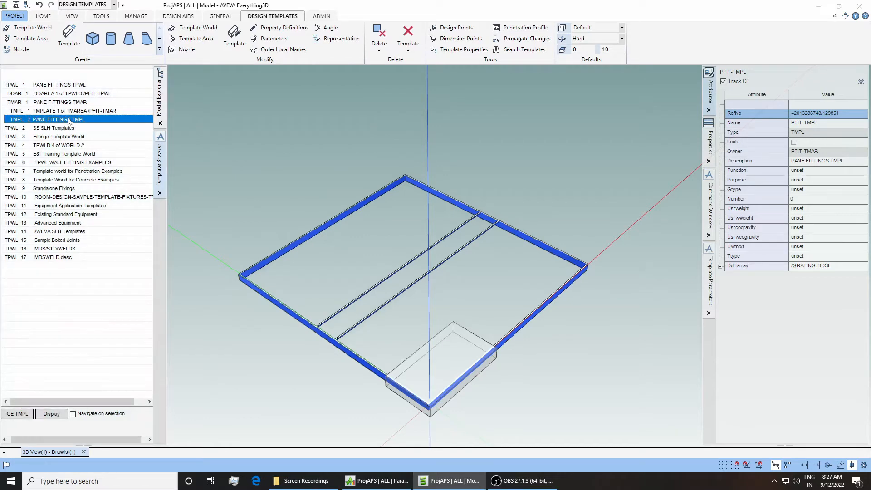
click(266, 30)
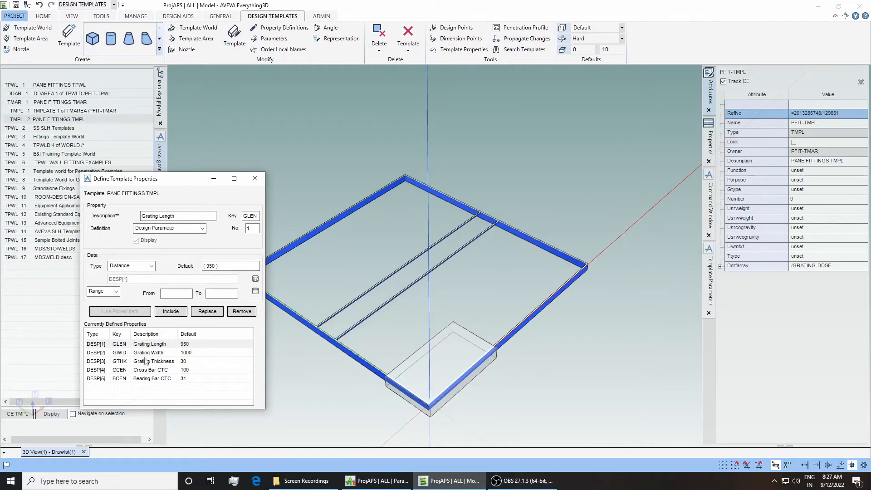
drag(167, 180, 333, 100)
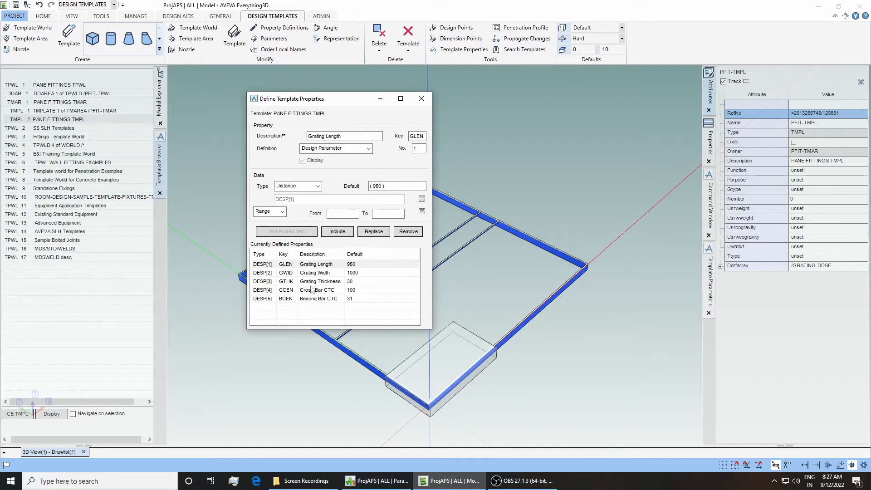
click(313, 273)
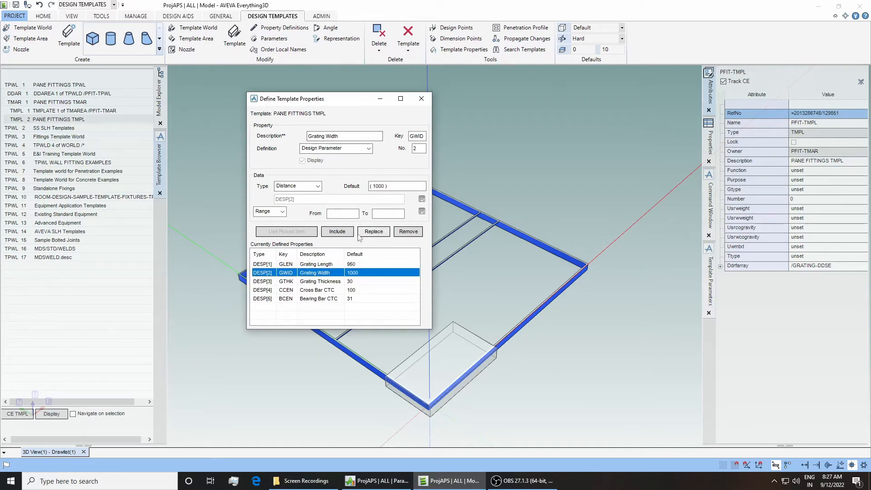
click(421, 99)
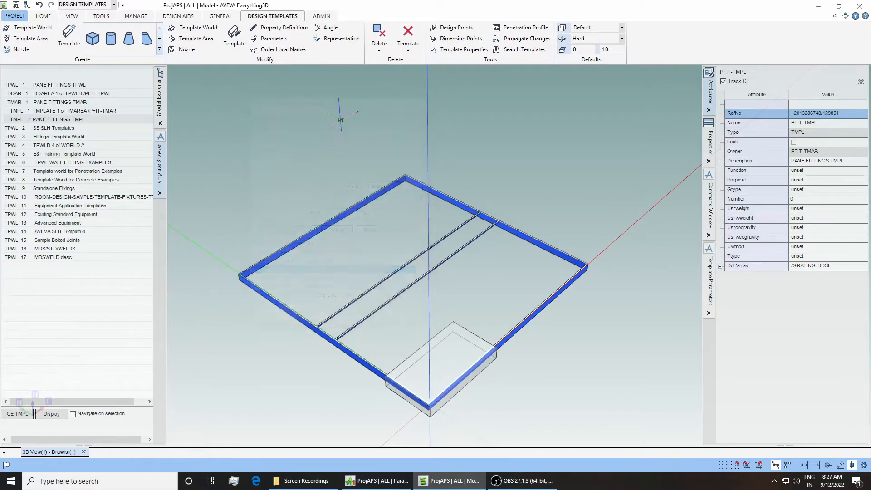
Step: Return to the model hierarchy and identify the panels of PFIT-TMPL in the 3D view by selecting PANE 1 through PANE 5
click(108, 120)
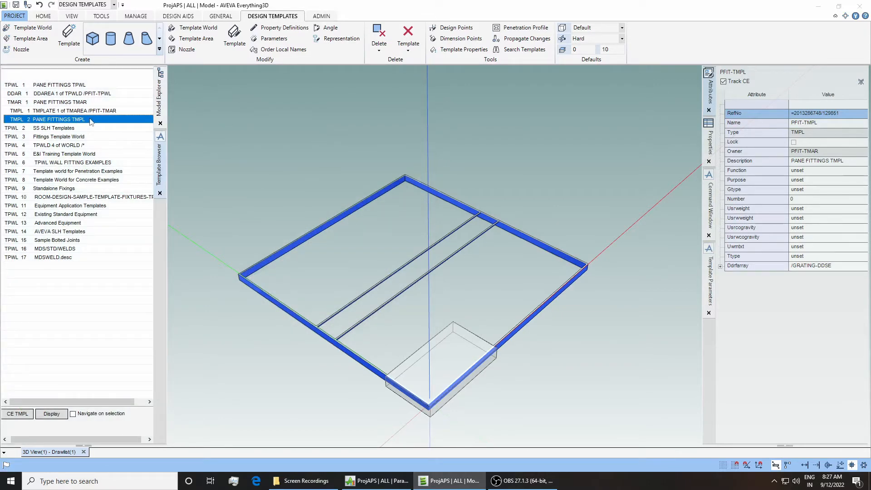
click(160, 95)
click(57, 153)
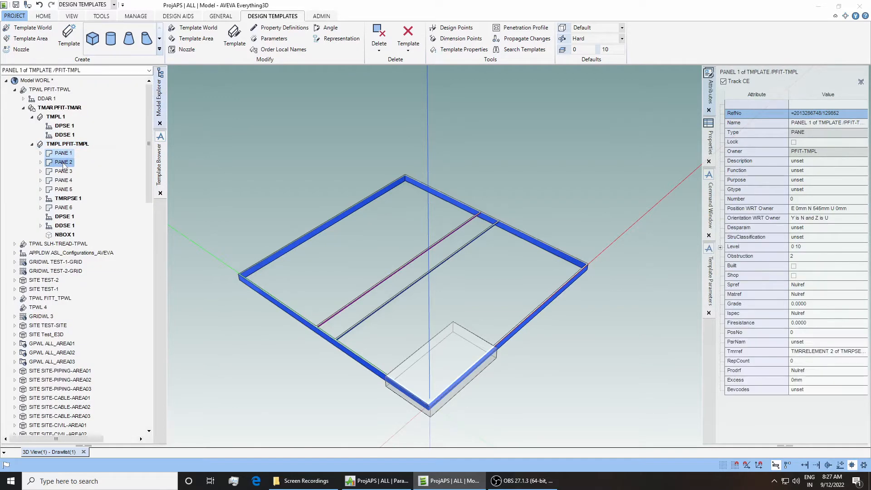
click(61, 172)
click(62, 181)
click(62, 191)
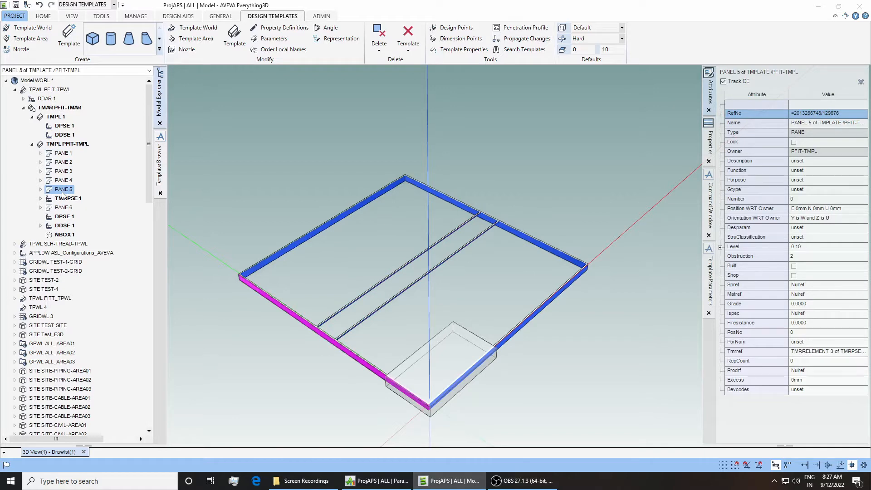
ctrl+click(71, 153)
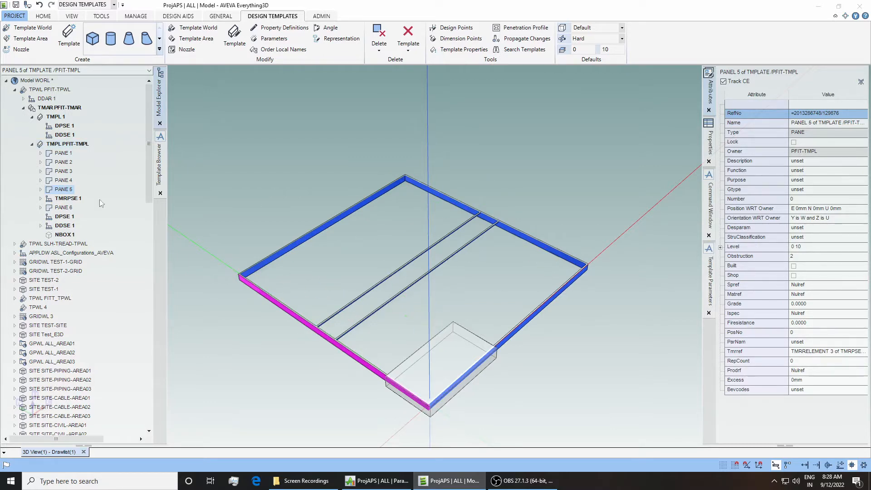
Step: Expand PANE 1 to its loop vertices, examine the positions of PAVE 2, PAVE 3 and PAVE 4, collapse it and return to the template list
double_click(69, 153)
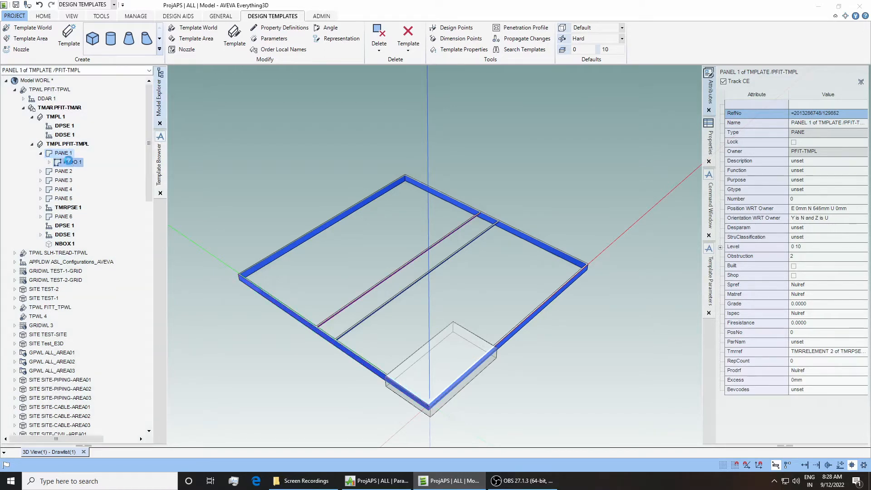
double_click(73, 162)
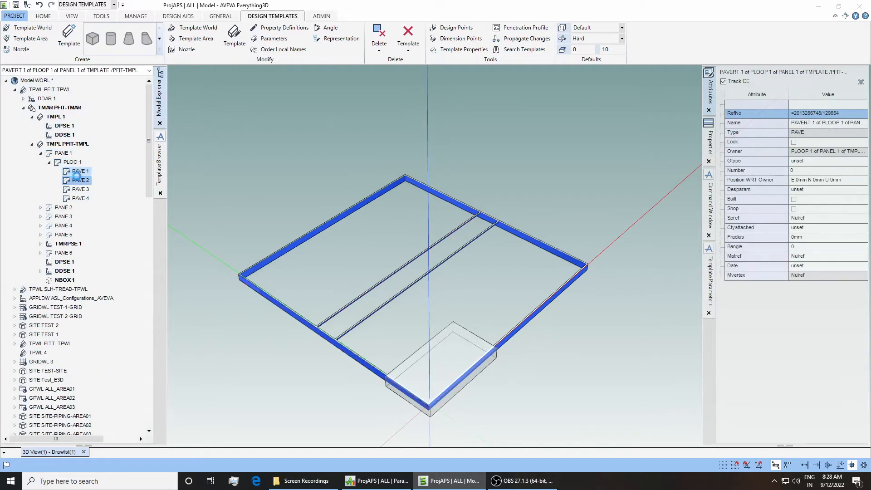
click(80, 189)
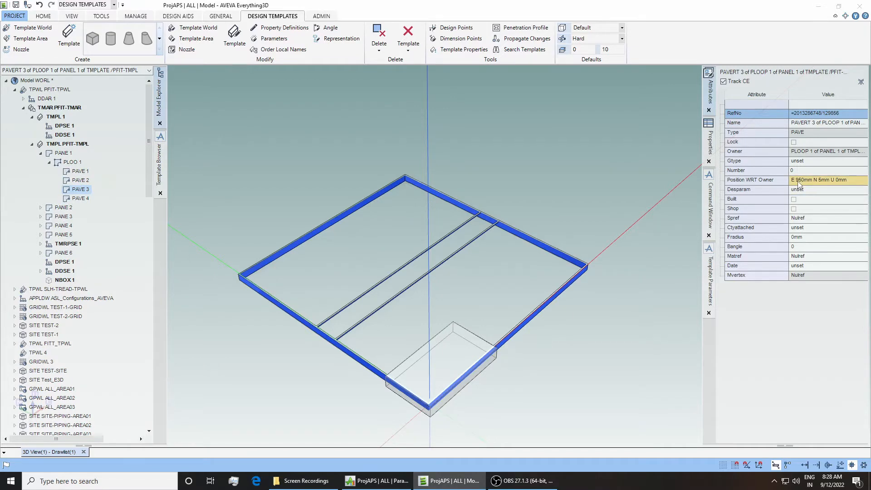
click(82, 180)
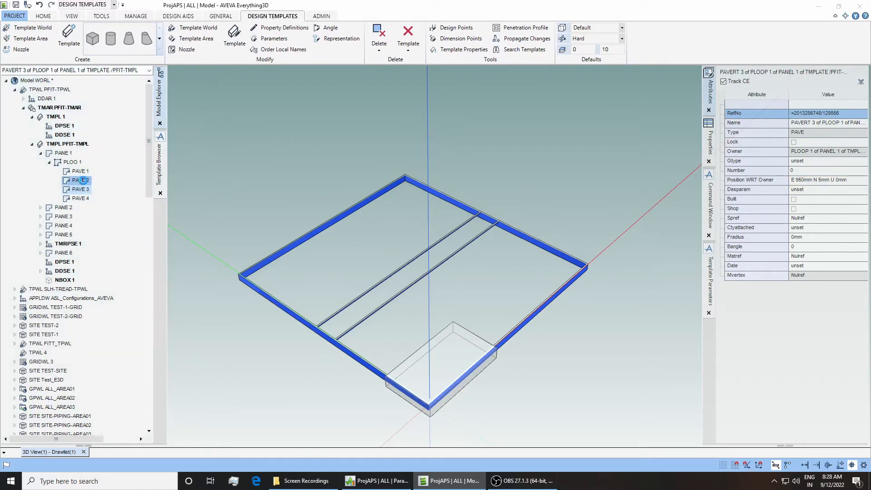
click(81, 199)
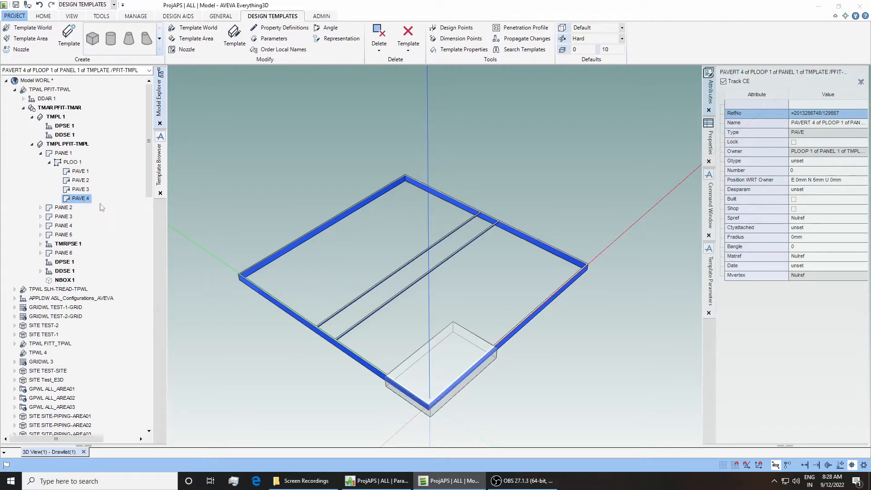
click(80, 180)
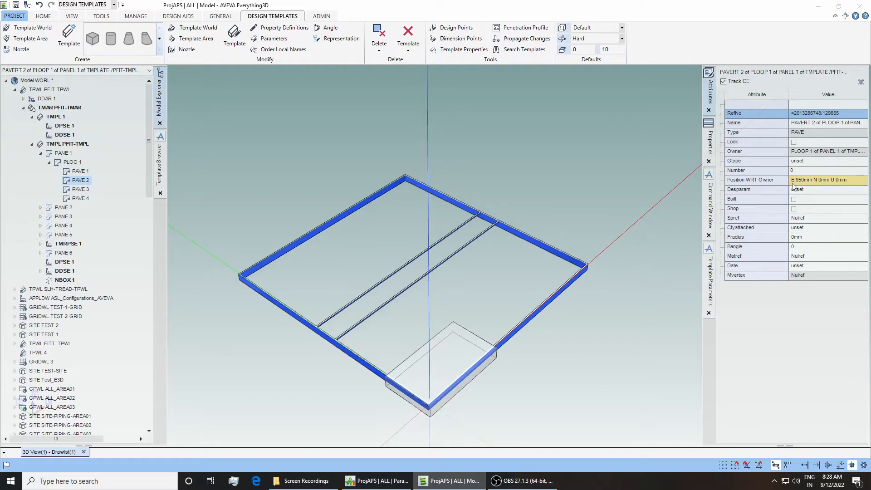
click(64, 152)
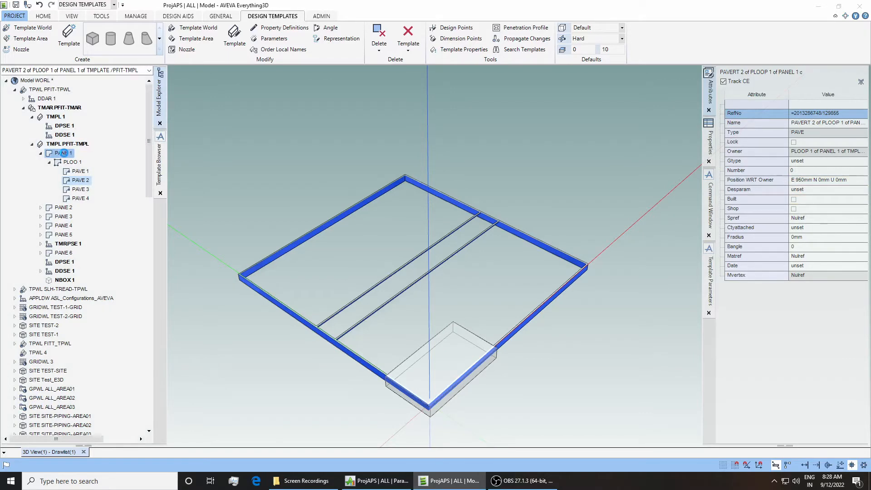
double_click(64, 153)
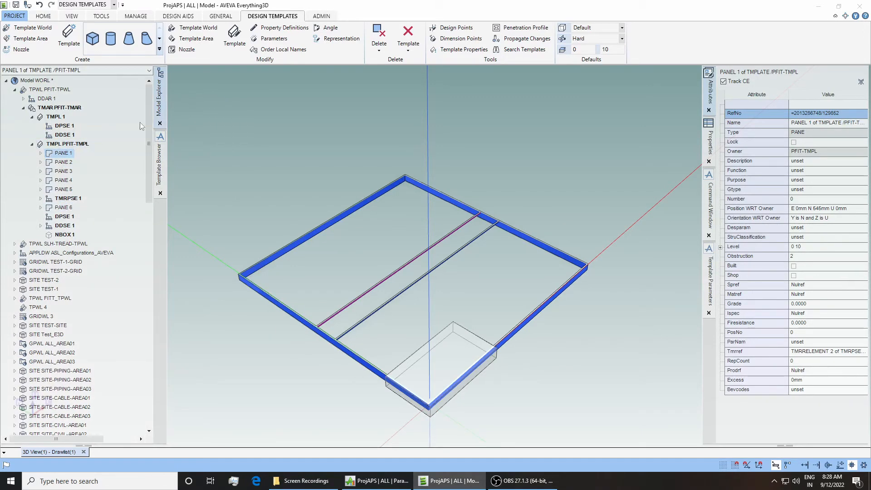
click(159, 161)
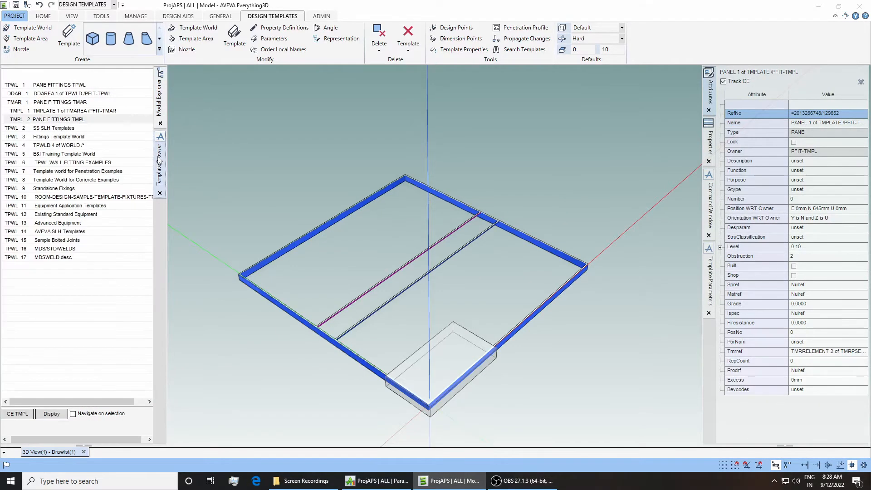
Step: Show the template parameters of PANE FITTINGS TMPL and select PANE 1 in both the model hierarchy and the template members
click(67, 121)
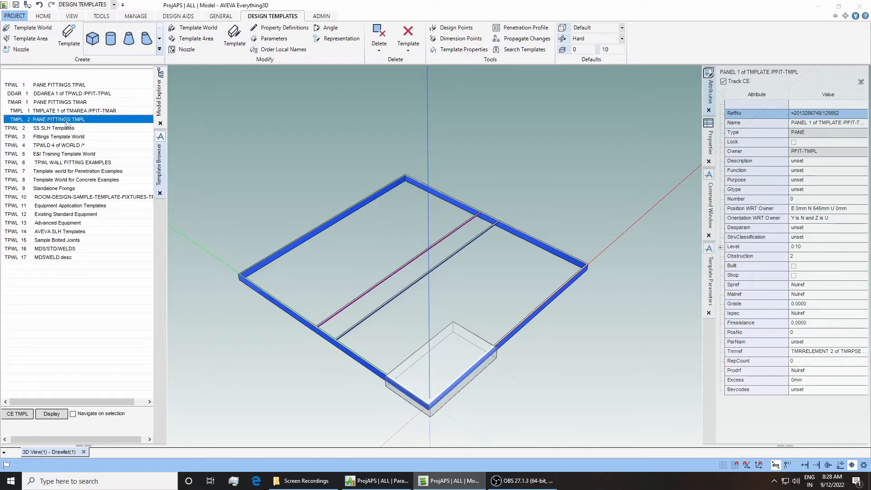
click(272, 38)
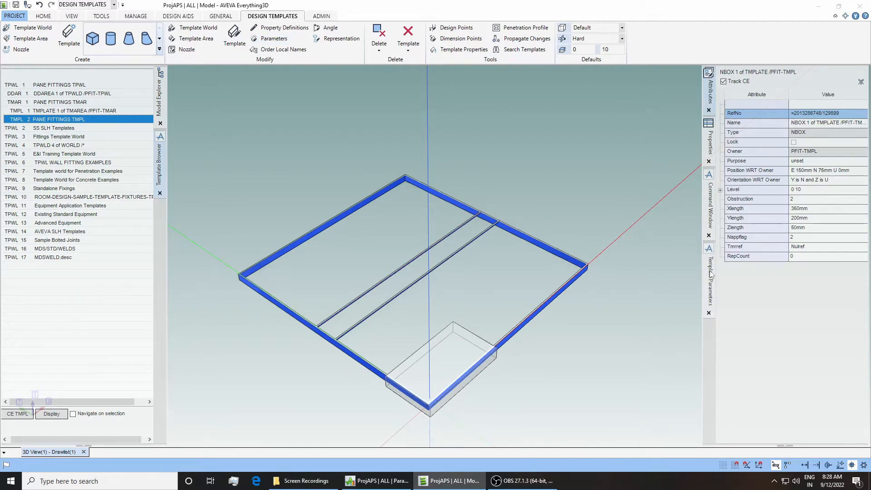
click(711, 275)
scroll(754, 177, up, 6)
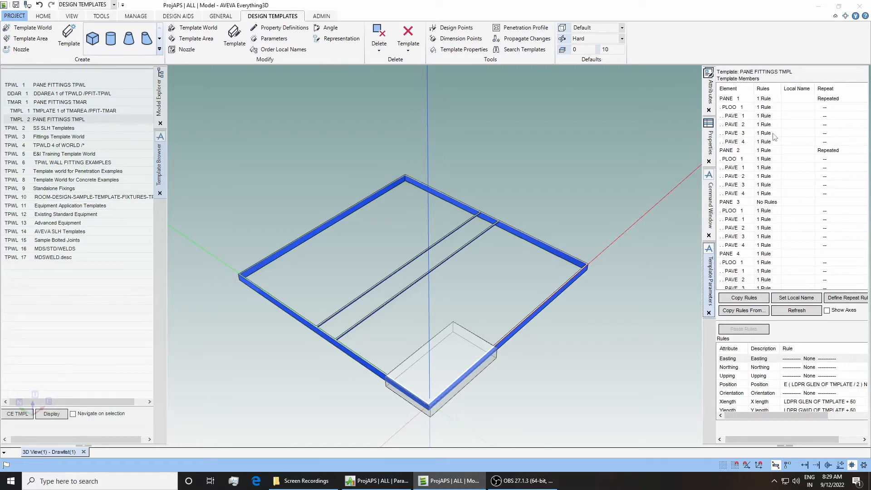
click(159, 97)
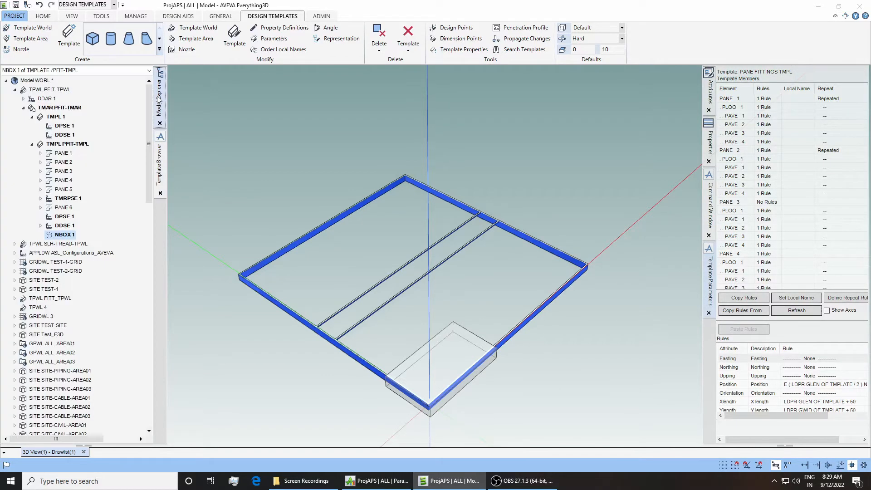
click(64, 153)
click(764, 99)
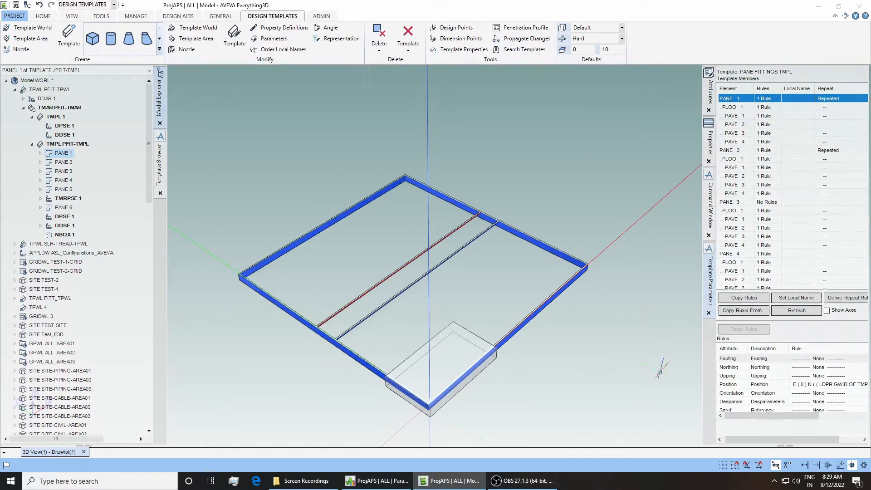
Step: Float the element attributes beside the model hierarchy and bring the template parameters back into view
click(711, 94)
drag(373, 137, 260, 138)
drag(291, 82, 199, 74)
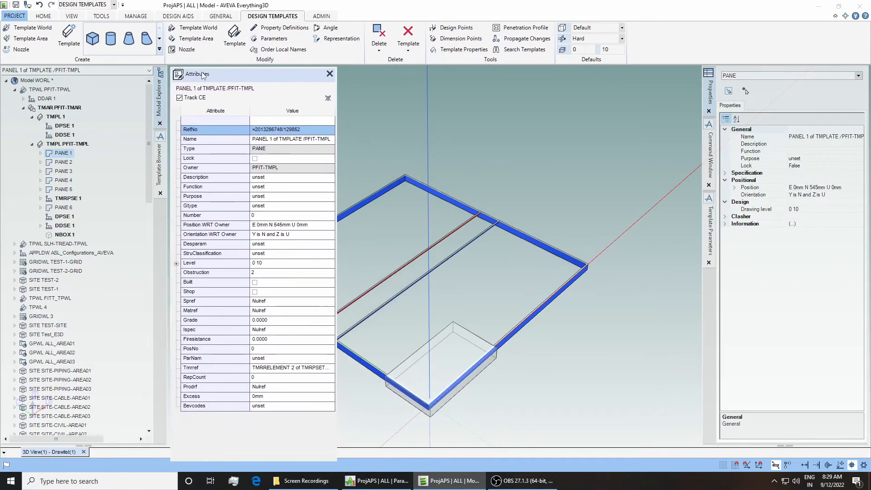
click(709, 232)
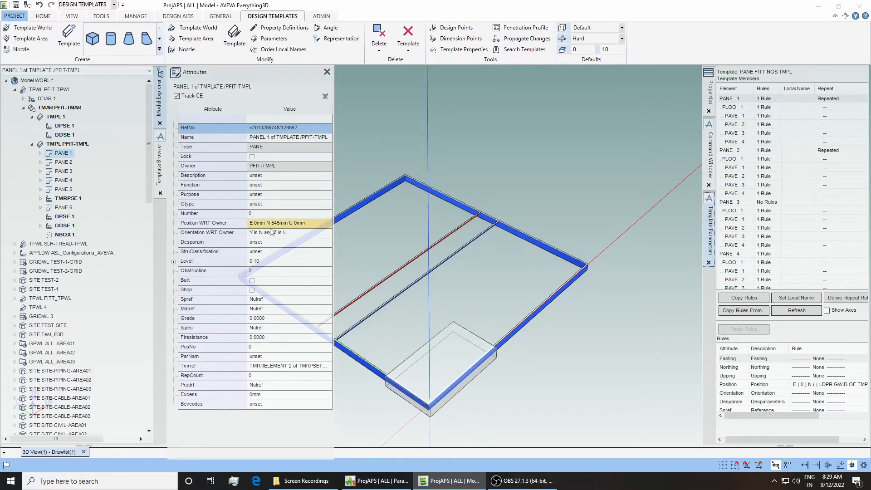
Step: Show the Position attribute rule of PANE 1, examine its expression against the design parameters, and close it
double_click(814, 386)
drag(71, 9, 510, 171)
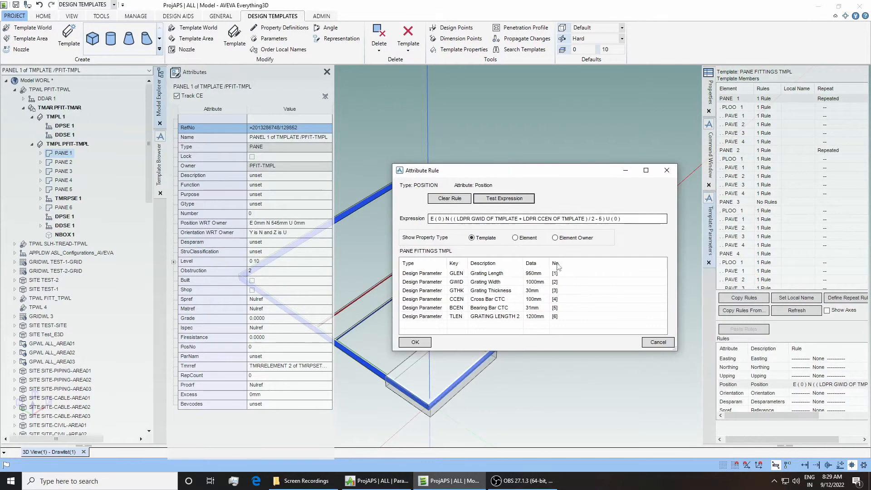
click(667, 170)
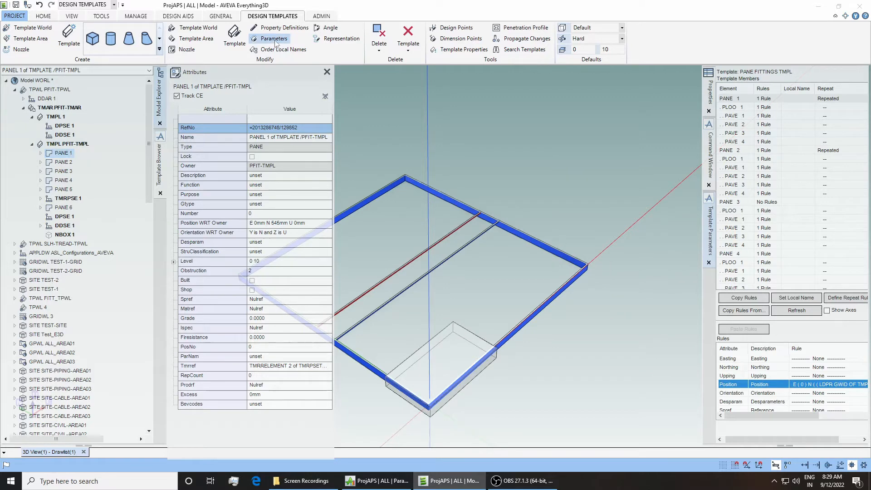
Step: Review the rule and repeat settings of the template members from PANE 1 to PANE 5, and the attribute rules of PANE 1
click(747, 99)
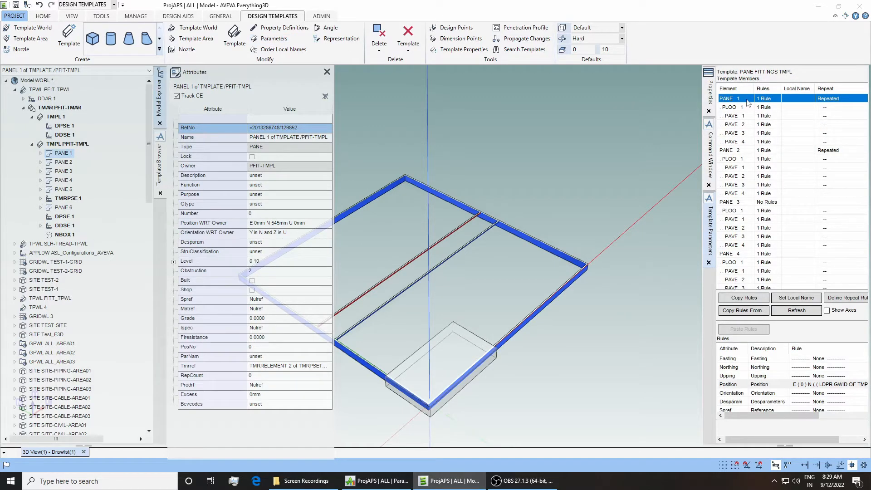
scroll(737, 154, down, 1)
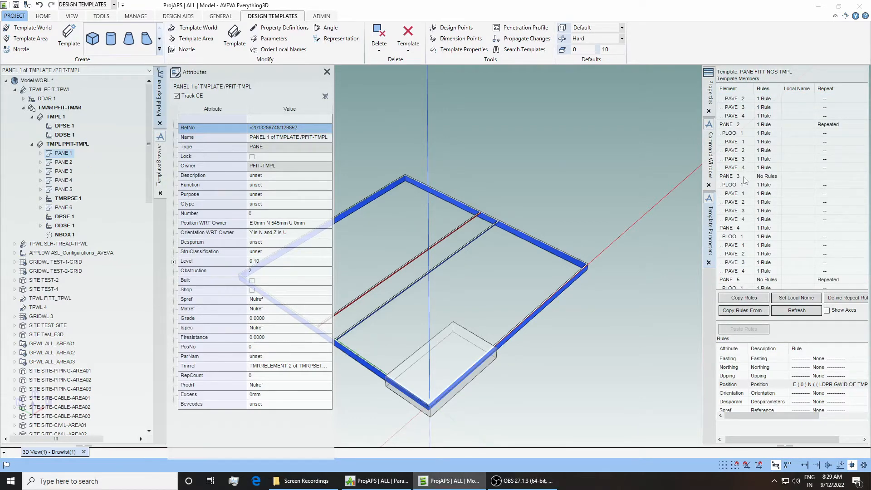
scroll(744, 182, up, 1)
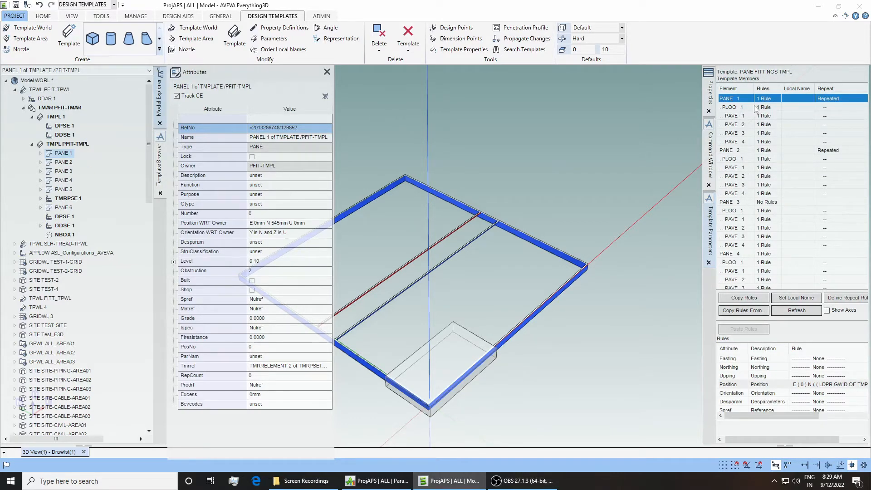
scroll(750, 142, down, 3)
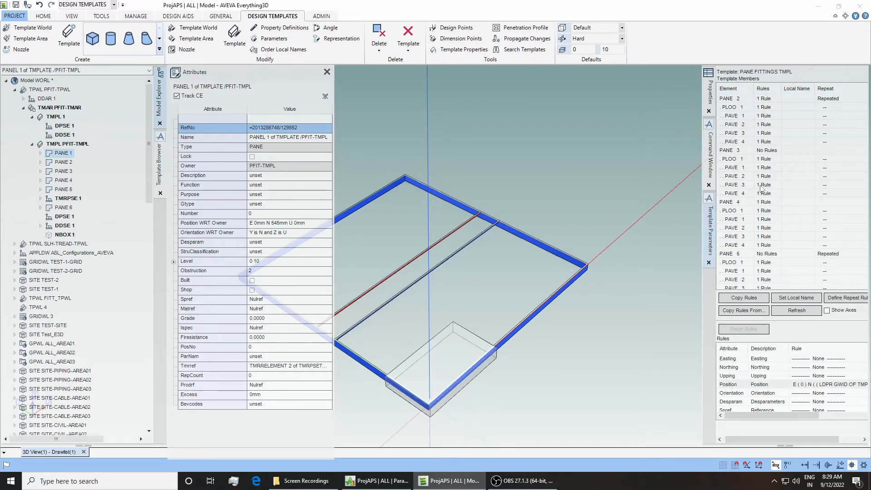
scroll(758, 147, up, 3)
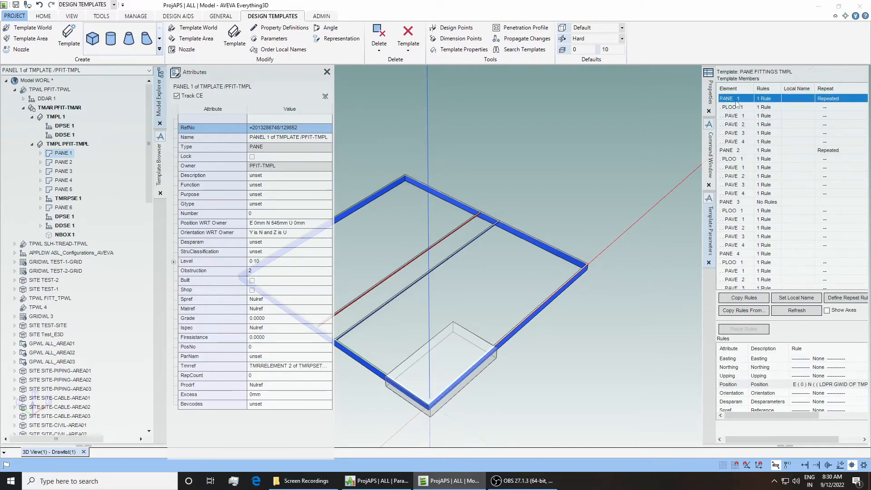
click(766, 99)
scroll(752, 378, down, 1)
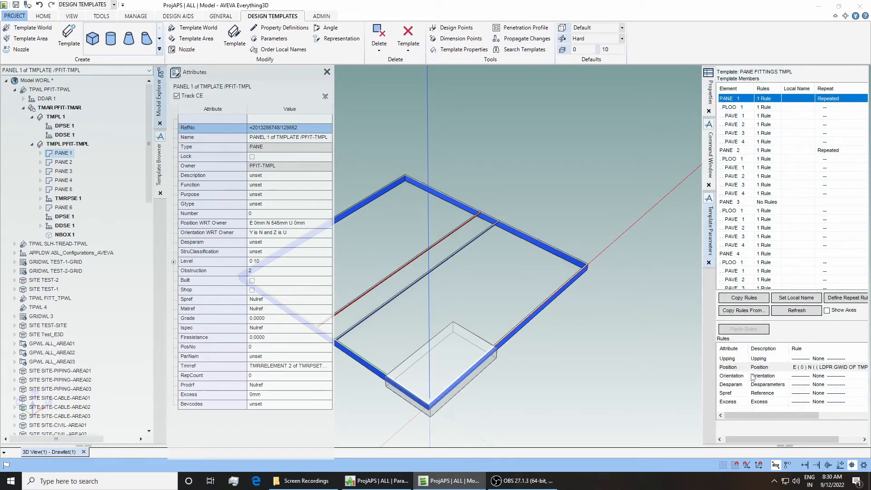
scroll(756, 381, up, 1)
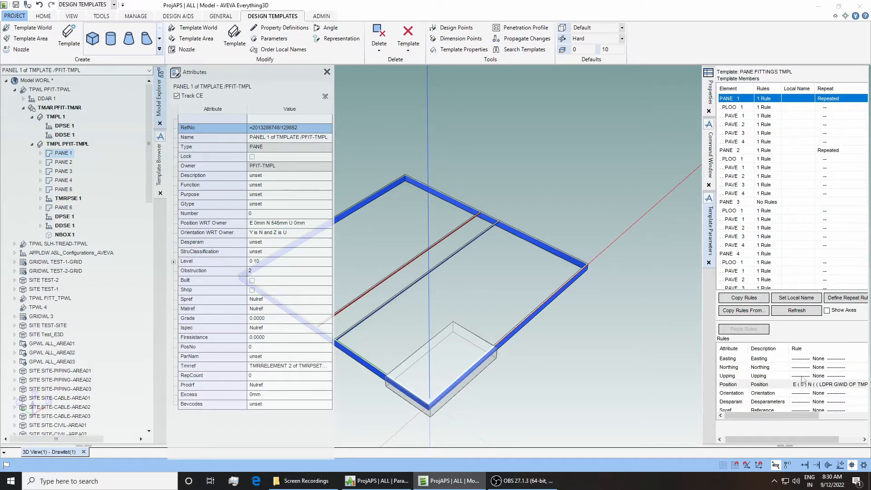
scroll(798, 380, down, 1)
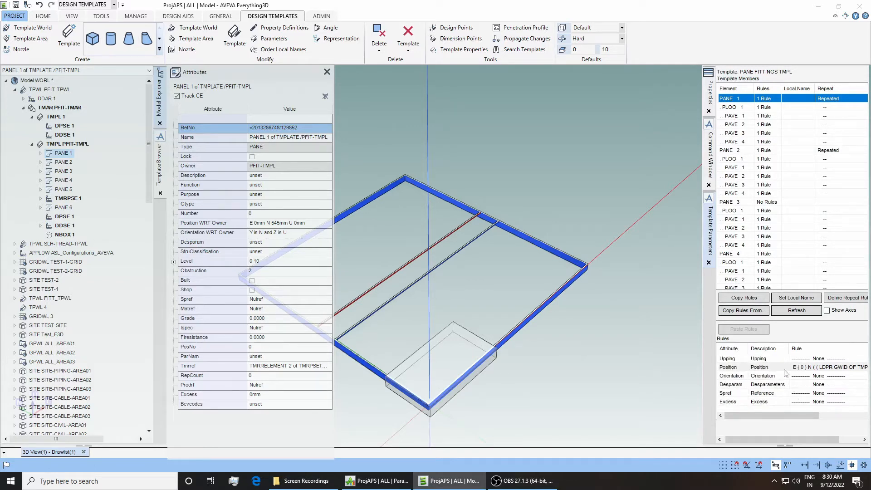
Step: Reopen PANE 1's Position rule, examine how GWID and CCEN are used in the north coordinate, and close it
double_click(792, 368)
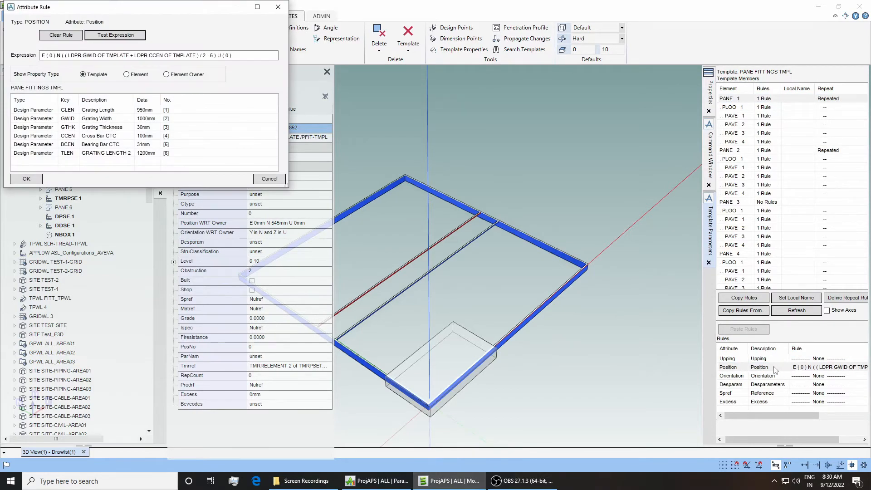
drag(169, 10, 513, 89)
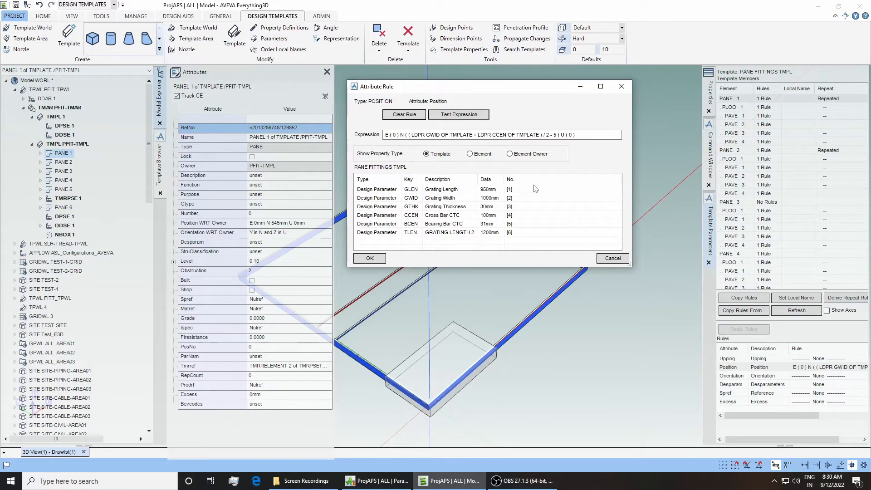
drag(414, 87, 403, 74)
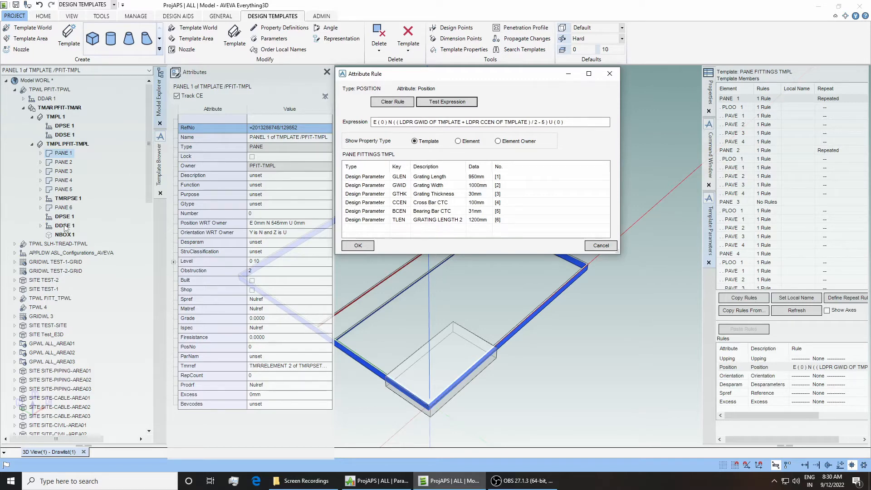
click(603, 74)
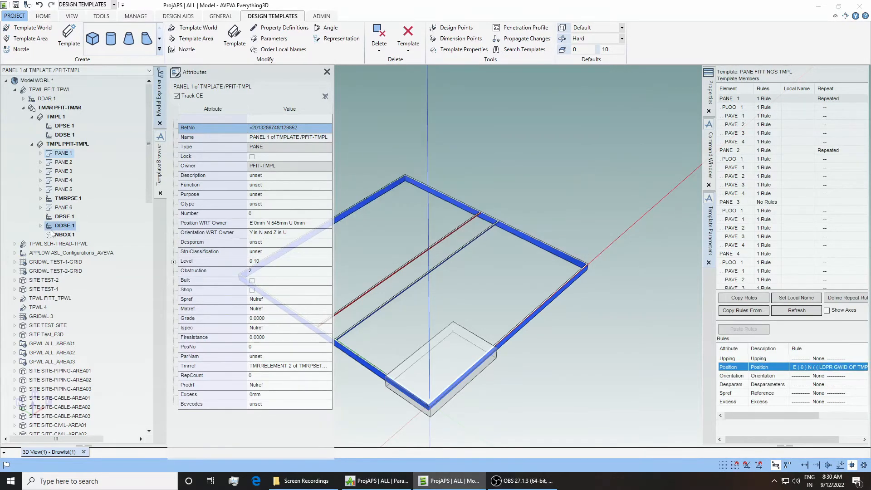
Step: Expand DDSE 1 under PFIT-TMPL and examine the key, title and default attributes of its DDAT elements
double_click(64, 226)
click(73, 244)
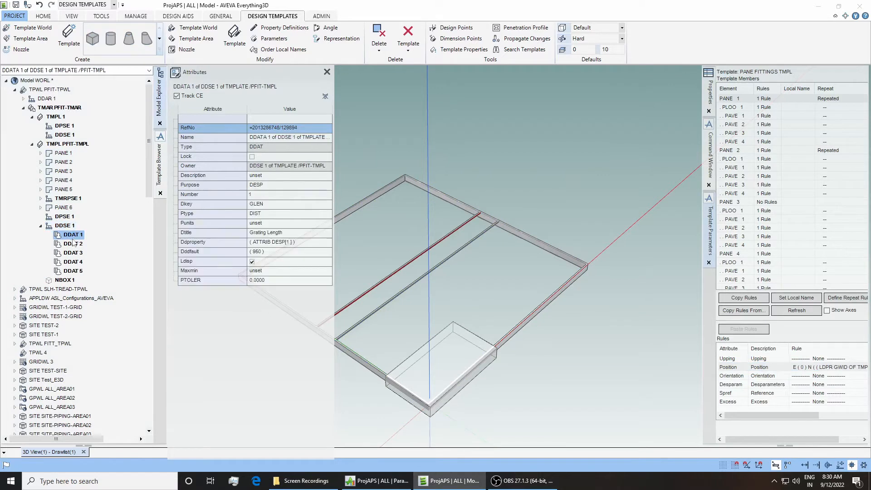
click(76, 256)
click(76, 264)
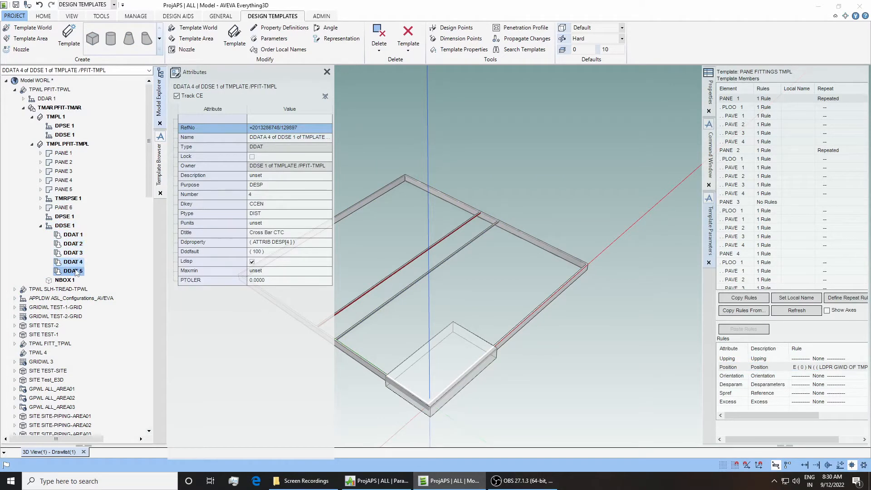
click(75, 273)
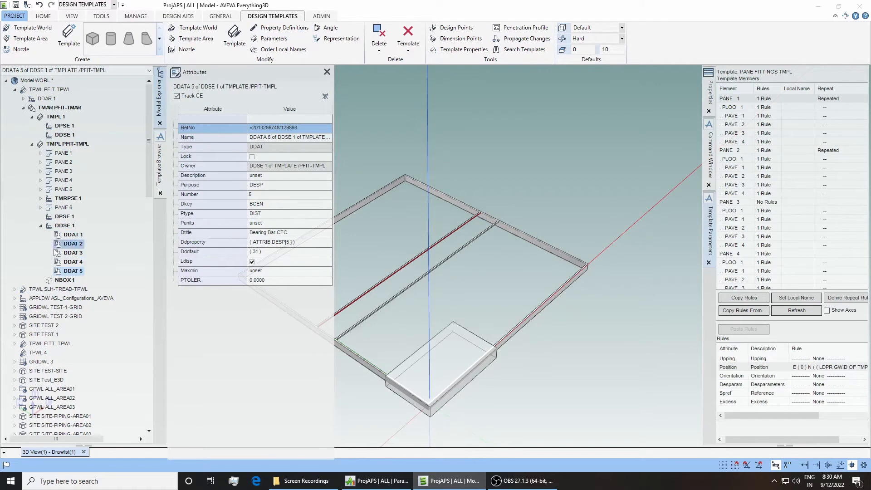
Step: Try replacing the first term of PANE 1's Position rule with CDPR GWID OF PANE and test the expression
double_click(819, 367)
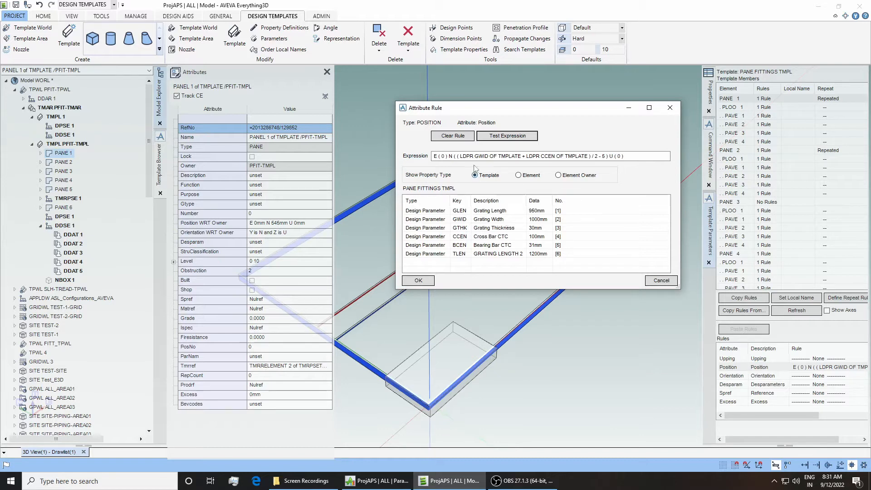
click(462, 157)
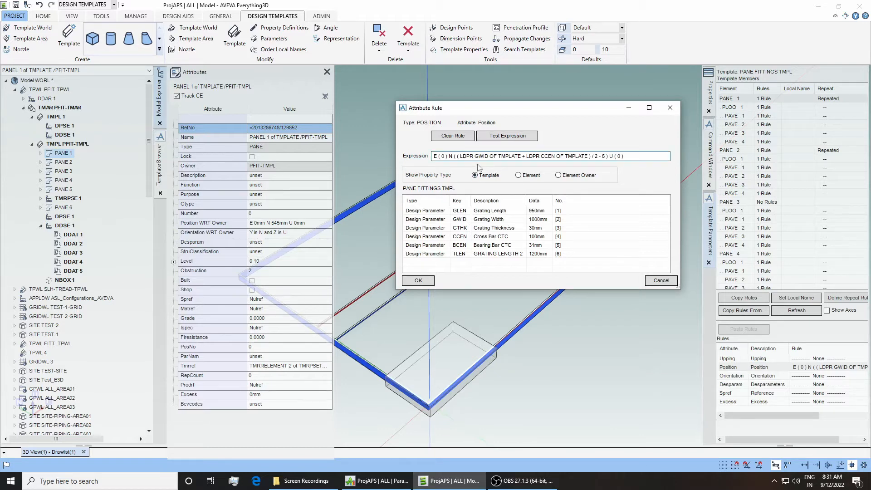
key(Delete)
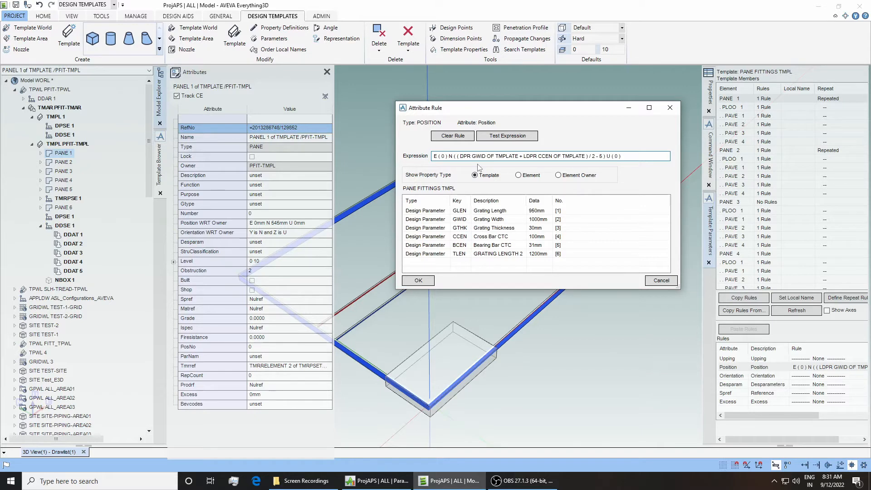
text(C)
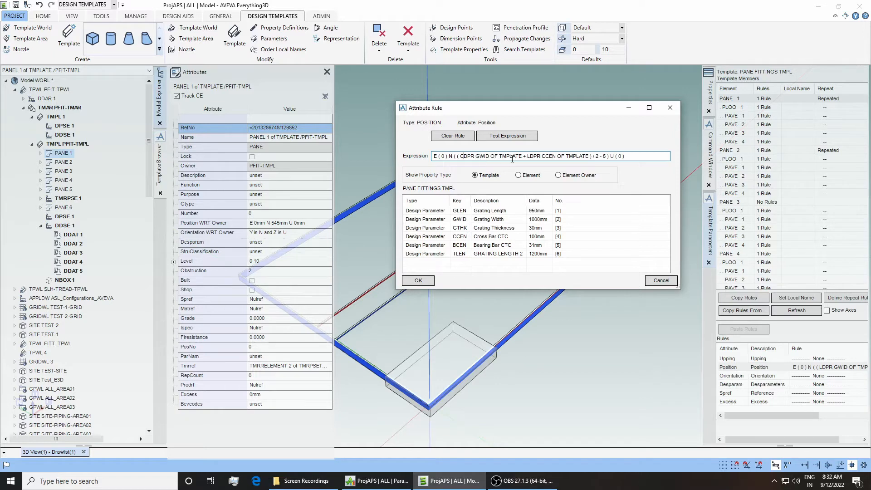
drag(522, 158, 500, 157)
text(PANE)
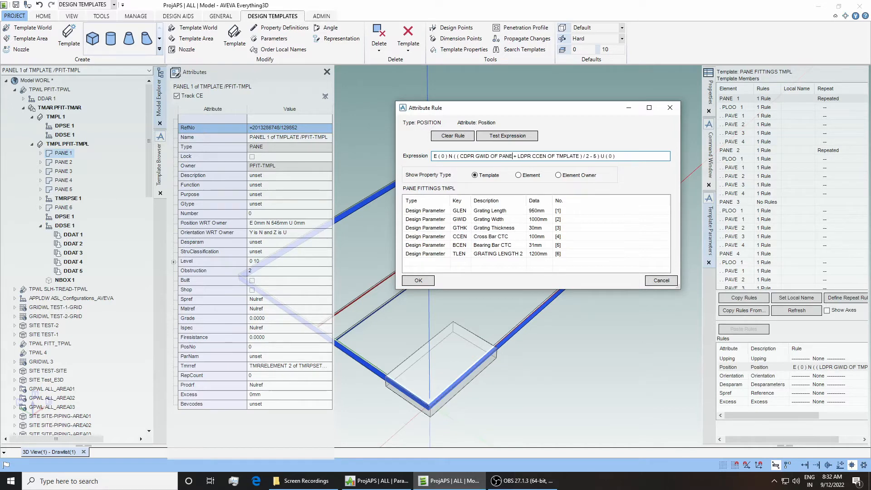
click(507, 137)
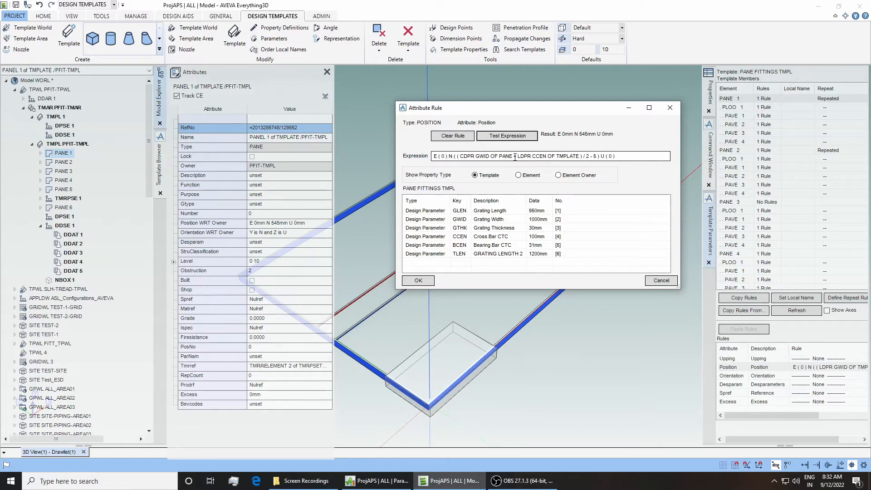
click(519, 136)
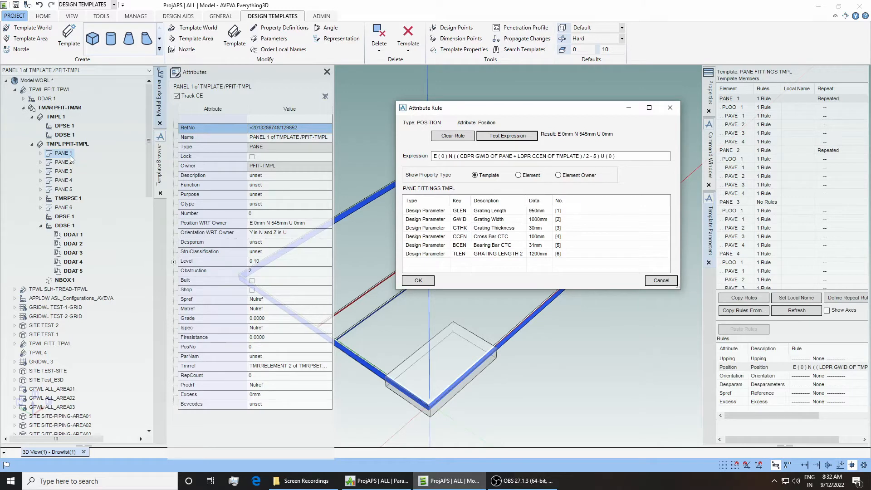
Step: Highlight CDPR and GWID OF PANE in the Position expression to examine them, and discard the rule edit
click(461, 156)
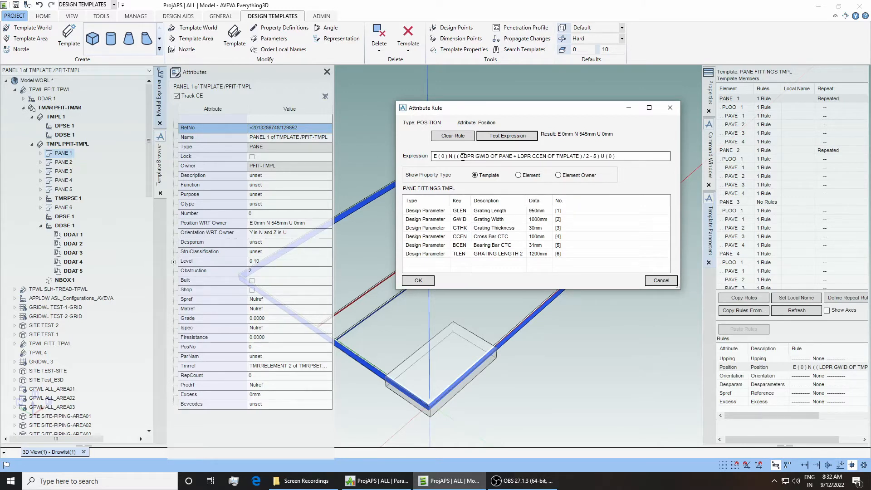
drag(461, 157, 476, 158)
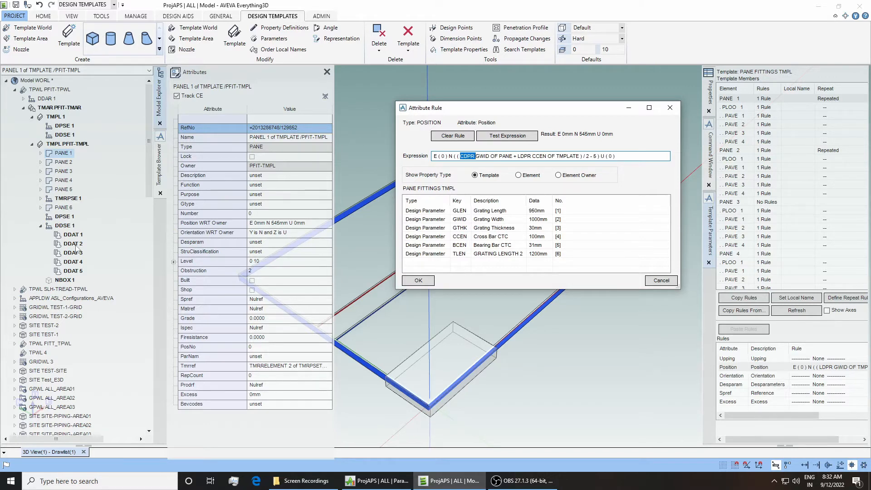
drag(477, 157, 513, 156)
click(661, 281)
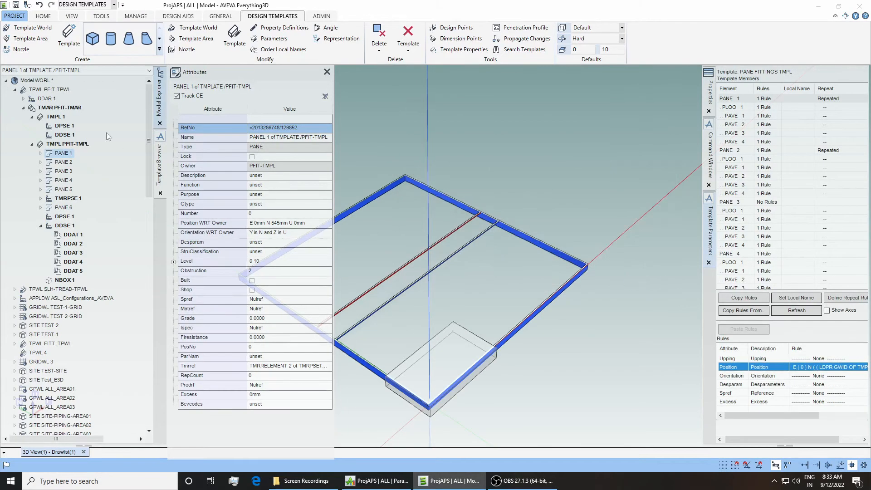
Step: Expand DDAR 1 and GRATING-DDSE under PFIT-TPWL and examine the key, title, property and default attributes of DDAT 1
click(23, 99)
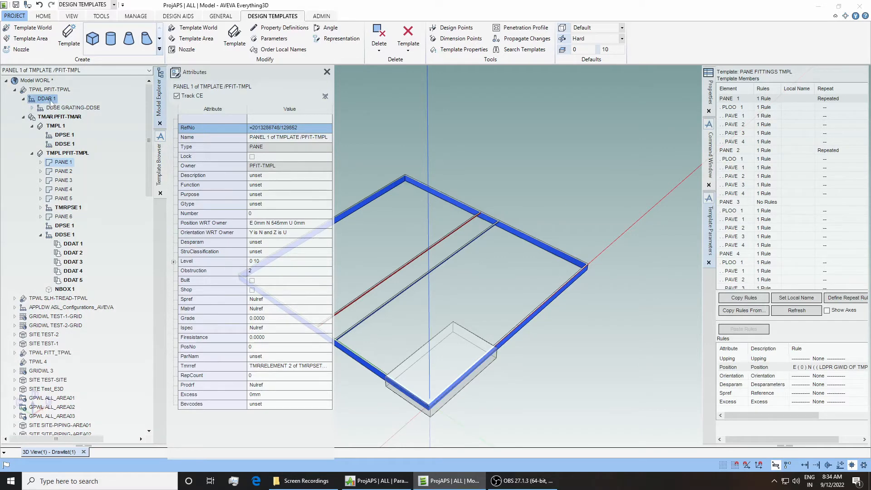
click(32, 108)
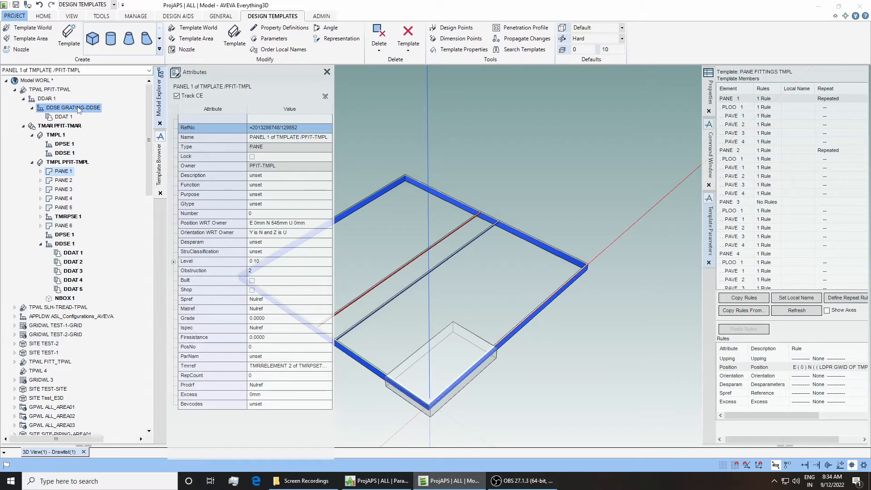
click(63, 117)
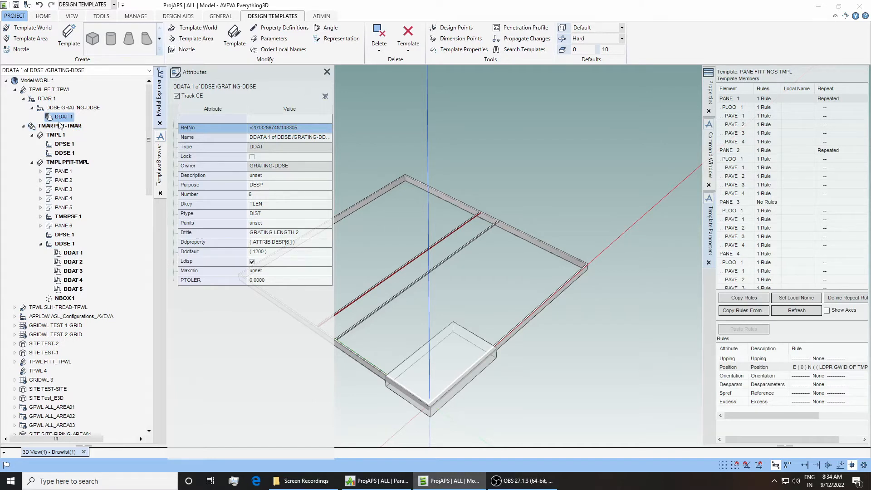
click(260, 205)
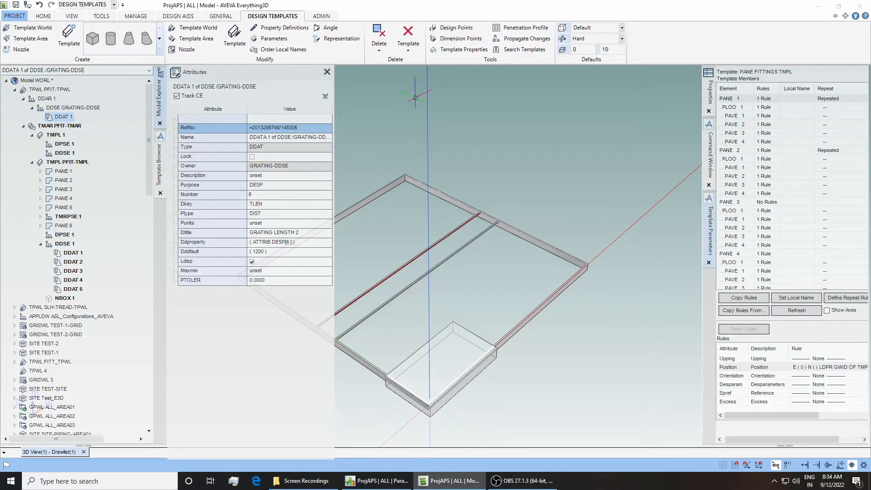
Step: Change the first term of PANE 1's Position rule to CDPR GWID OF PANE, test the expression, and apply the rule
click(745, 99)
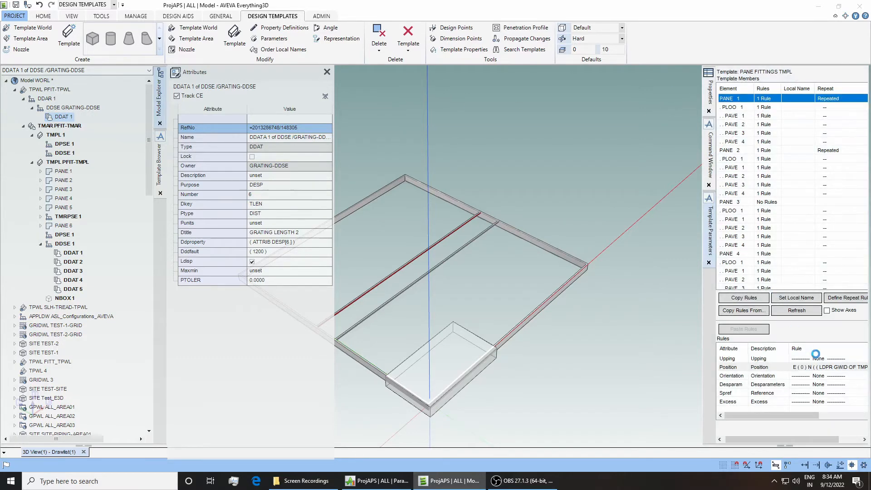
double_click(821, 369)
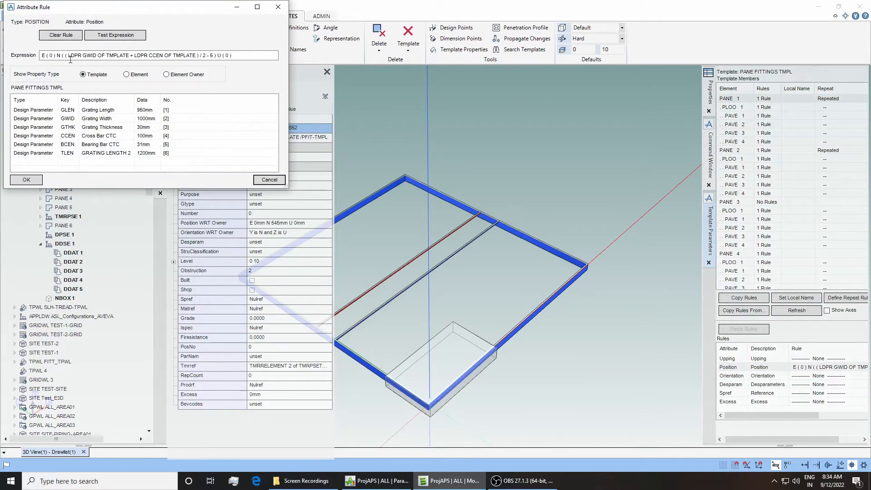
drag(98, 1, 470, 101)
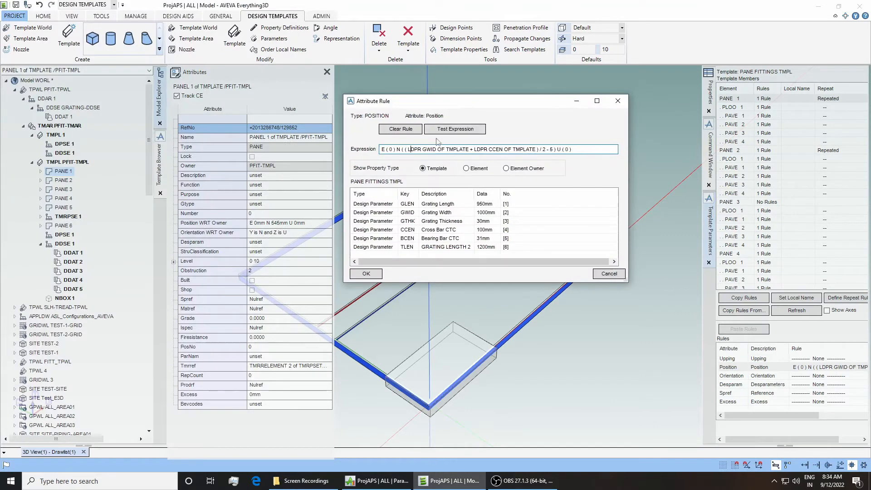
click(410, 149)
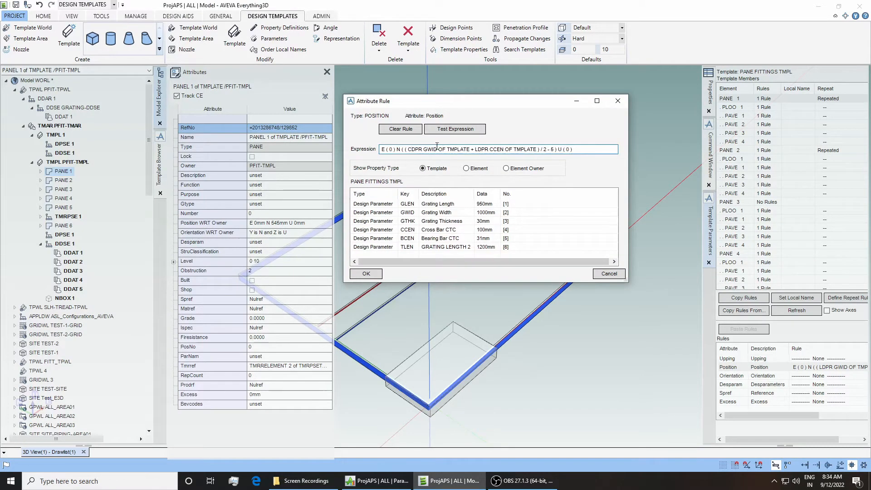
drag(470, 149, 448, 150)
text(PANE)
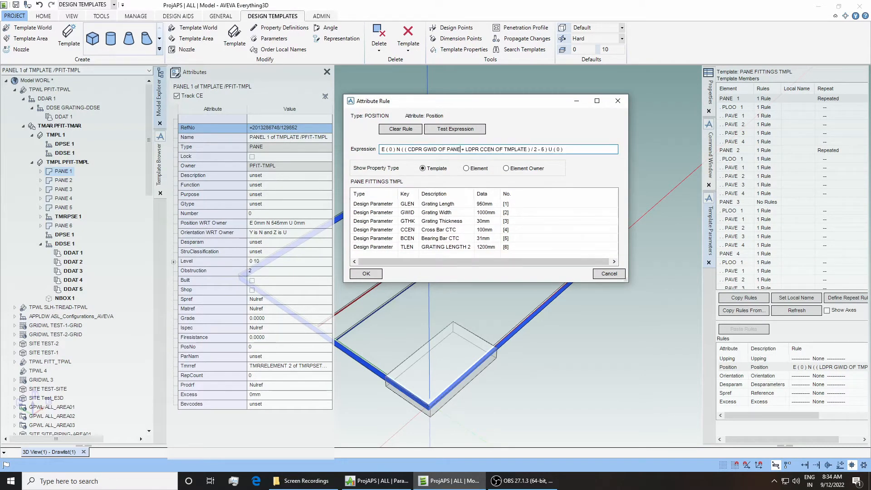
click(450, 131)
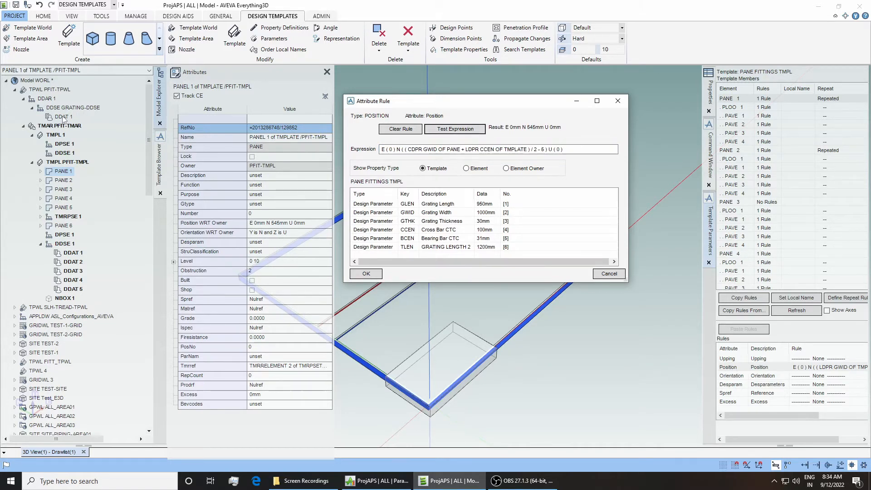
key(Return)
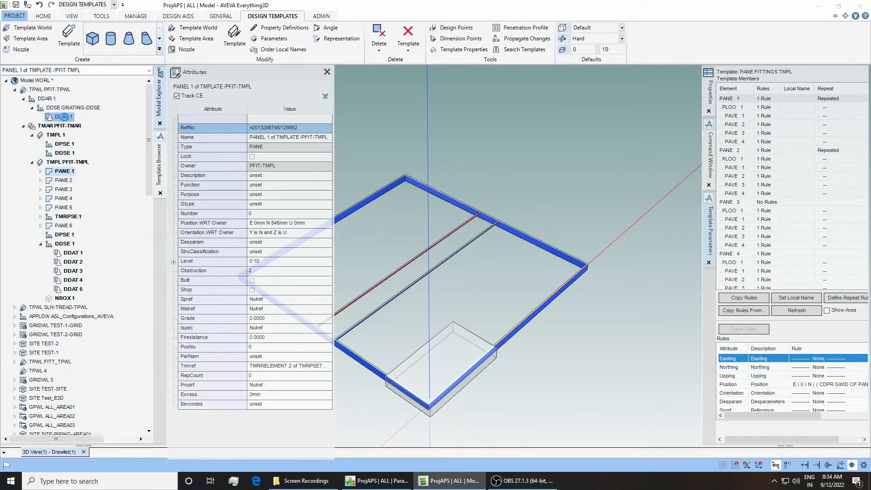
Step: Reopen PANE 1's Position rule, try LDPR TLEN OF PANEL as the first term, and test the expression
click(65, 117)
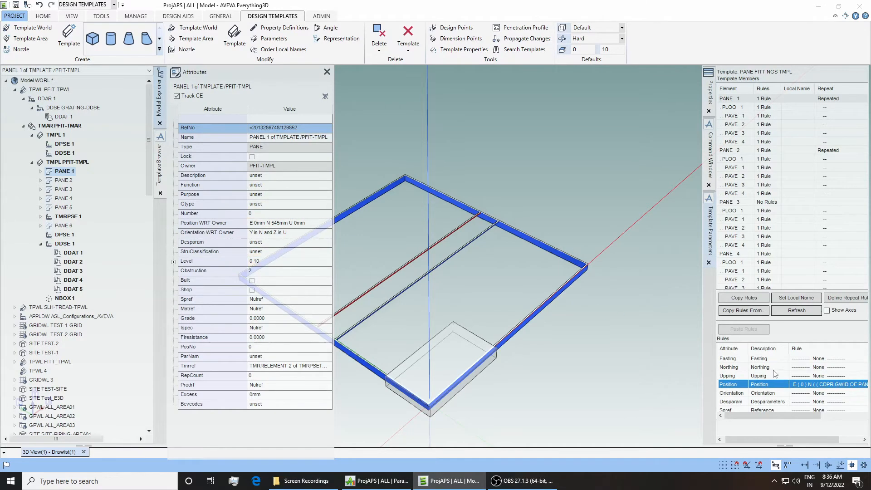
click(776, 384)
drag(71, 8, 418, 165)
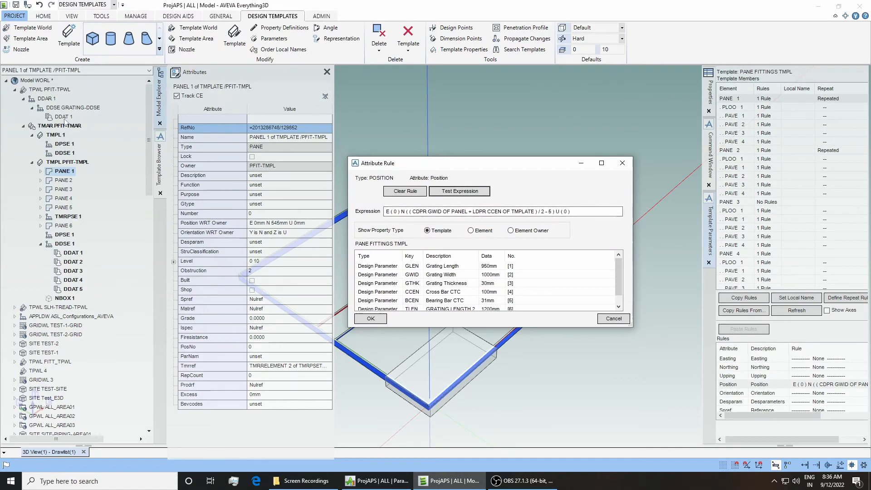
click(417, 213)
key(BackSpace)
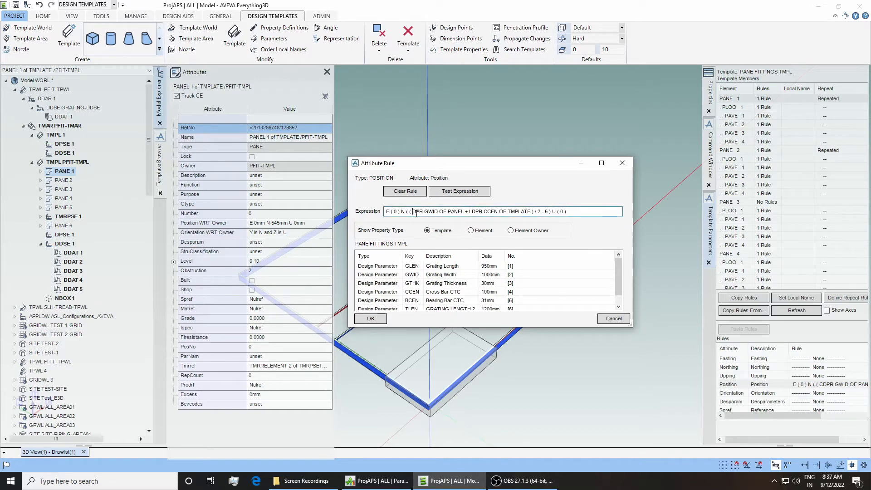
text(L)
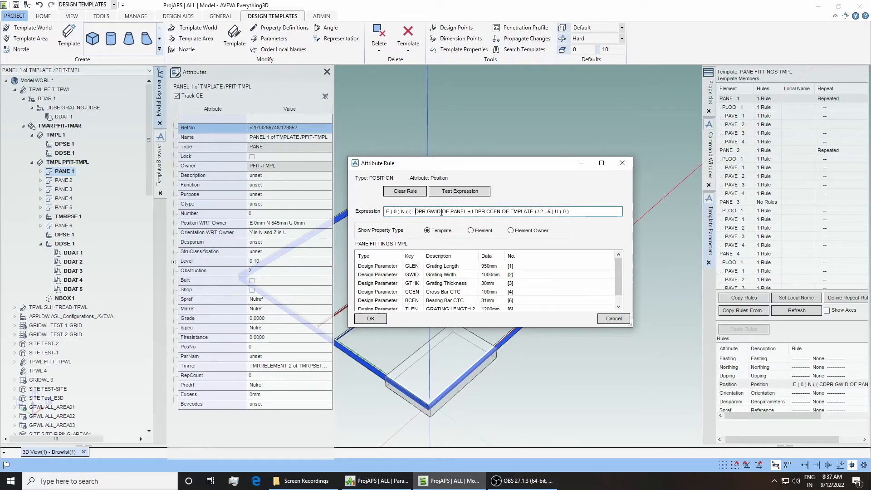
drag(442, 213, 427, 212)
text(T)
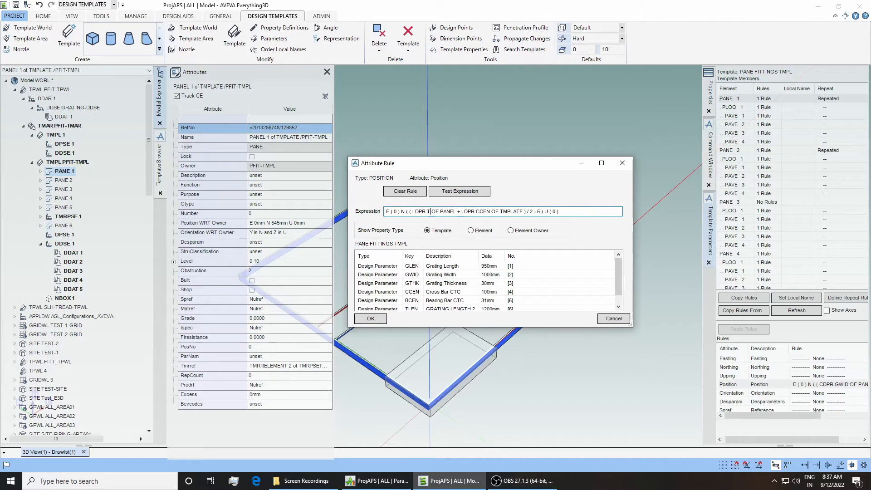
text(LEN)
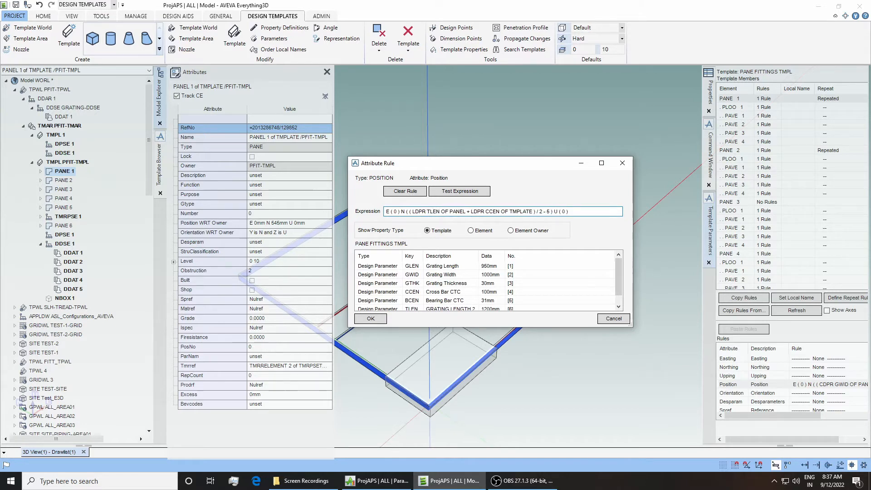
drag(466, 212, 450, 212)
click(460, 191)
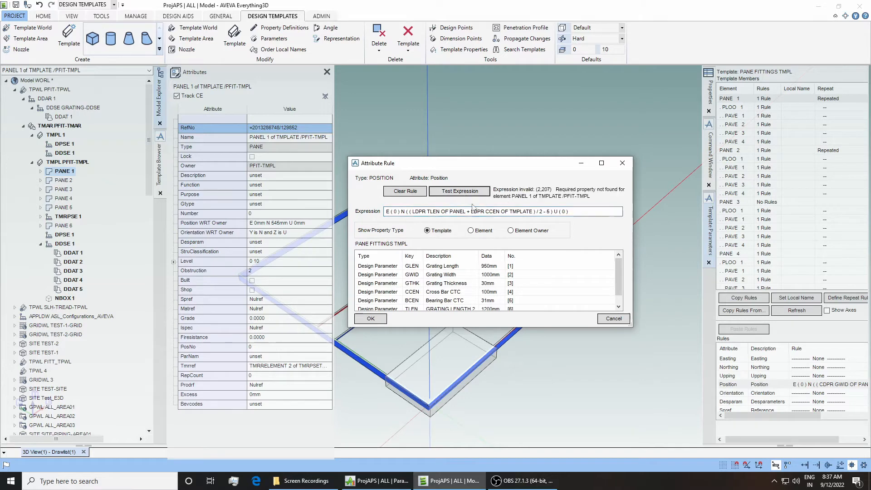
Step: Try TMPL instead of PANEL as the owner of TLEN in the Position expression and test it
drag(466, 212, 450, 212)
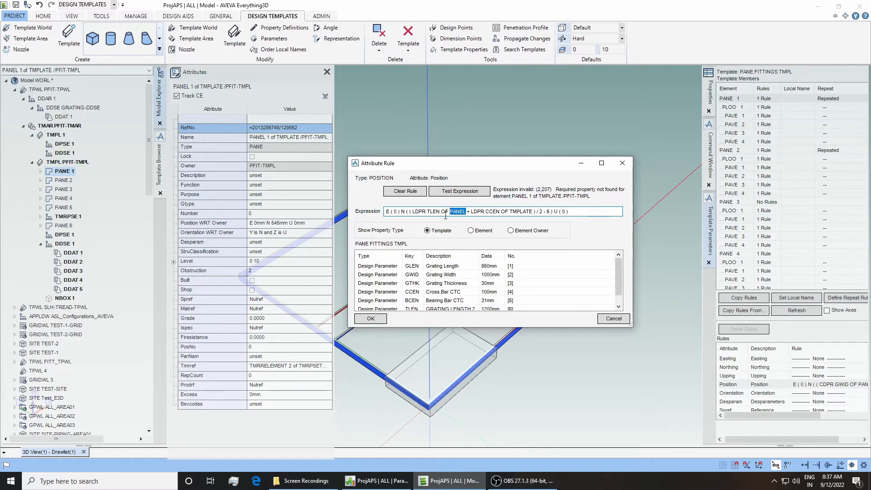
text(TMPL)
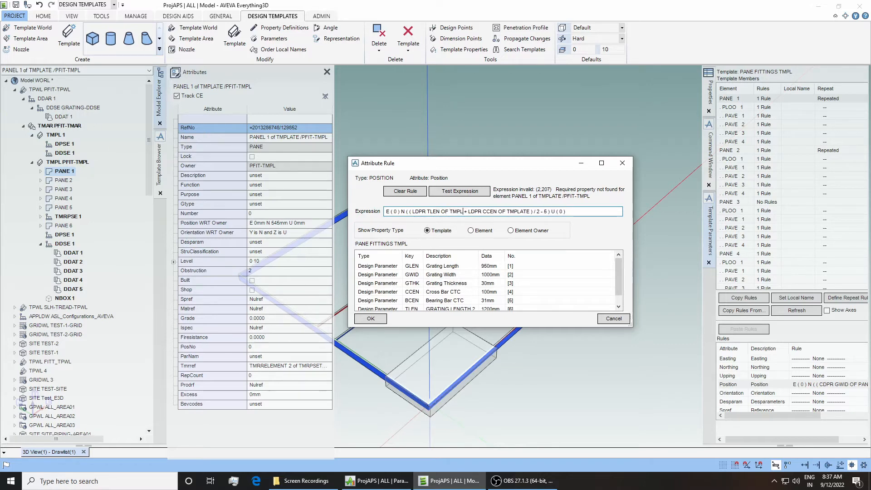
click(448, 194)
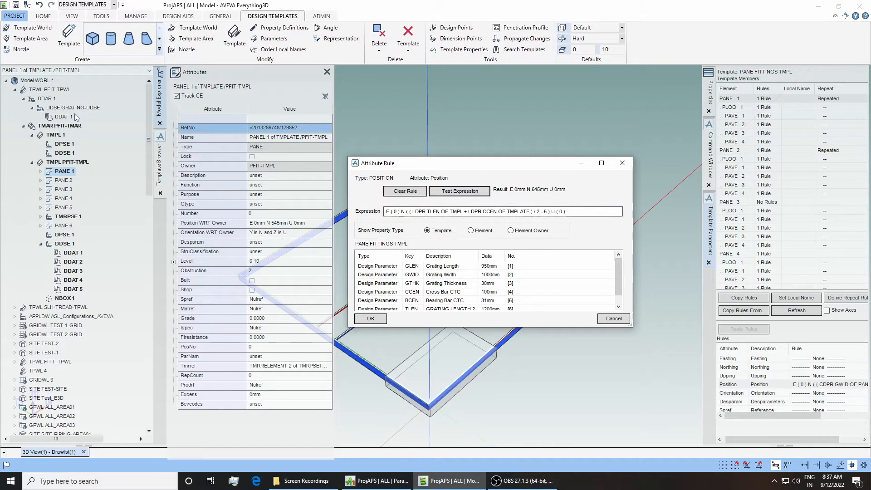
Step: Try GWID instead of TLEN in the first term of the Position expression and test it
click(440, 212)
drag(440, 211, 430, 212)
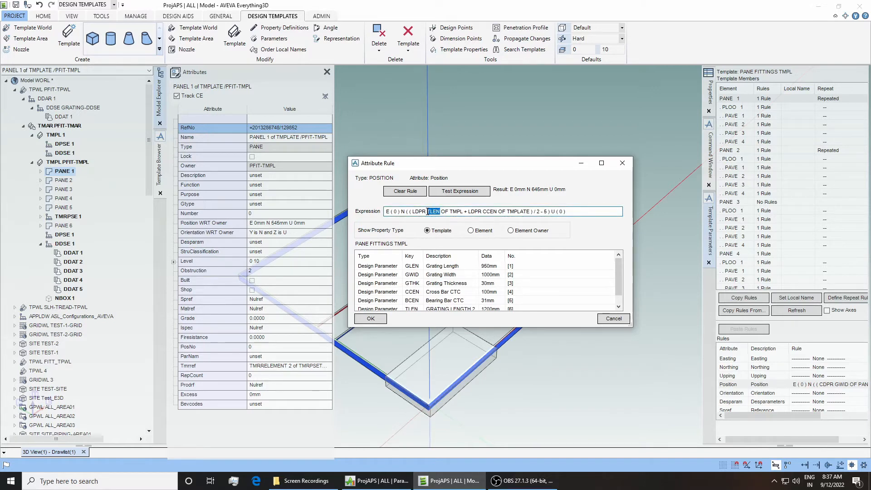
text(GWID)
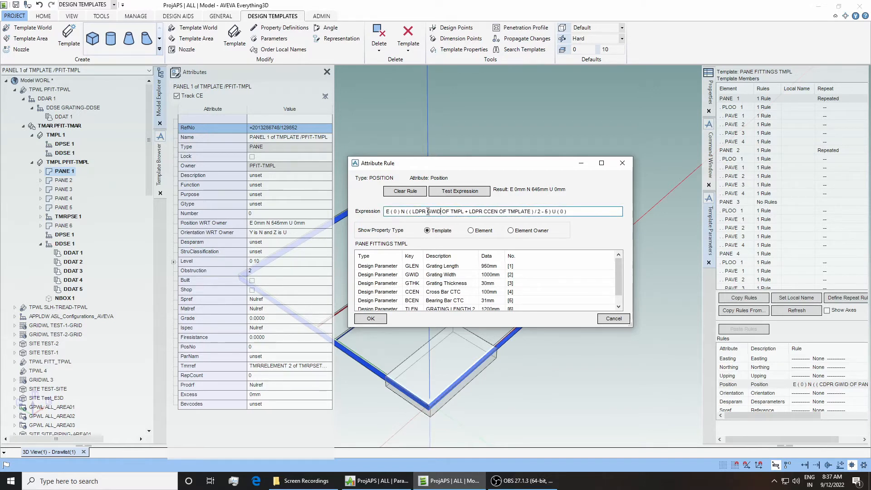
click(457, 191)
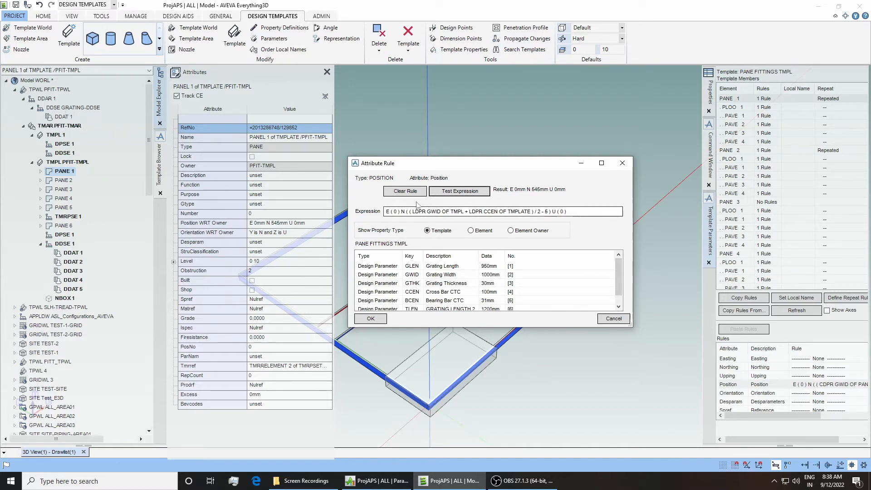
Step: Try TLEN again as the first term's property key, test the expression, and close the rule without applying it
drag(427, 212, 443, 211)
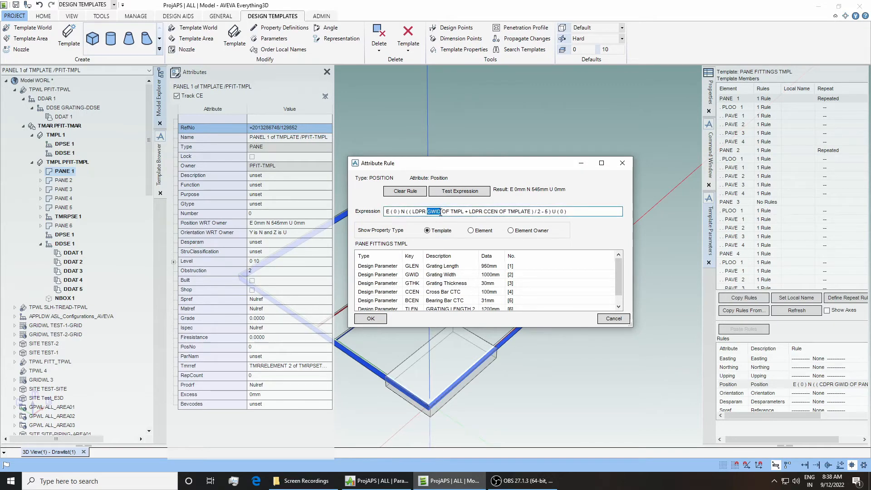
text(TLEN)
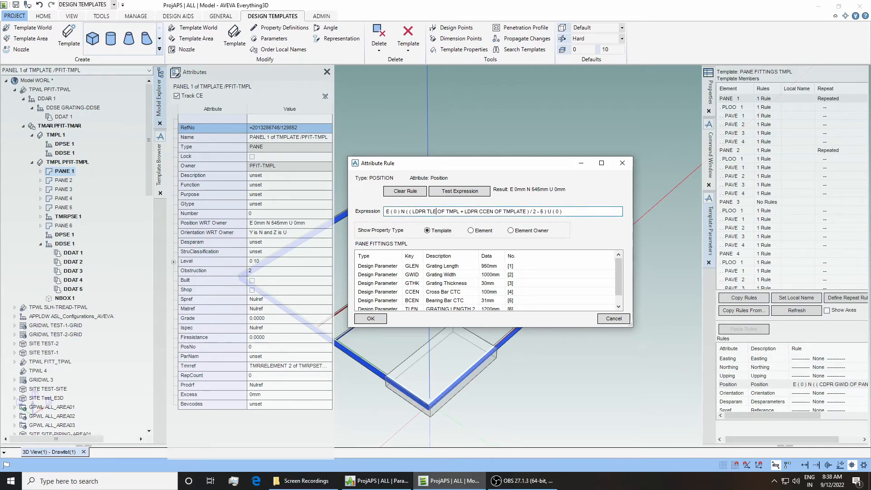
click(460, 191)
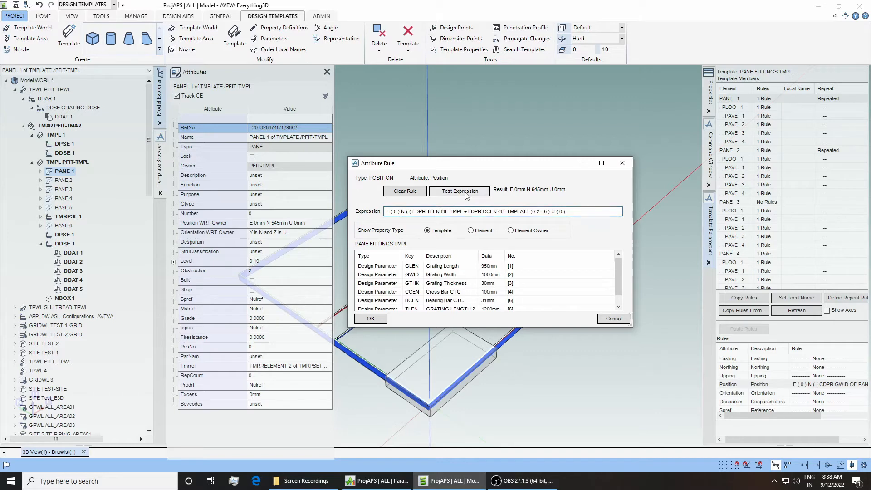
click(623, 163)
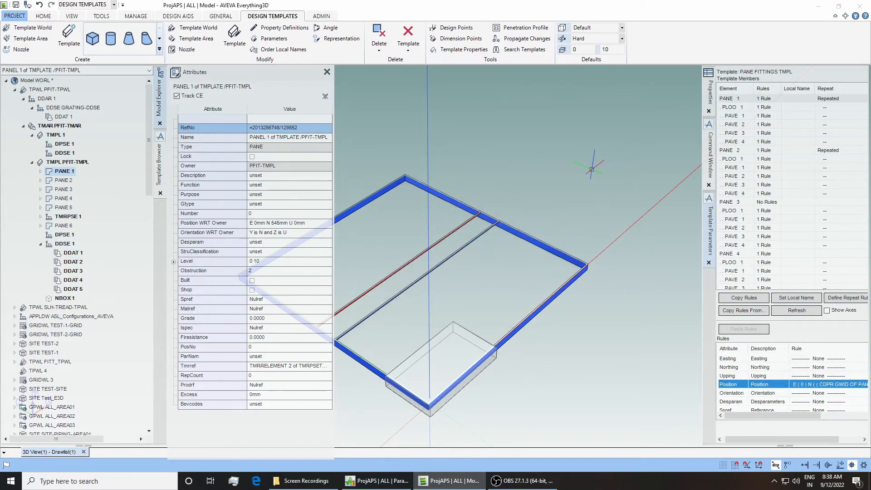
Step: Select the PFIT-TMPL template and examine its attributes, including Ddrfarray
click(73, 163)
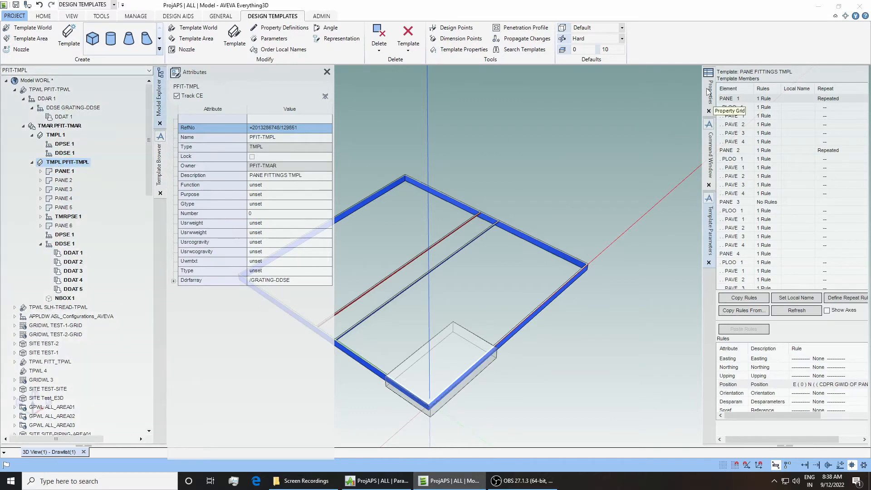
right_click(83, 163)
mouse_move(190, 168)
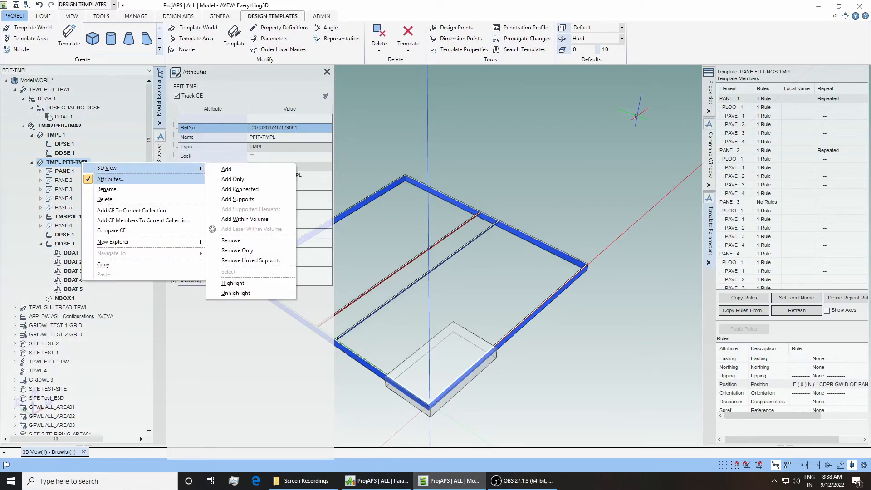
click(234, 84)
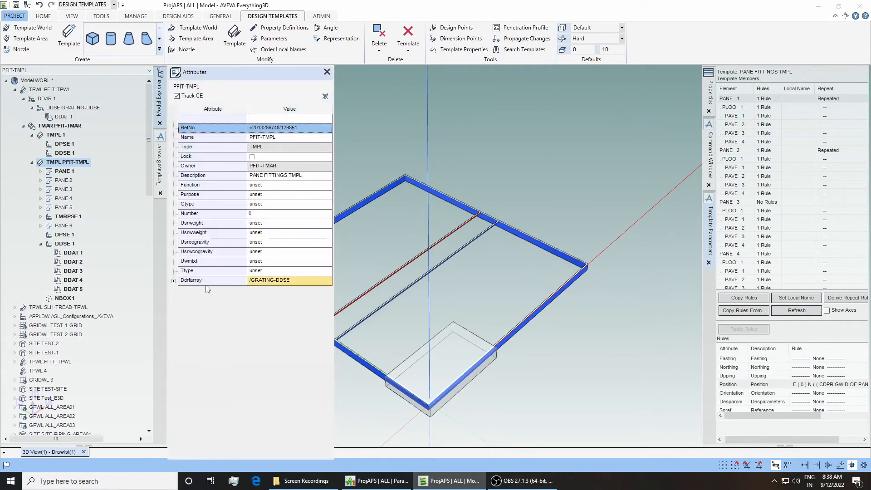
Step: Close and reopen the Command Window, and clear all its output
click(711, 165)
click(710, 202)
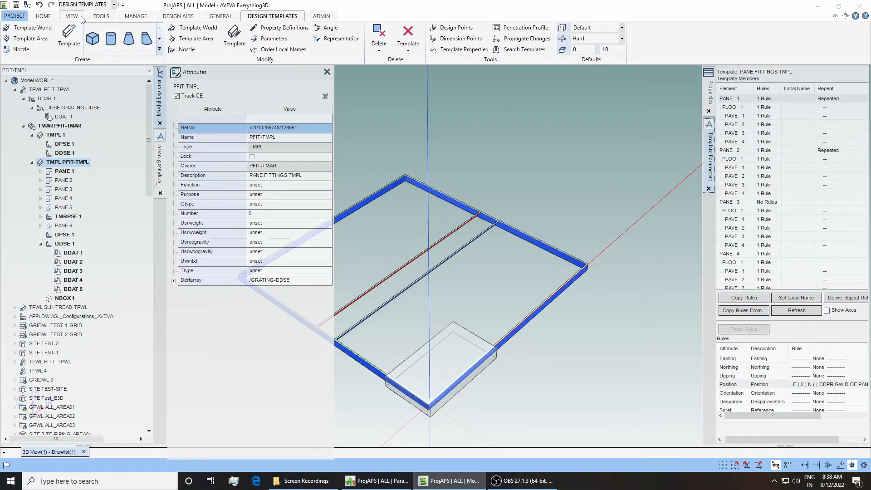
click(102, 16)
click(18, 36)
right_click(749, 258)
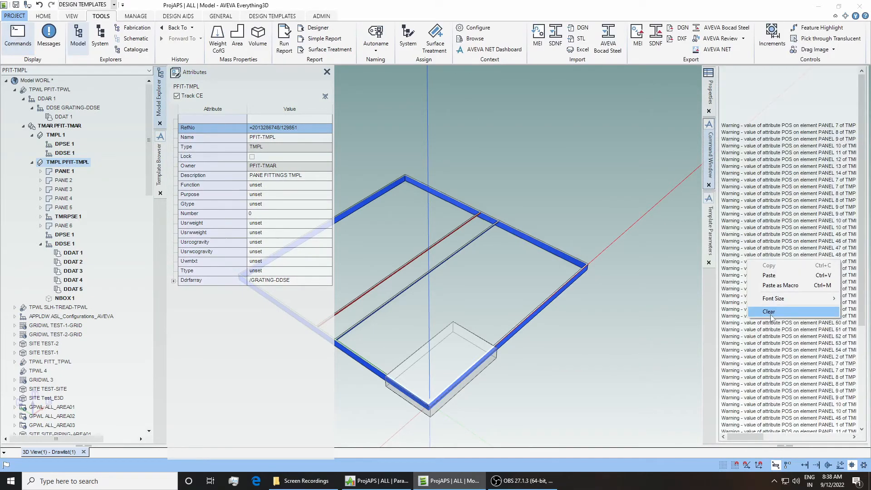
click(770, 311)
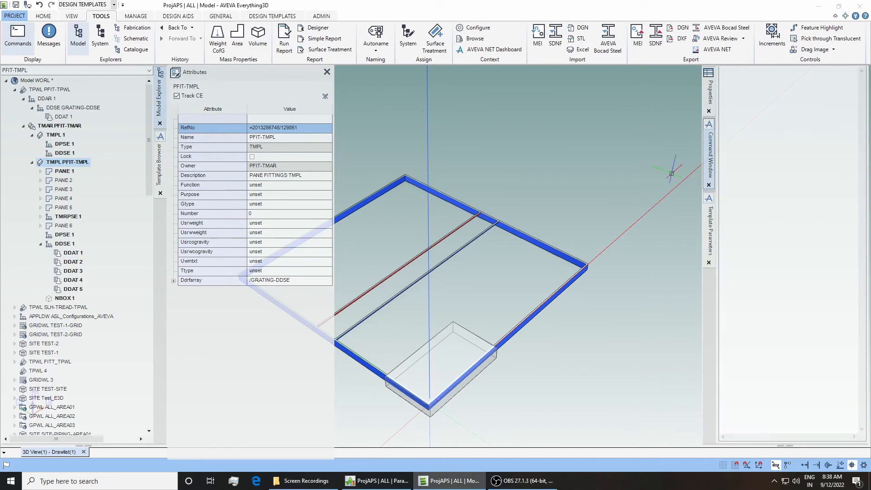
Step: Expand PFIT-TMPL's Ddrfarray attribute to examine the property definition set it references
click(174, 280)
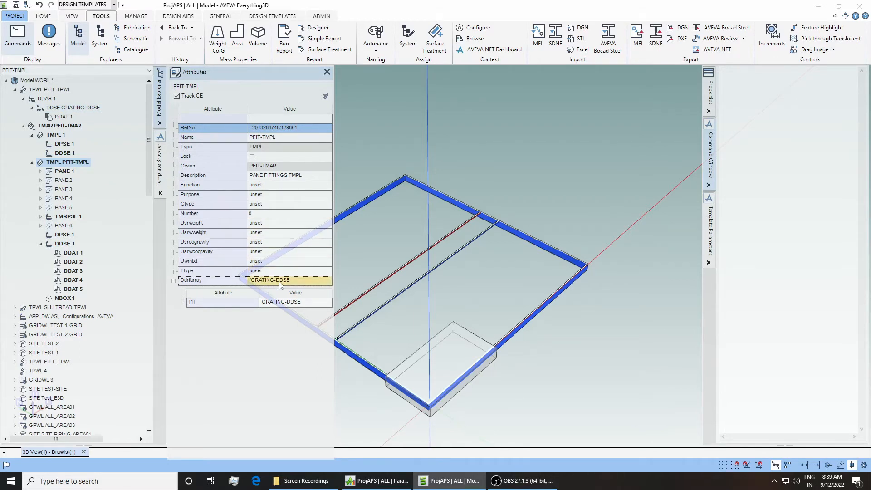
Step: Clear the Ddrfarray attribute of the PFIT-TMPL template and save the work
click(799, 415)
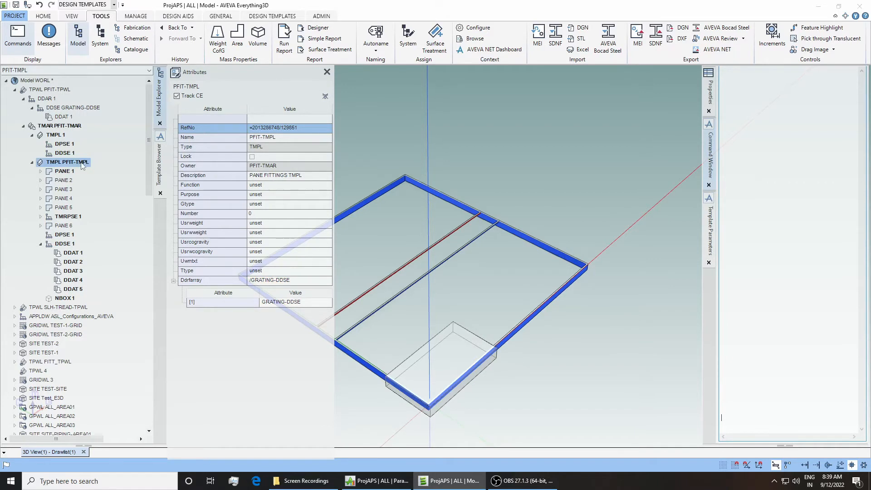
click(254, 281)
key(Delete)
key(Return)
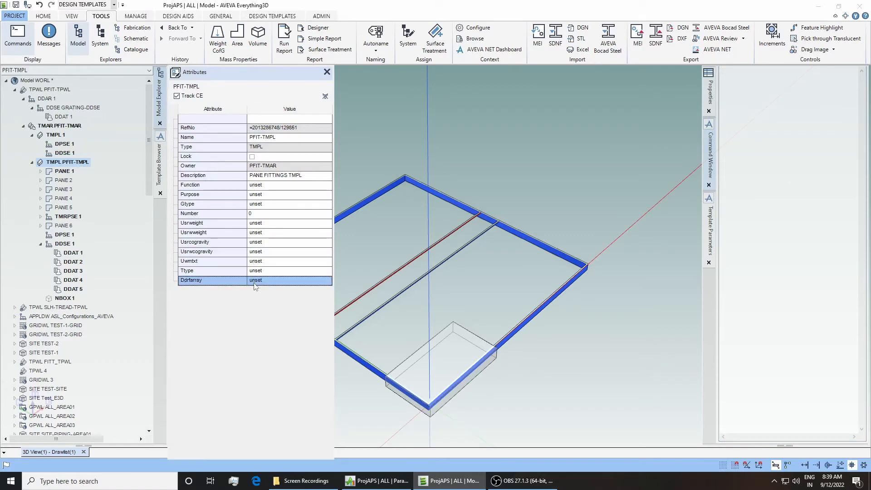
click(16, 5)
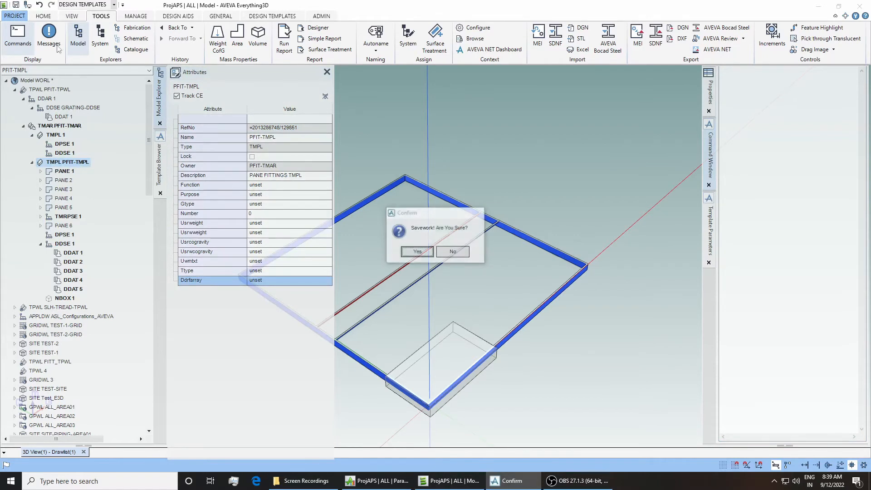
click(406, 251)
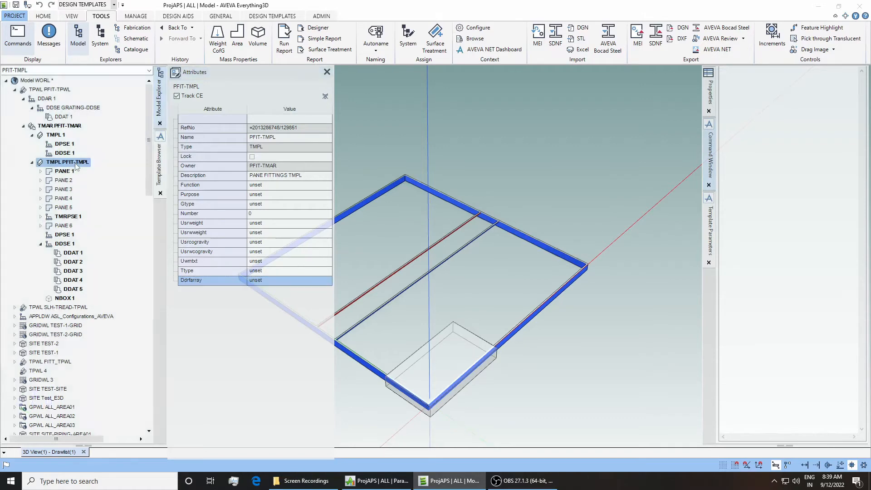
Step: Try LDPR TLEN OF TMPL as the first term of PANE 1's Position rule, test the expression, and close the rule without applying it
click(288, 17)
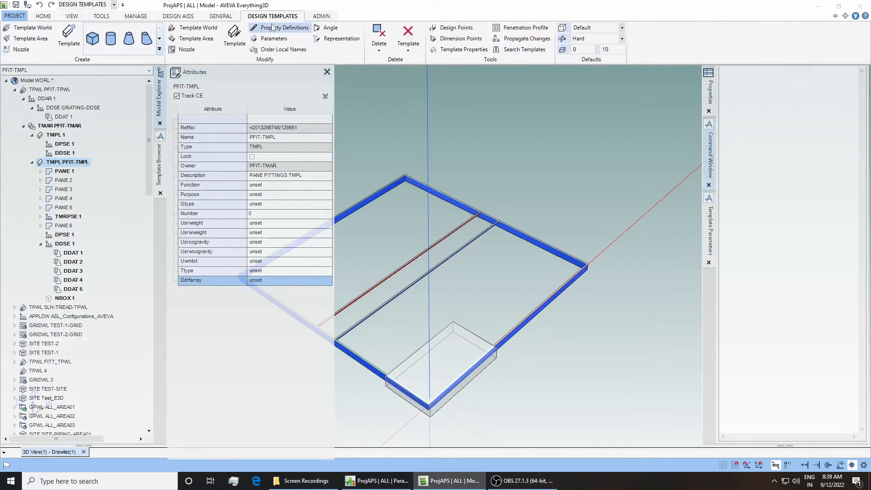
click(714, 225)
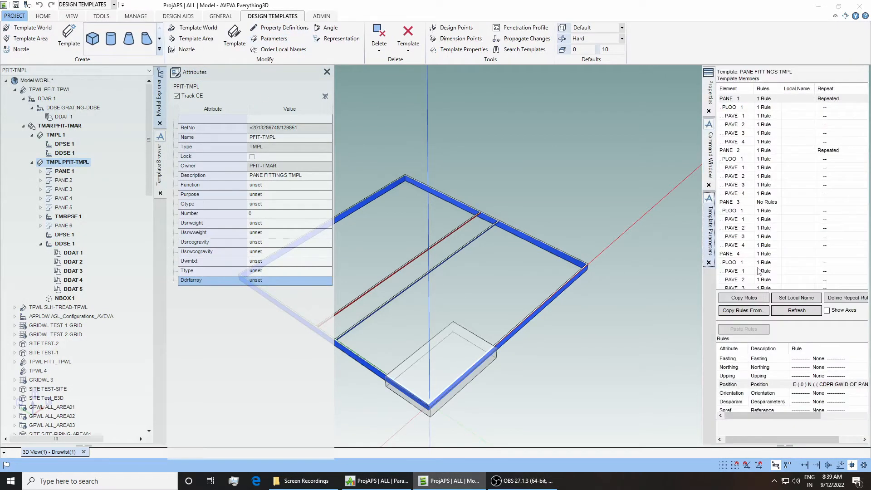
click(785, 384)
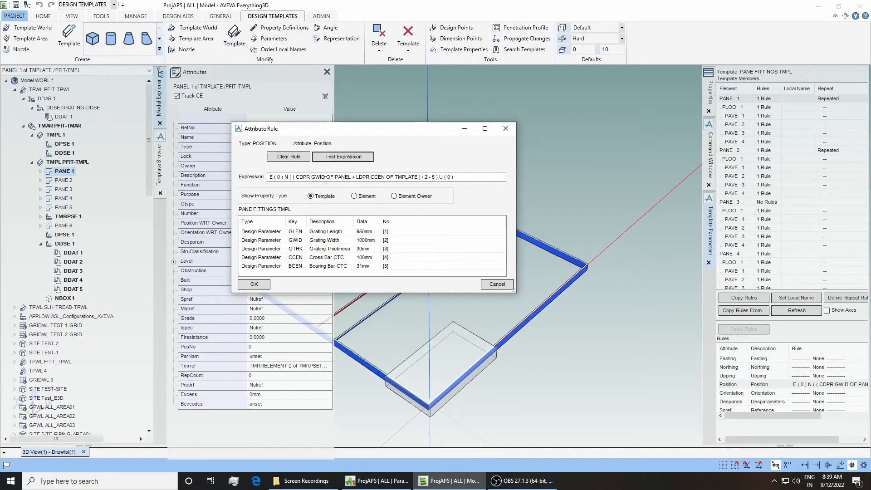
drag(327, 177, 296, 177)
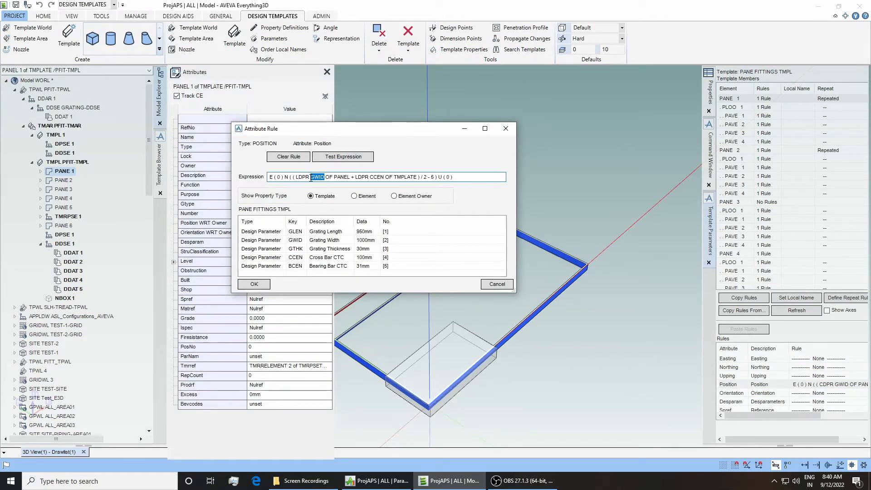
text(LDPR TLEN)
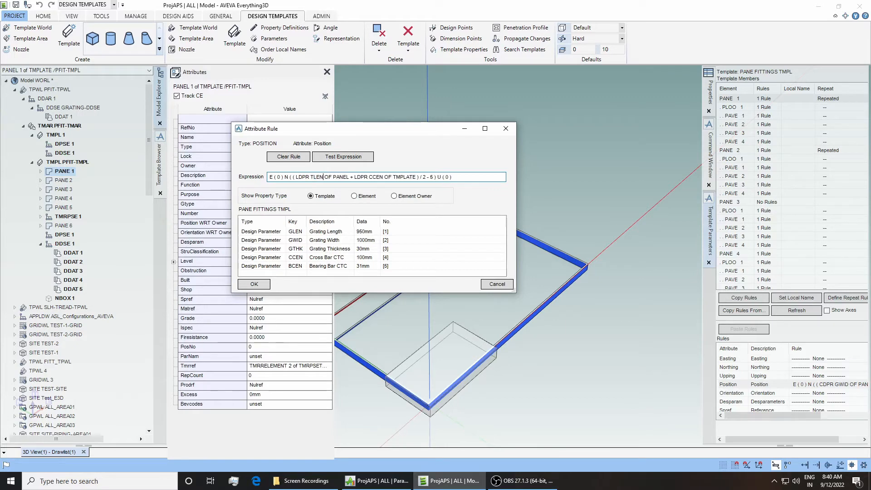
double_click(341, 177)
text(TMPL)
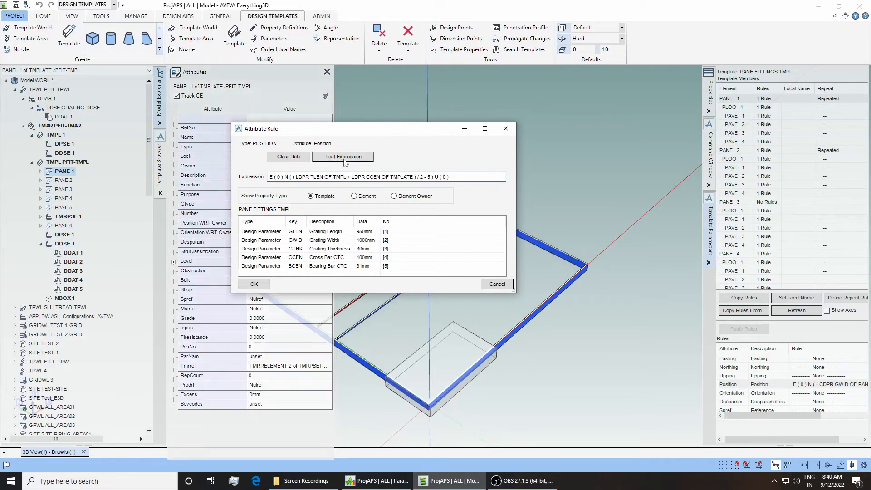
click(343, 156)
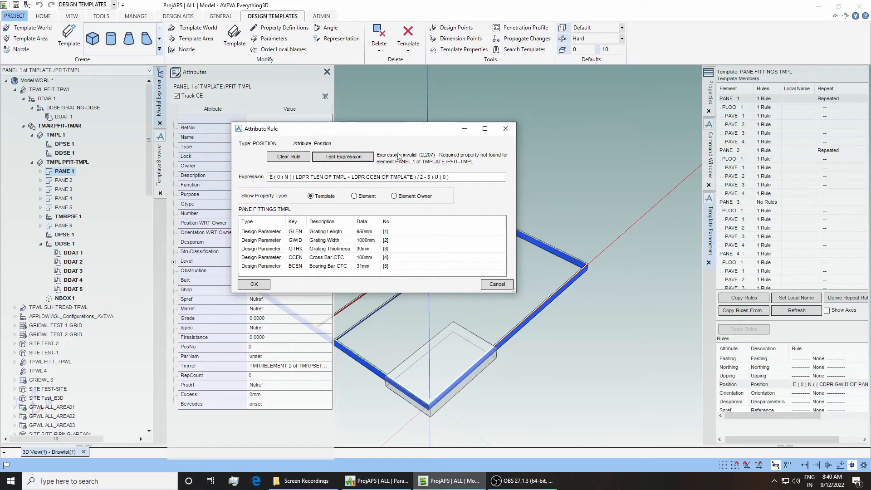
drag(368, 133, 457, 137)
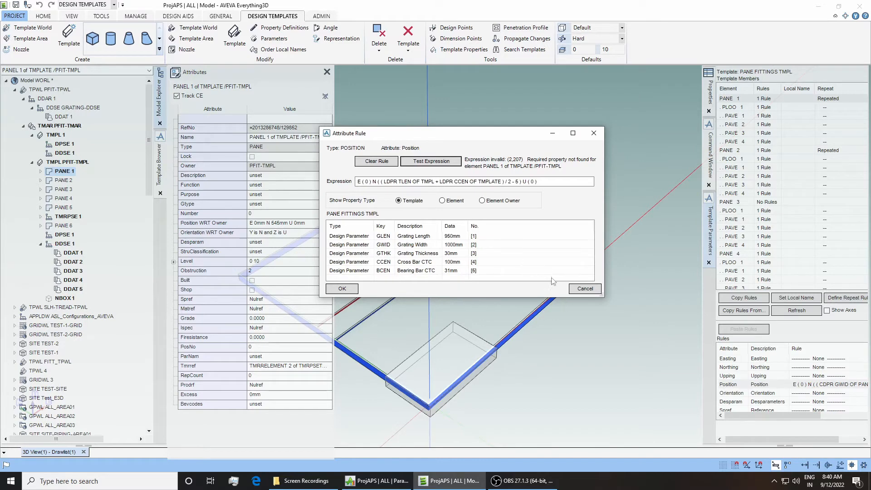
click(579, 291)
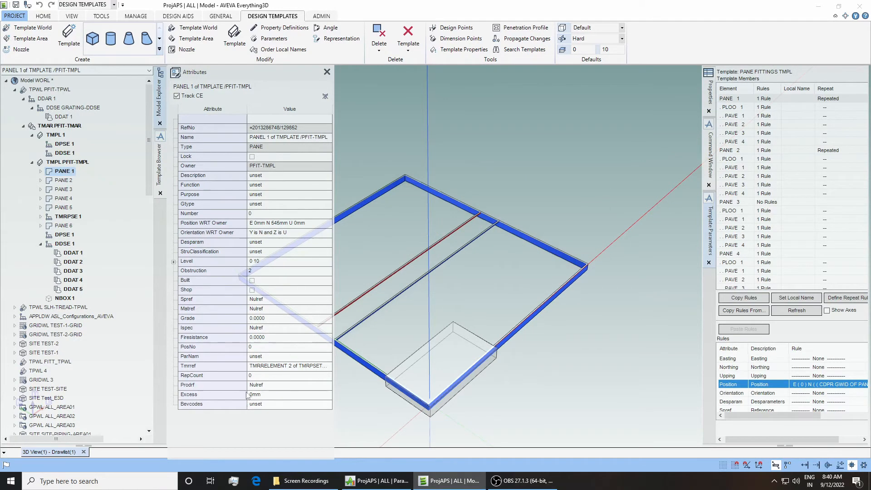
Step: Set PFIT-TMPL's Ddrfarray attribute to /GRATING-DDSE with a DDRFARRAY command in the Command Window
click(66, 162)
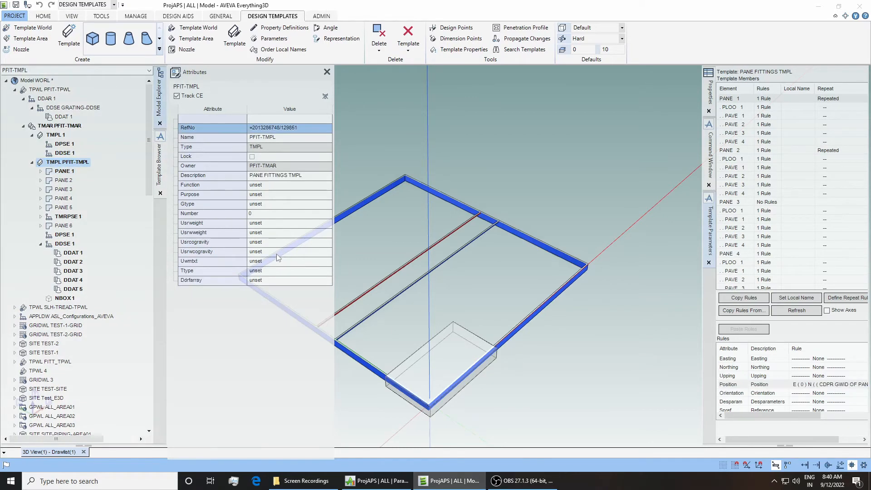
click(711, 156)
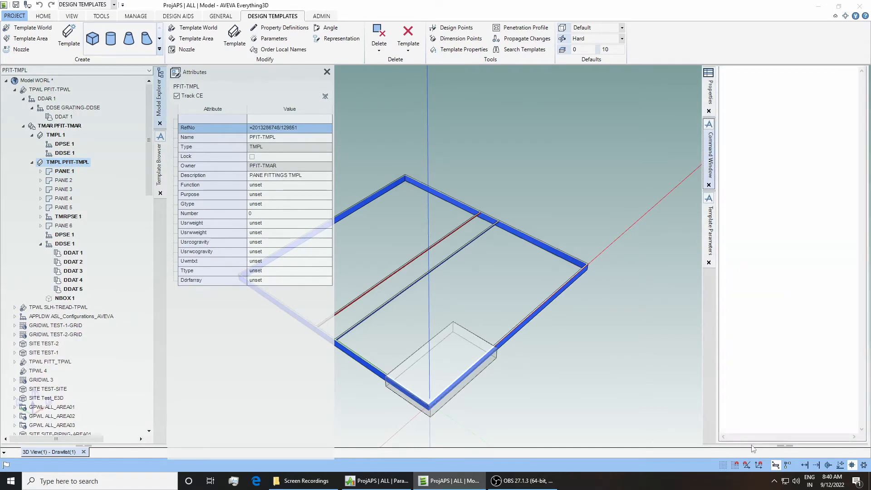
text(DDR)
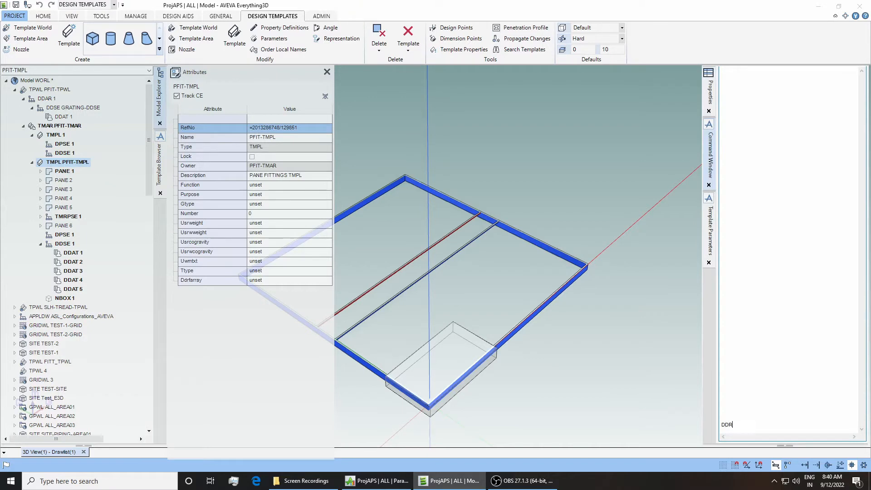
text(FARRAY /GRATING-DDSE)
key(Return)
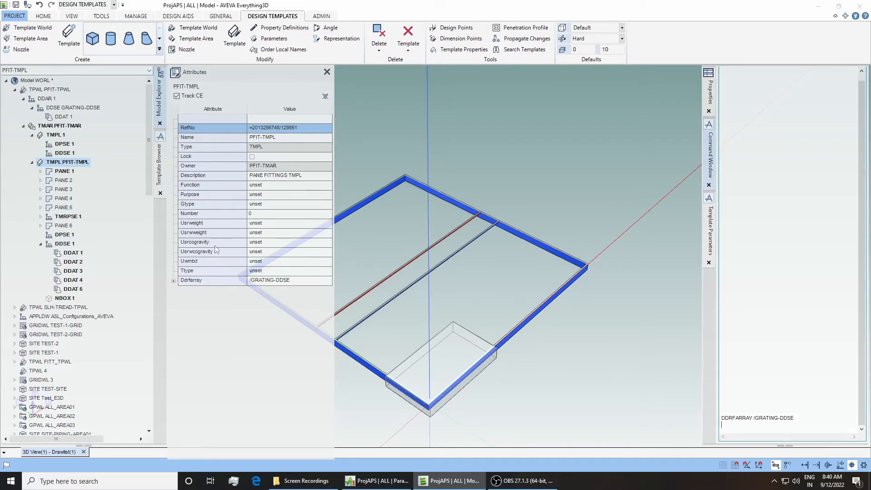
Step: Open PANE 1's Position rule to check the template's design parameters for TLEN, and close the rule unchanged
click(714, 232)
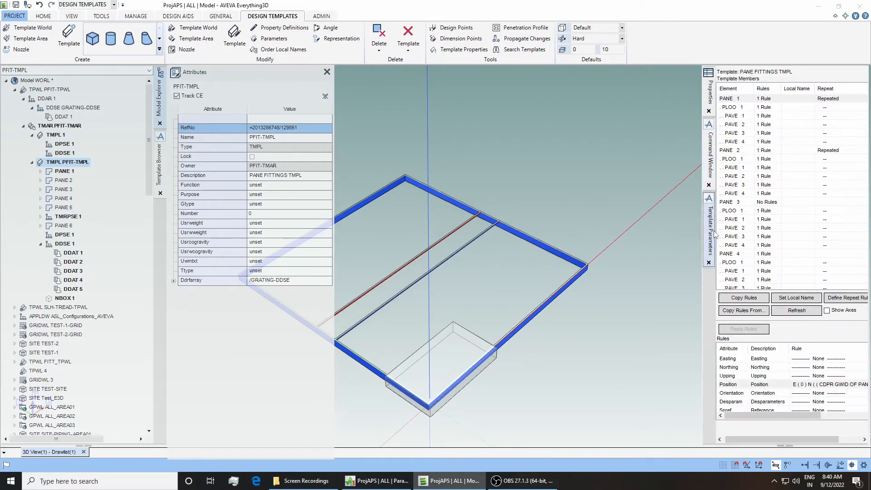
double_click(797, 386)
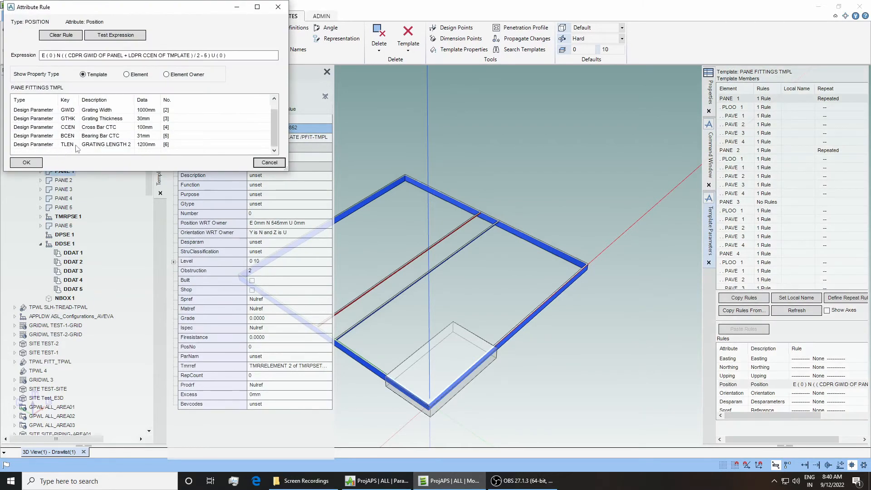
click(279, 7)
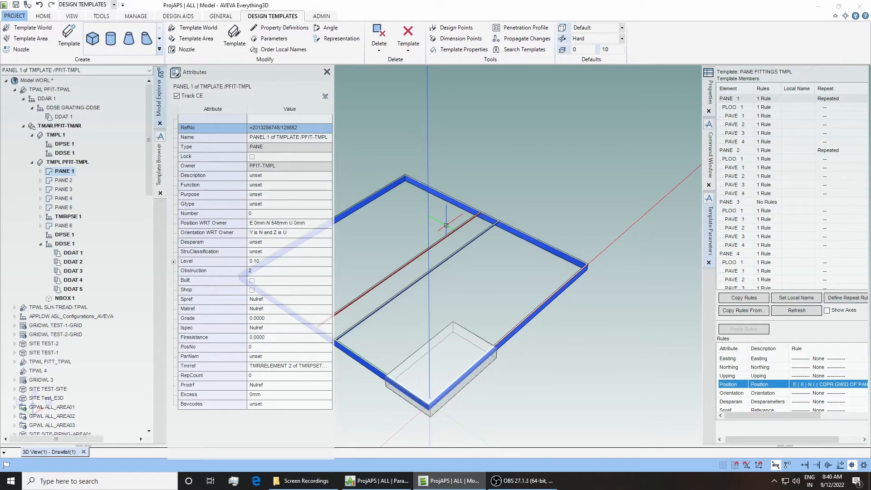
Step: Expand PFIT-TMPL's Ddrfarray reference and compare it with the full design parameter list in PANE 1's Position rule
click(68, 162)
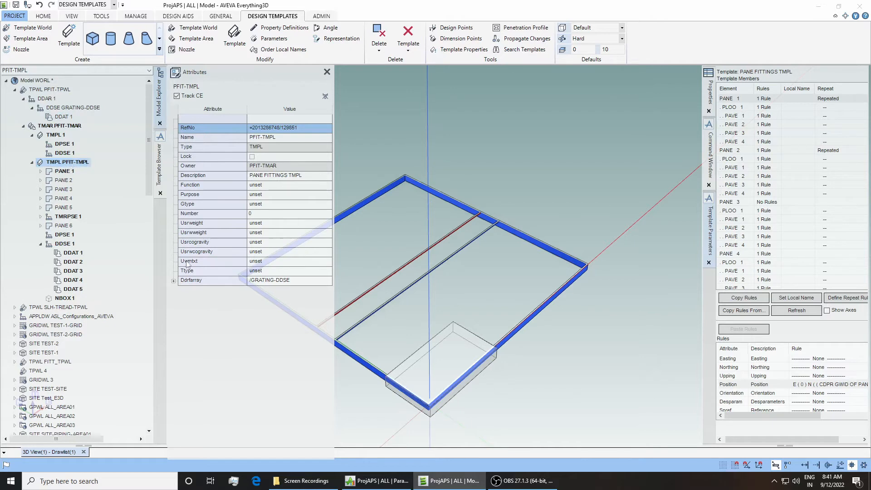
click(174, 281)
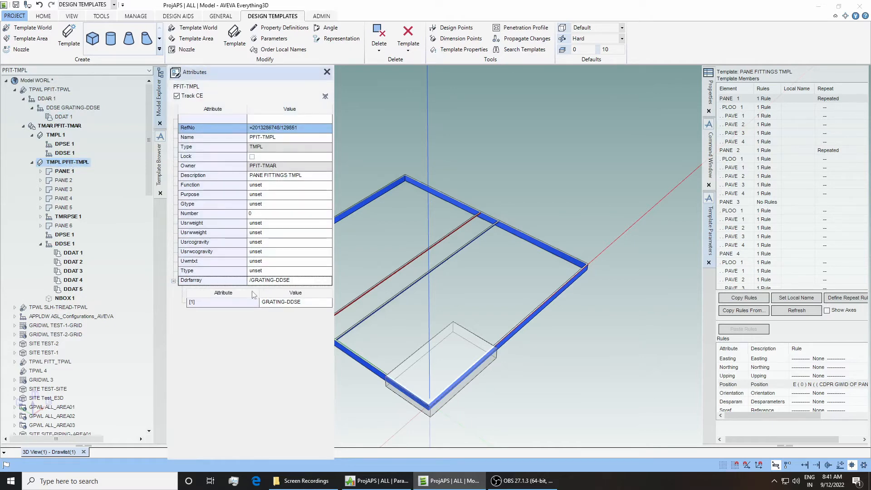
click(803, 384)
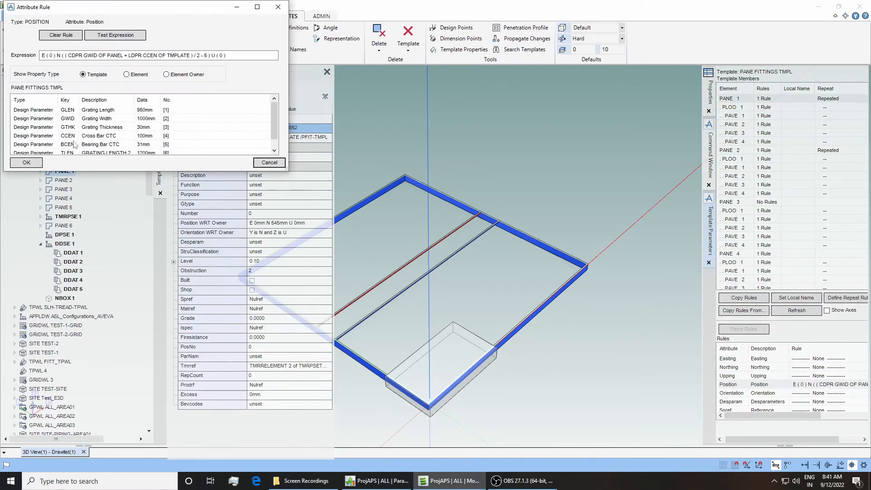
scroll(68, 148, up, 1)
drag(61, 6, 298, 100)
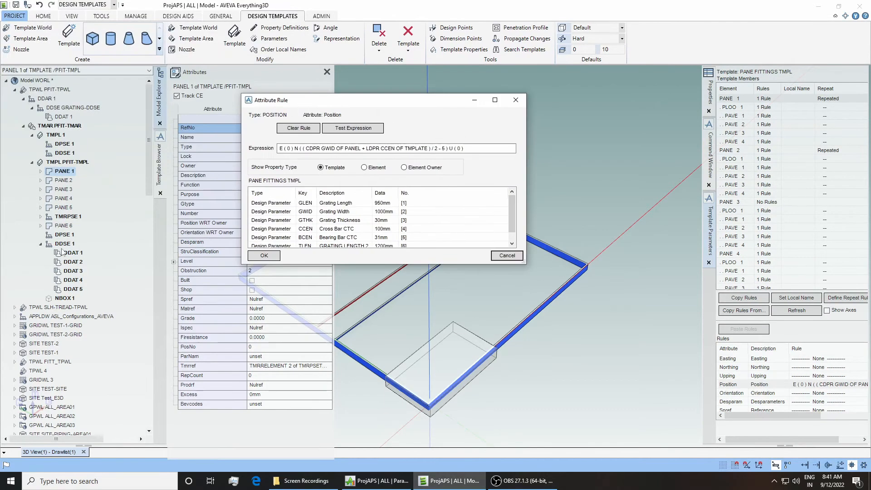
scroll(351, 229, down, 1)
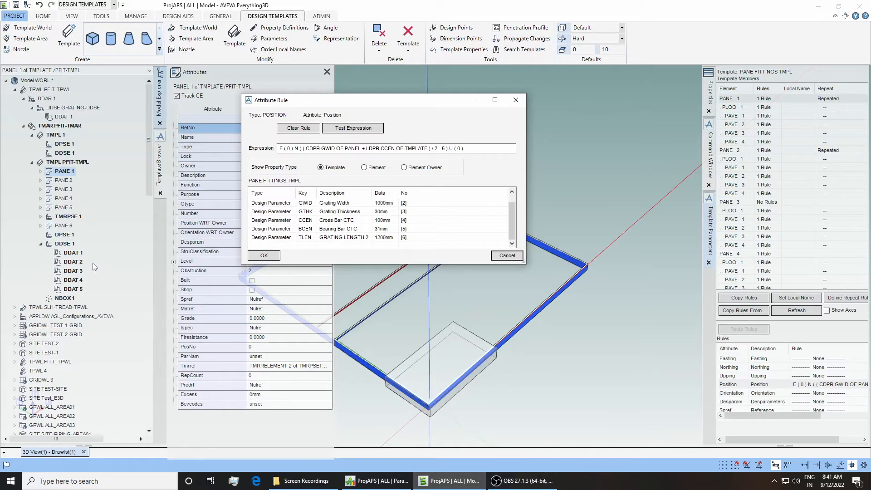
click(516, 100)
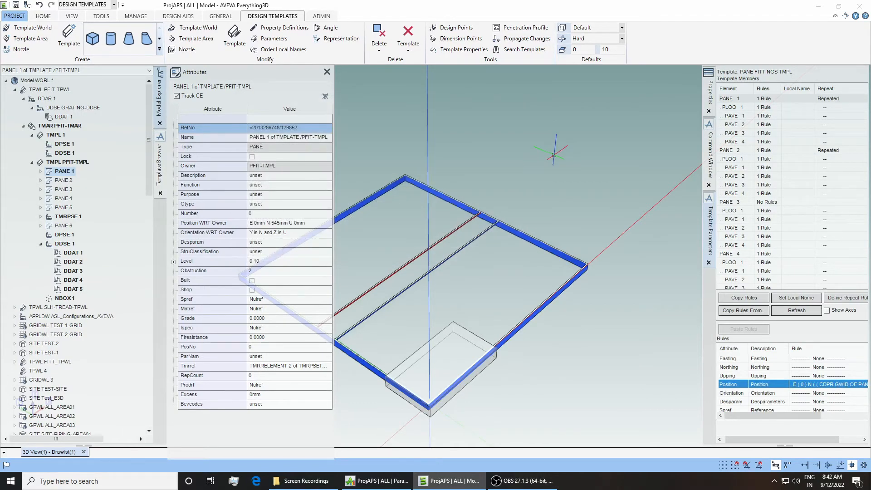
Step: Inspect PANE 1's Position rule expression without changing it, and reopen the panel's attributes
click(326, 71)
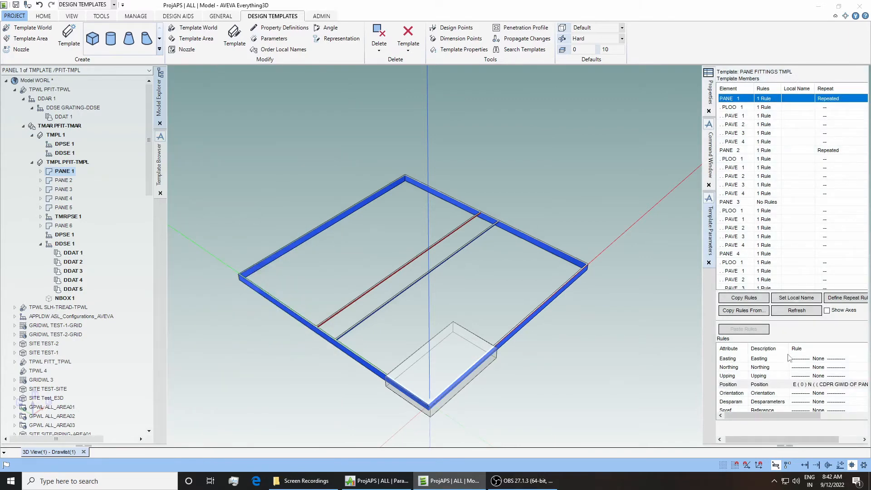
double_click(808, 389)
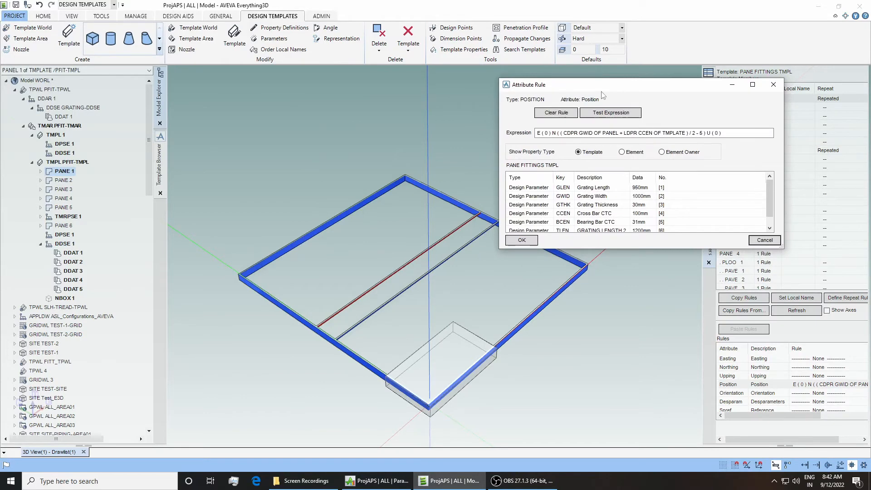
drag(601, 89, 487, 251)
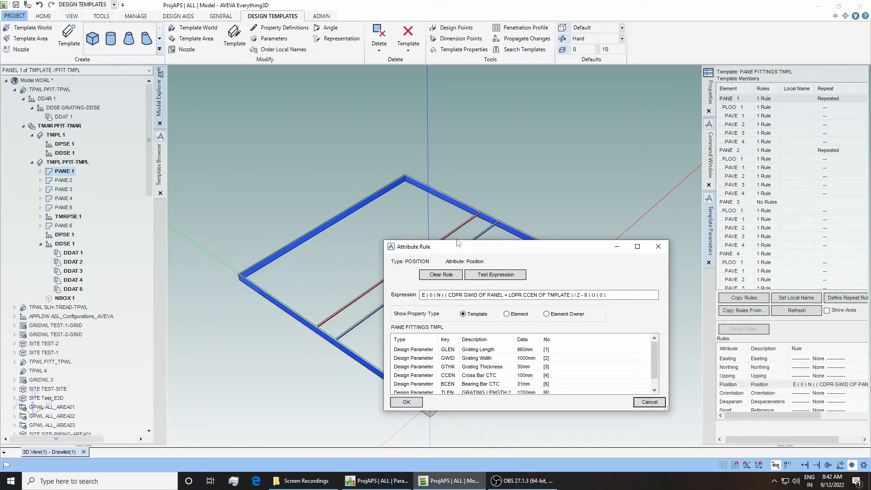
click(658, 246)
right_click(66, 171)
click(79, 185)
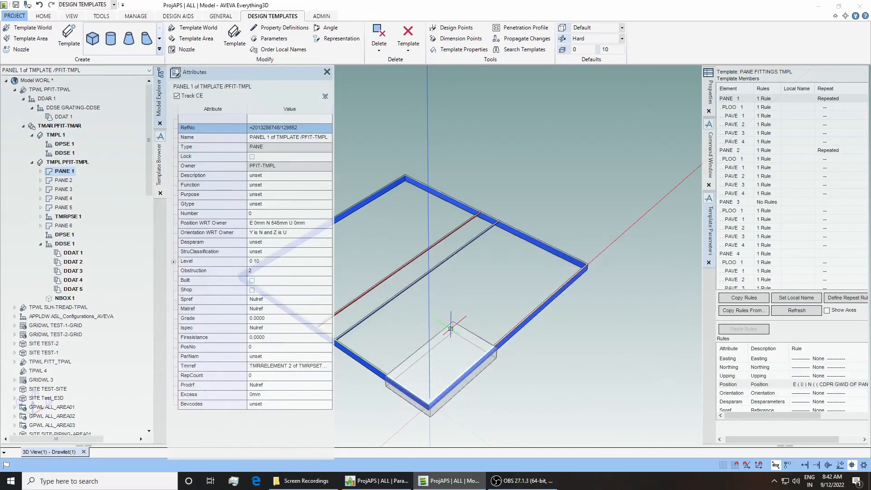
scroll(451, 328, down, 1)
middle_drag(403, 425, 420, 325)
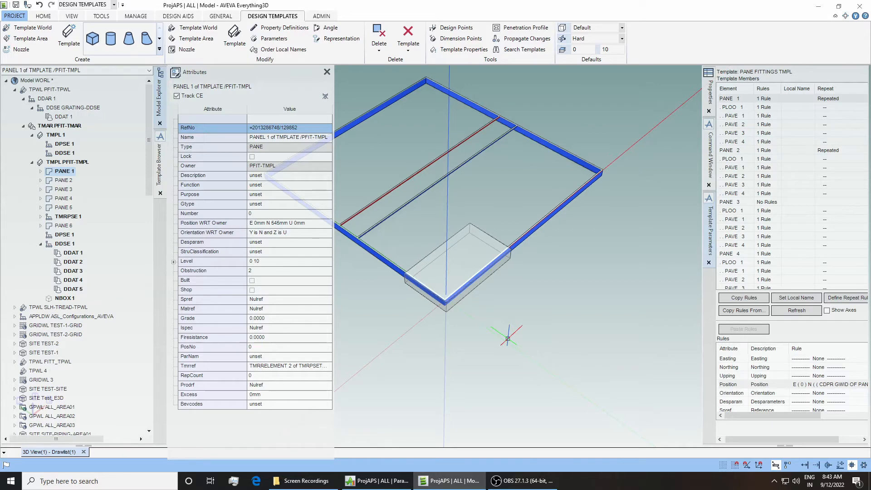
middle_drag(421, 281, 440, 270)
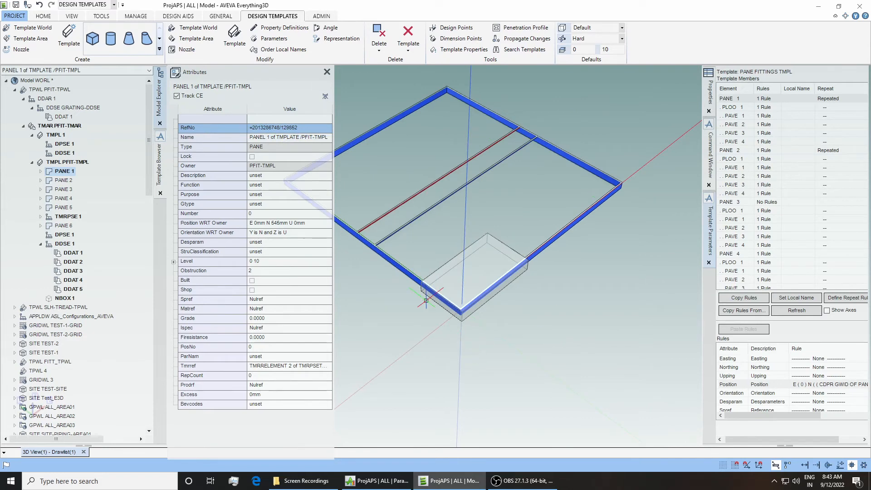
mouse_move(470, 308)
shift+middle_down()
mouse_move(459, 351)
mouse_move(463, 323)
shift+middle_up()
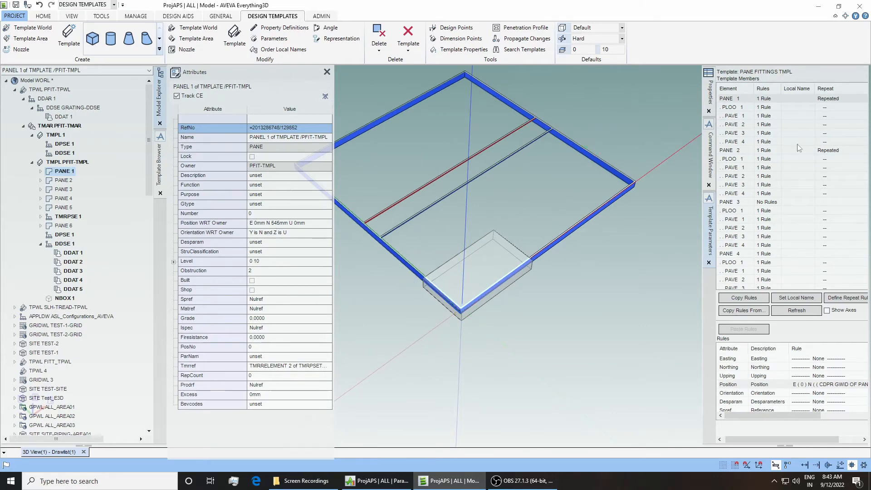
Step: Reopen PANE 1's Position rule and test its existing CDPR GWID and LDPR CCEN expression
click(761, 99)
double_click(811, 385)
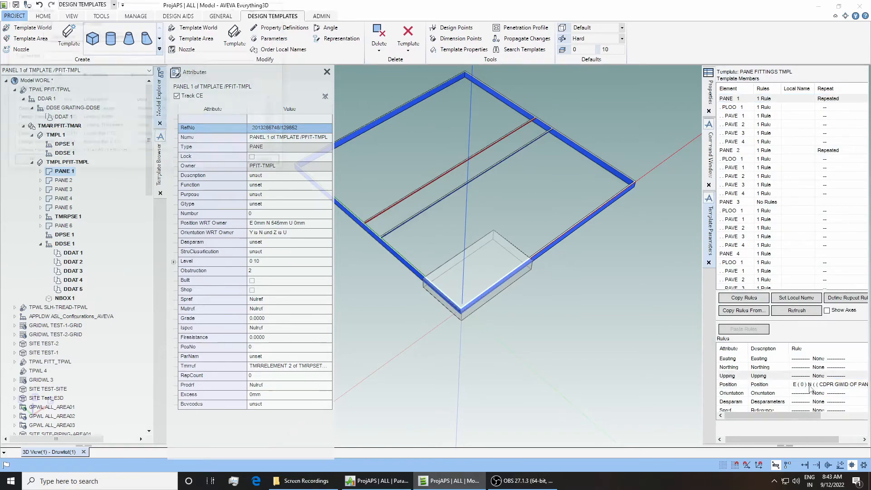
click(104, 35)
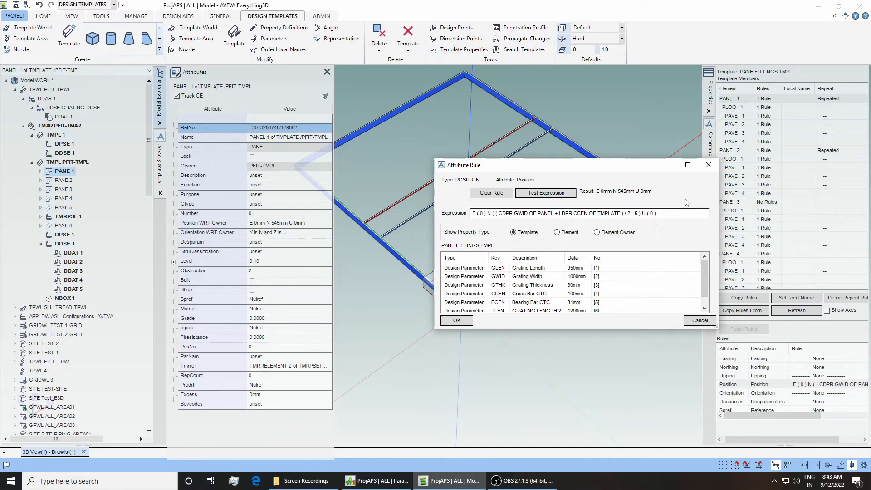
Step: Close PANE 1's rule, go through its loop vertices, and inspect PAVE 2's Position rule expression without changing it
click(708, 165)
click(766, 117)
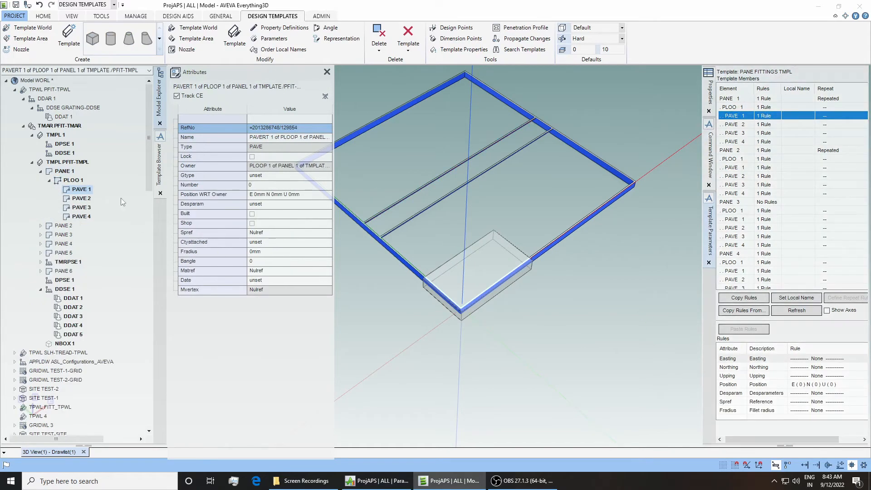
click(82, 207)
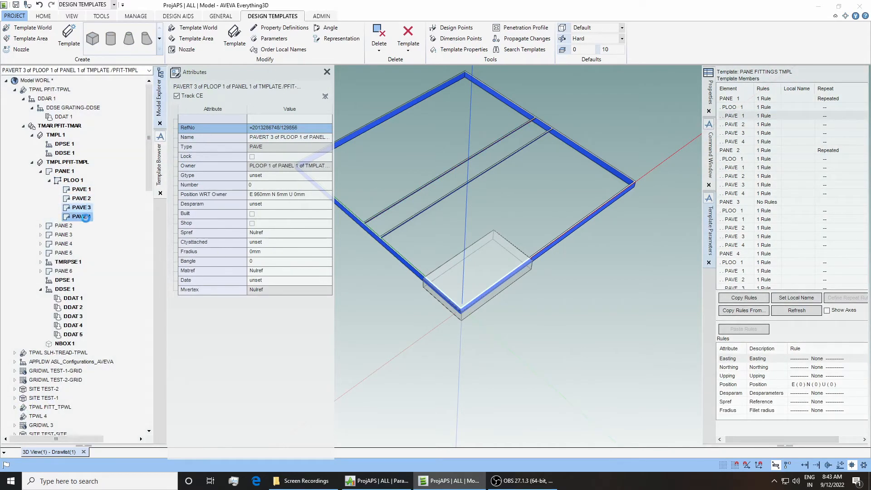
click(764, 124)
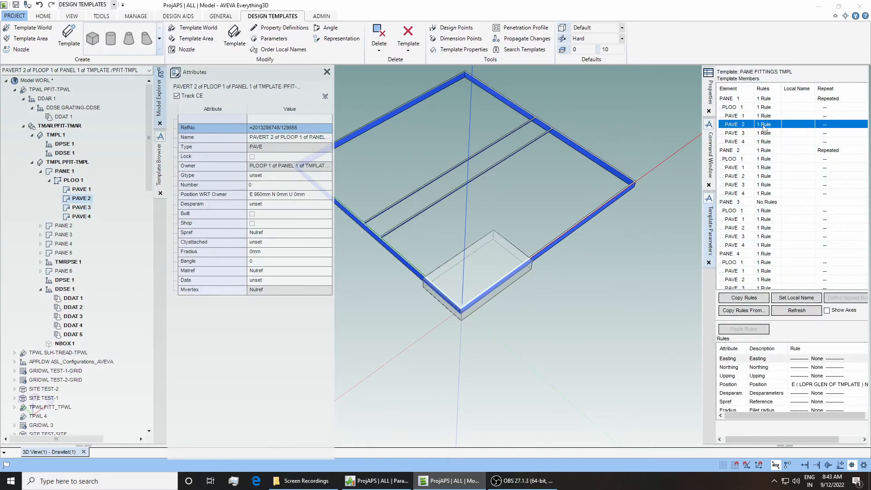
double_click(798, 385)
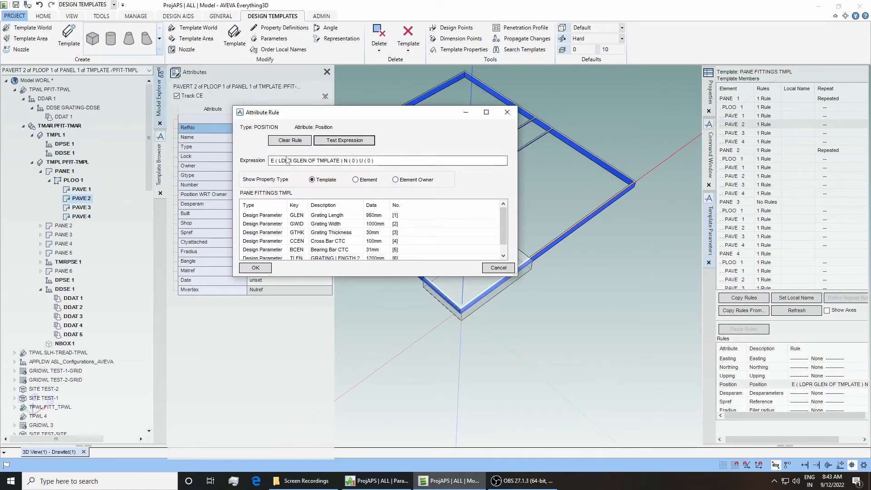
click(508, 112)
Step: Open NBOX 1's Position rule, test its existing expression based on GLEN and GWID, and close it unchanged
scroll(774, 222, down, 4)
scroll(774, 222, down, 2)
click(744, 280)
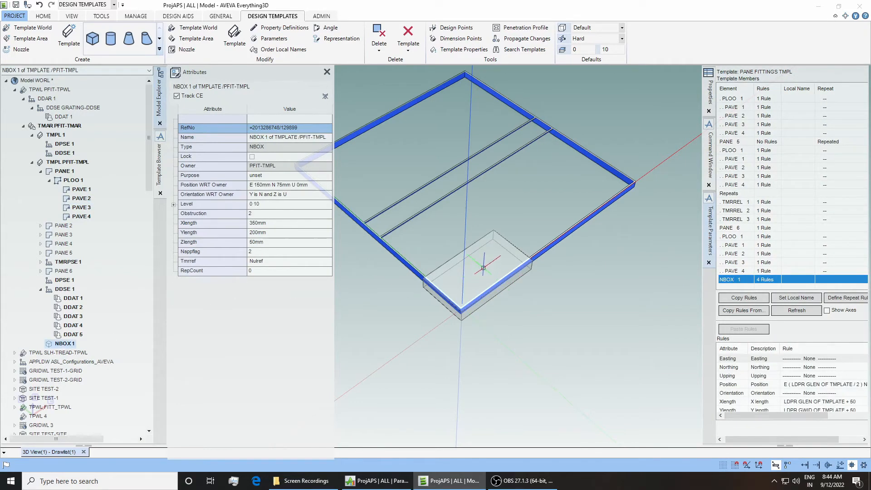
middle_drag(440, 234, 447, 292)
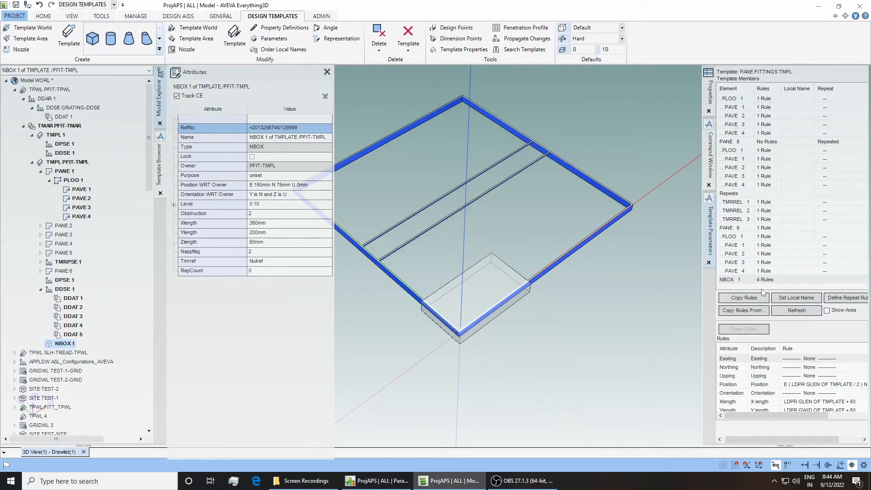
scroll(798, 389, down, 1)
double_click(799, 369)
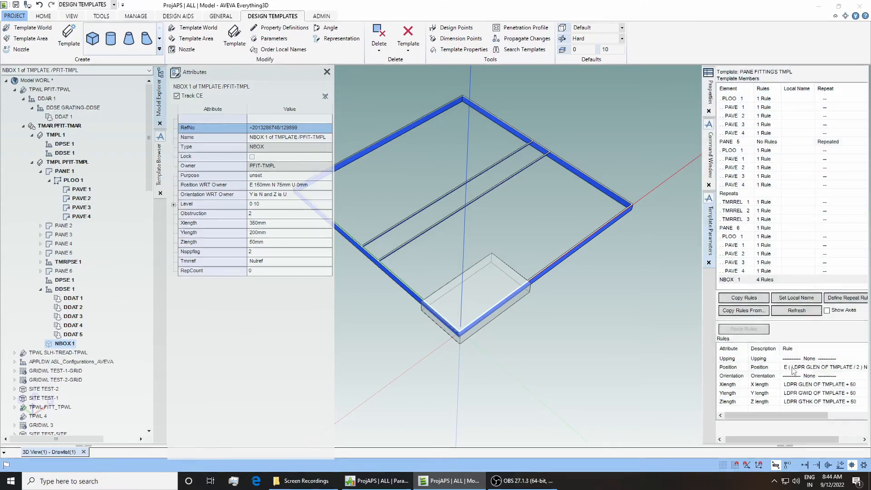
click(115, 35)
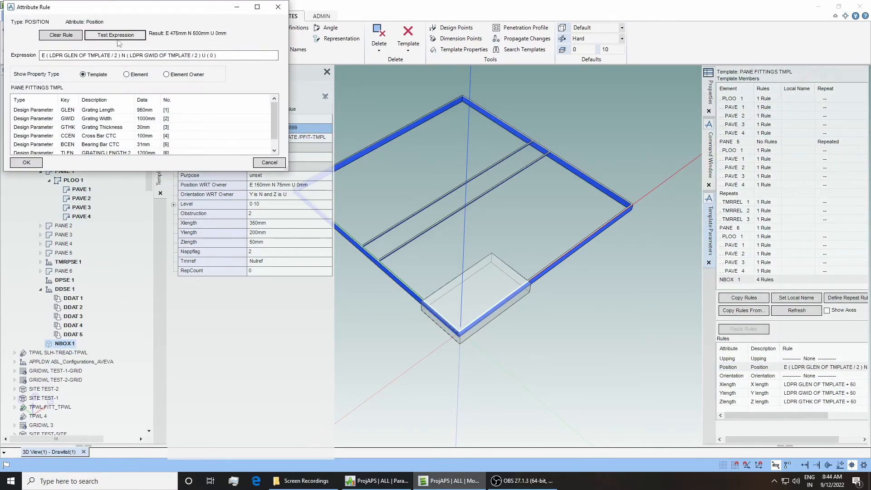
drag(192, 12, 595, 112)
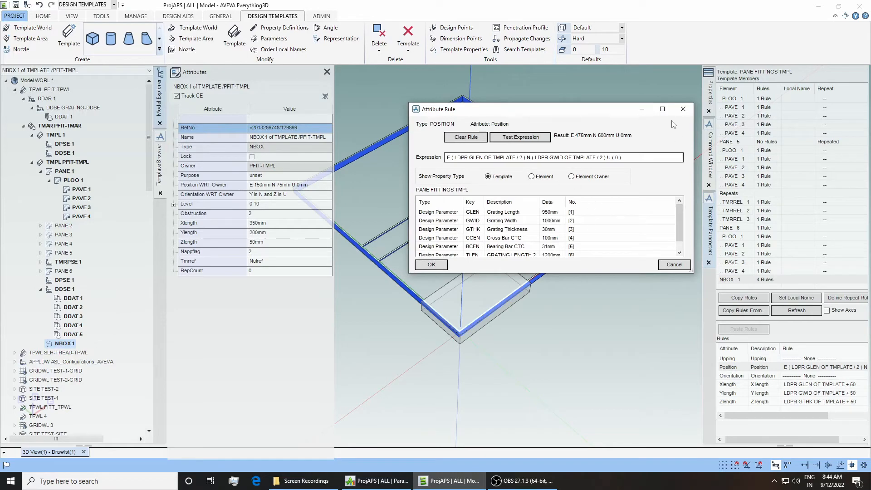
click(687, 114)
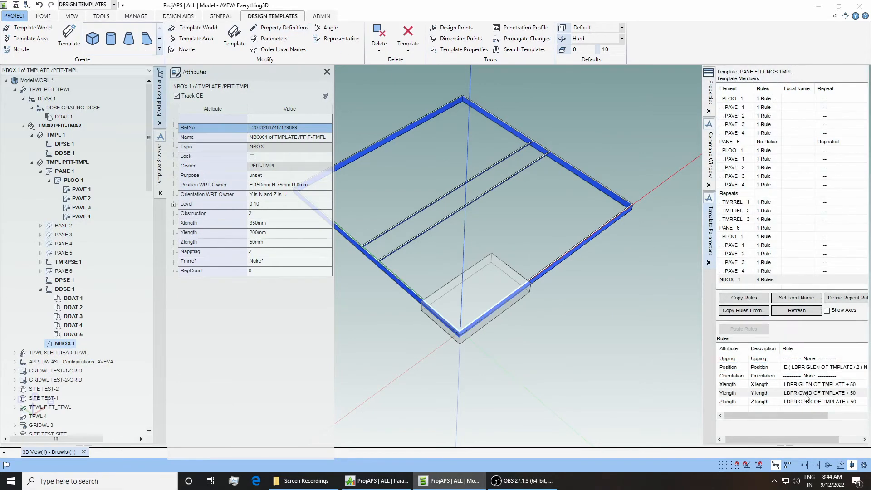
Step: Inspect NBOX 1's Y length rule expression and close the rule unchanged
double_click(806, 394)
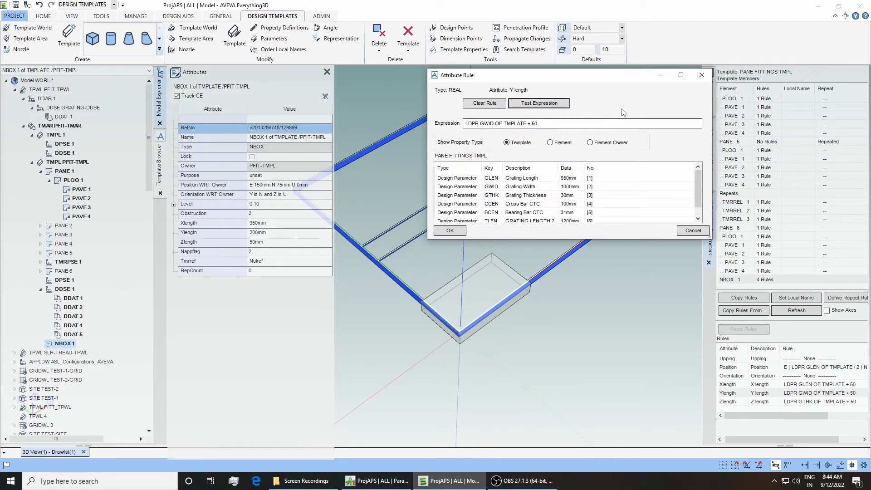
click(702, 75)
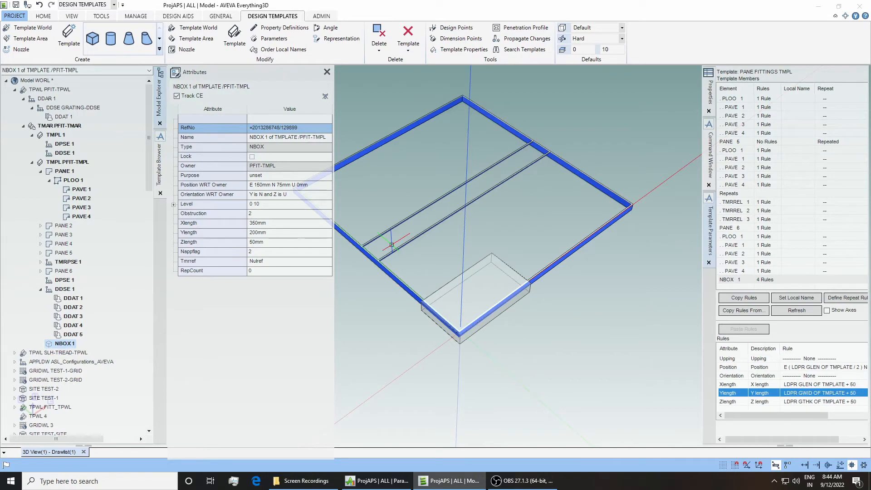
scroll(770, 223, up, 6)
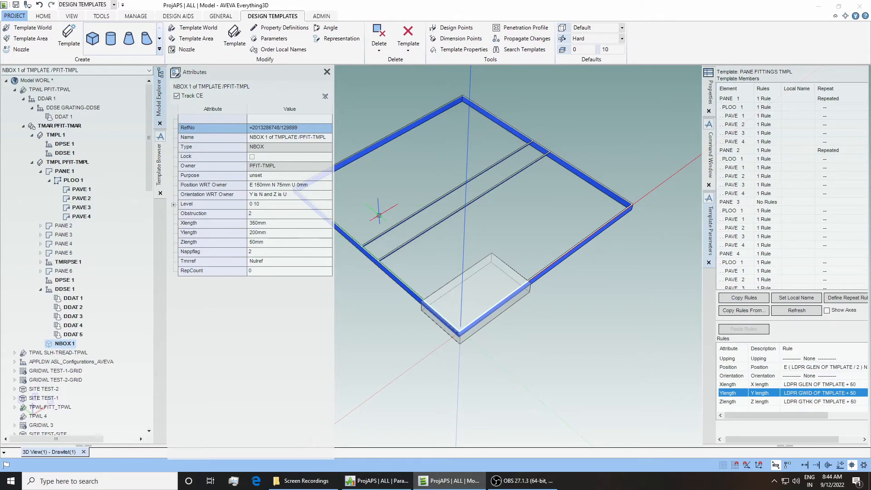
middle_drag(389, 201, 435, 261)
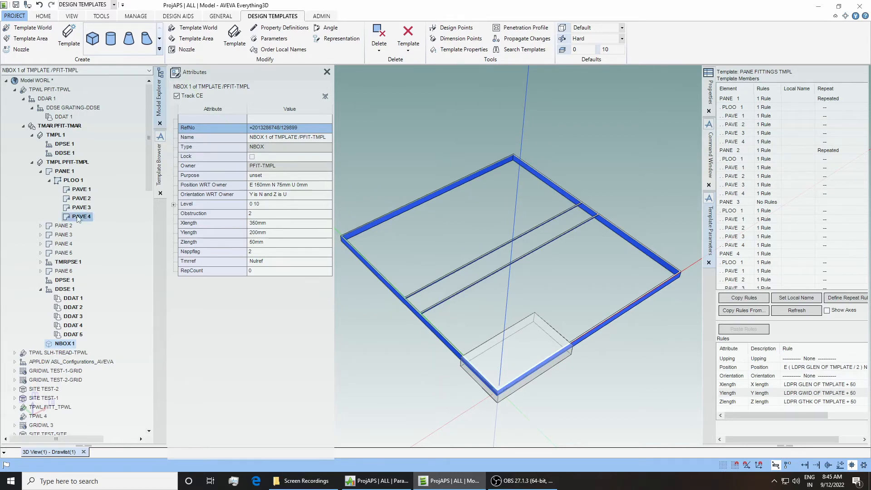
Step: Highlight PANE 1 and PANE 2 in turn to compare the two bars in the 3D view, closing the Attributes window
click(736, 99)
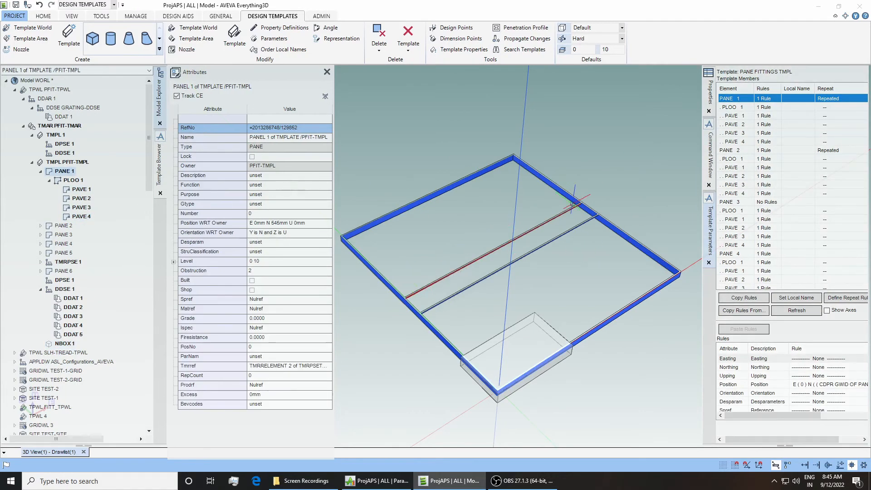
middle_drag(443, 284, 536, 299)
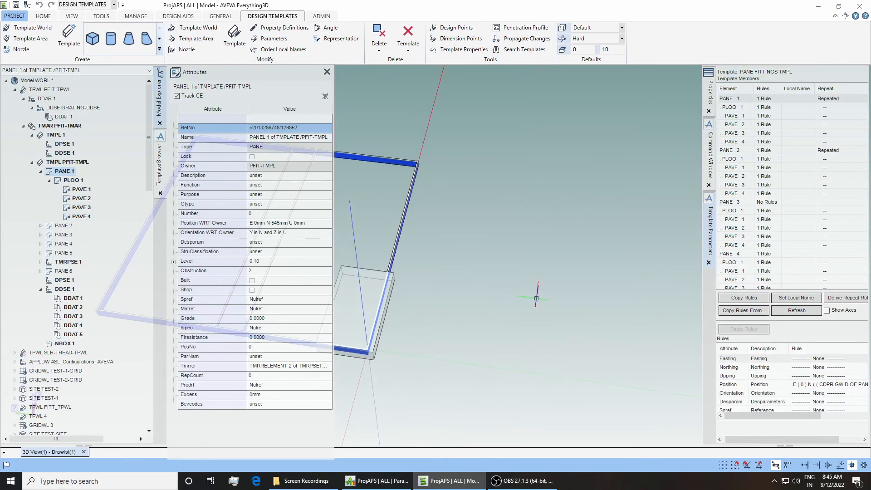
middle_drag(356, 242, 411, 199)
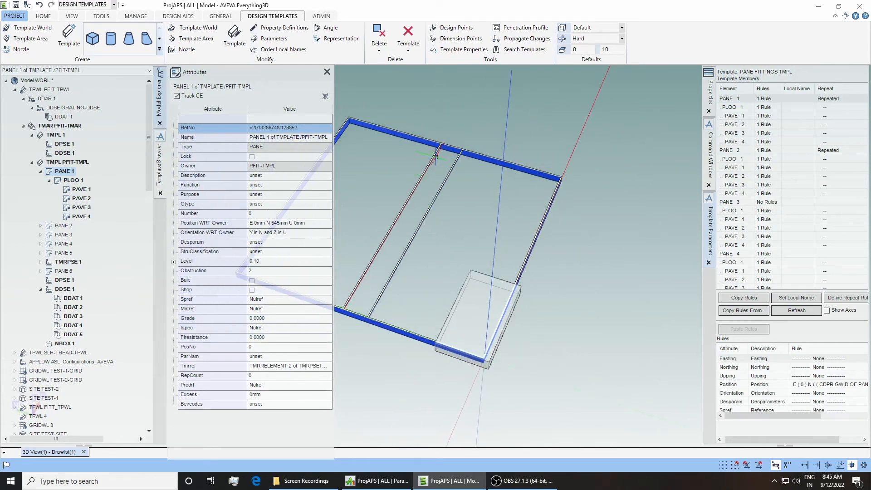
click(327, 71)
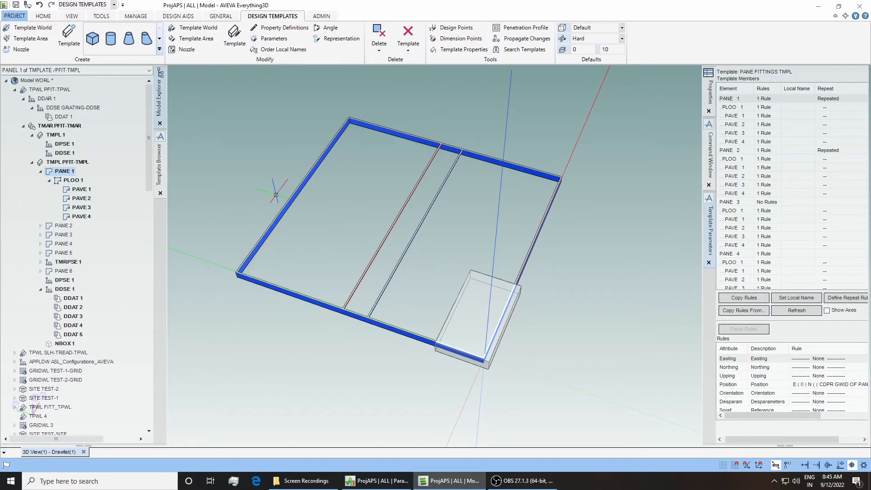
click(731, 153)
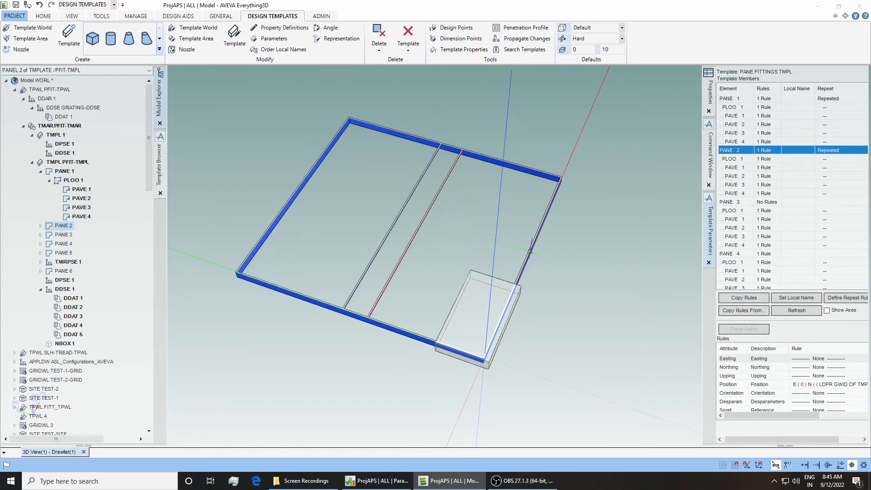
Step: Open PANE 1's repeat rule and examine the NINT function at the start of its number-of-repeats expression
click(738, 99)
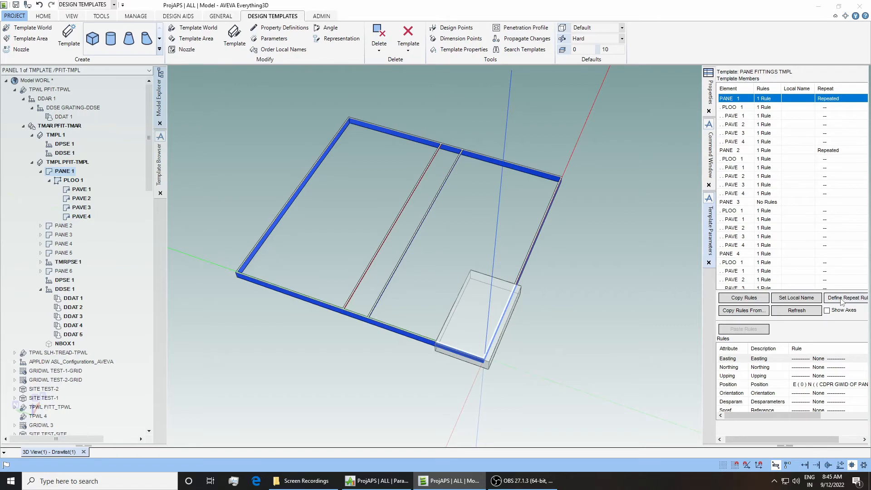
click(842, 298)
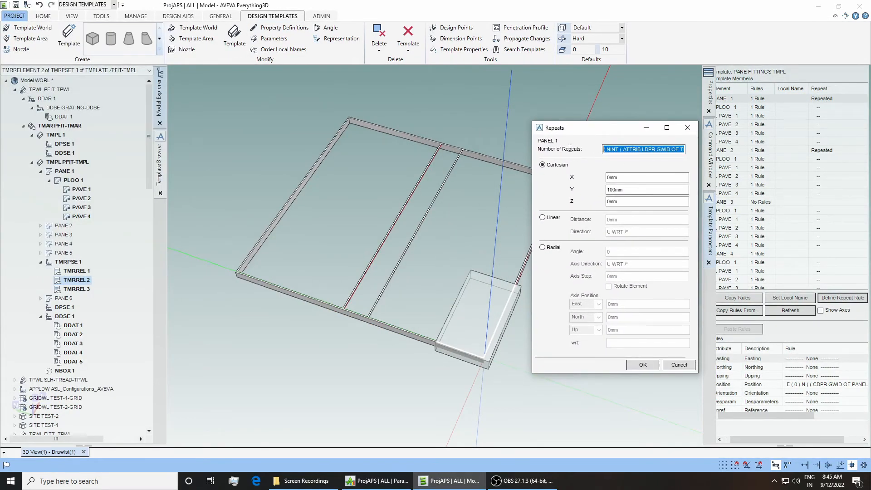
drag(618, 150, 651, 155)
drag(621, 151, 604, 152)
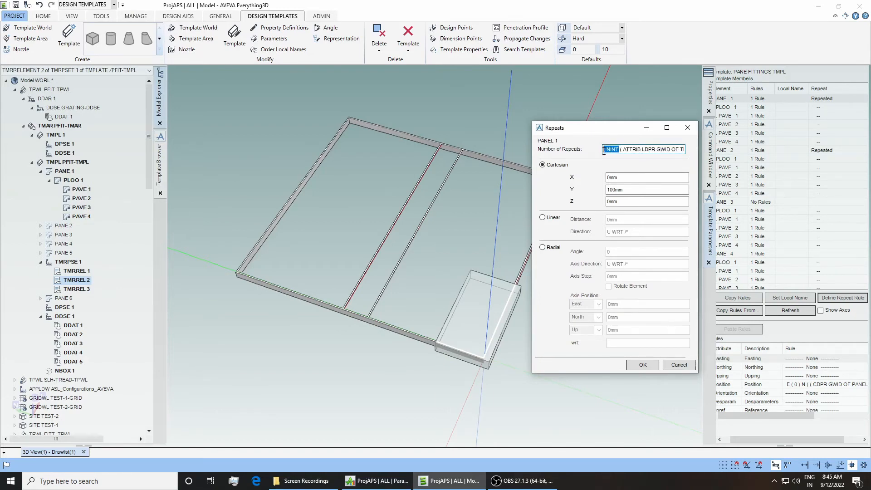
double_click(609, 152)
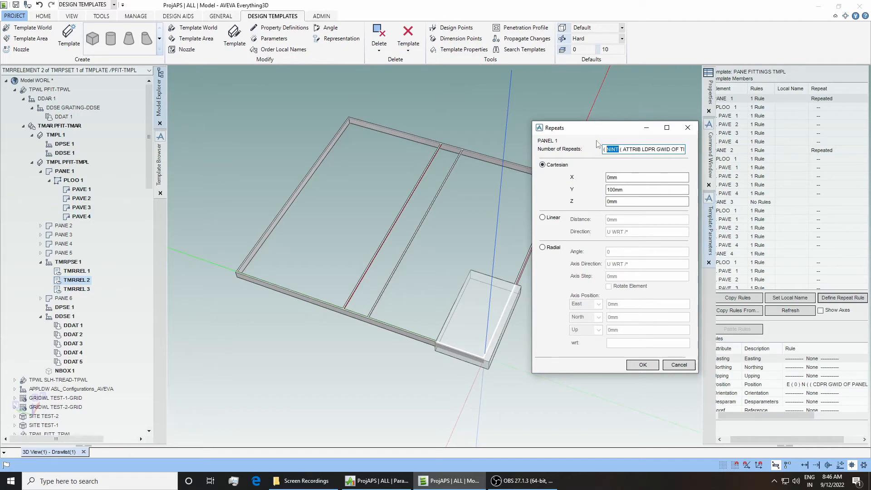
drag(602, 132, 578, 111)
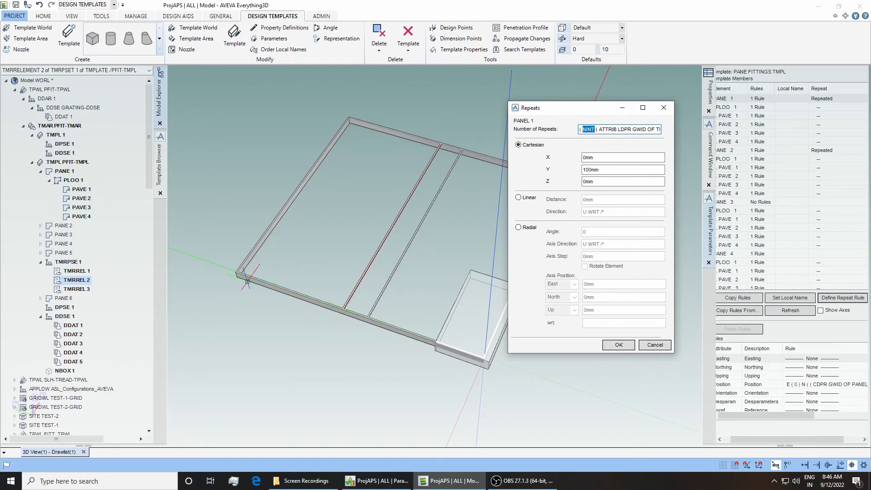
Step: Read through the rest of PANE 1's number-of-repeats expression, from GWID divided by 2 to LDPR CCEN OF TMPLATE
click(626, 129)
key(Right)
key(Right)
key(Right)
text(2)
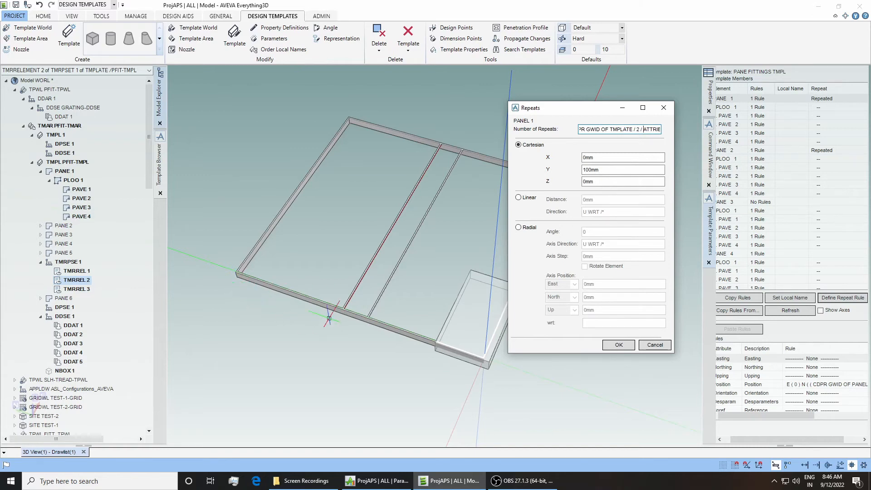
key(Right)
key(Right)
key(Right)
key(Right)
key(Right)
key(Right)
key(Right)
key(Right)
key(Right)
key(Right)
key(Right)
key(Right)
key(Right)
key(Right)
key(Right)
key(Right)
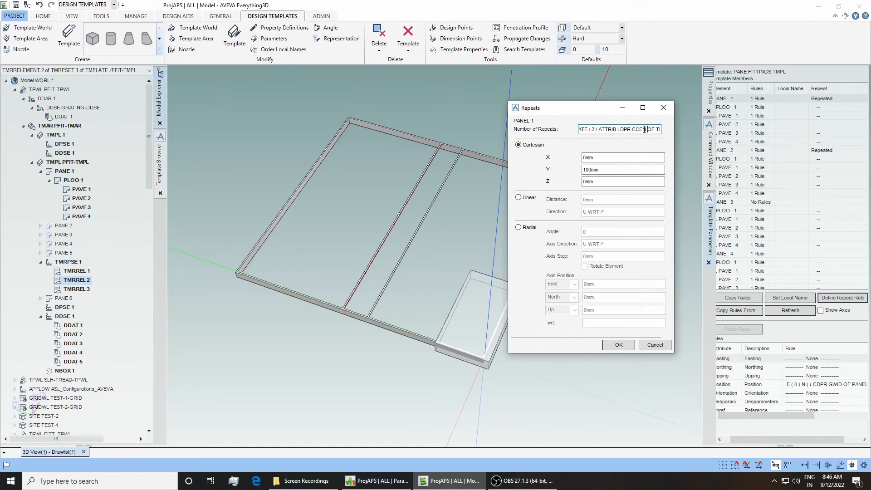
key(Right)
key(Right)
key(Right)
key(Right)
key(Right)
key(Right)
key(Right)
key(Right)
key(Right)
key(Right)
Step: Open the template's property definitions to check the GWID and CCEN defaults against the repeat expression, and close them
click(261, 30)
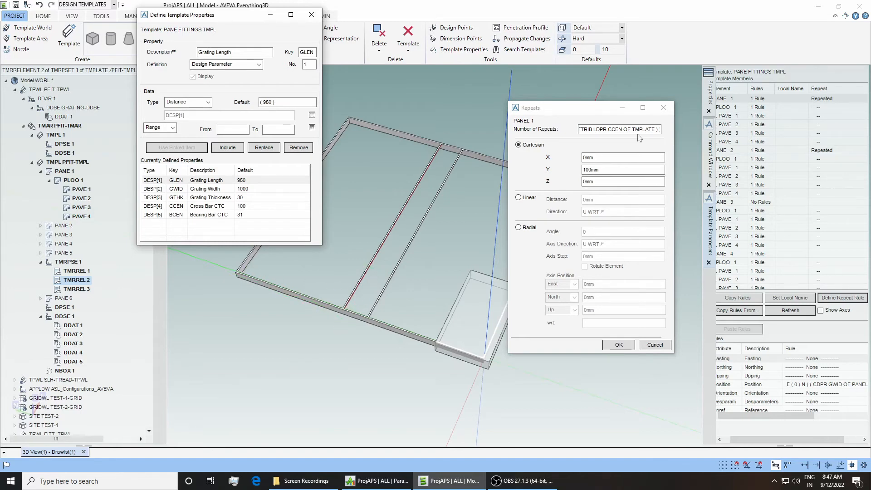
drag(627, 130, 584, 132)
double_click(584, 131)
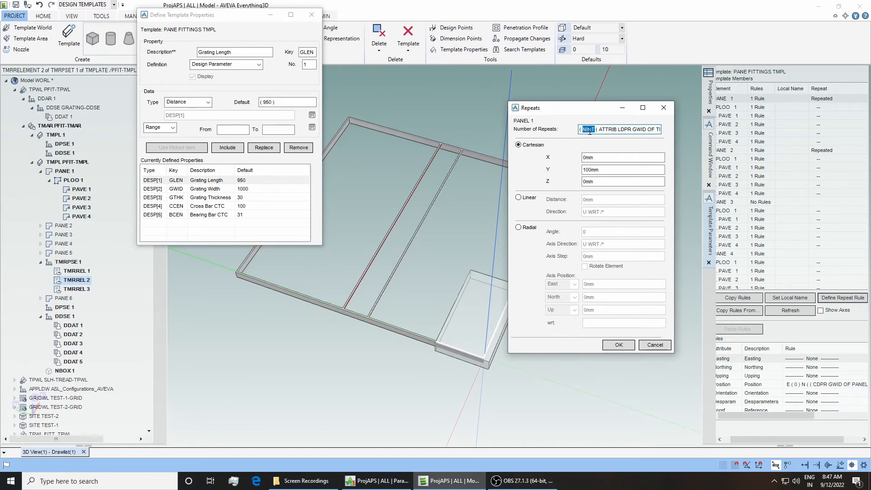
click(312, 14)
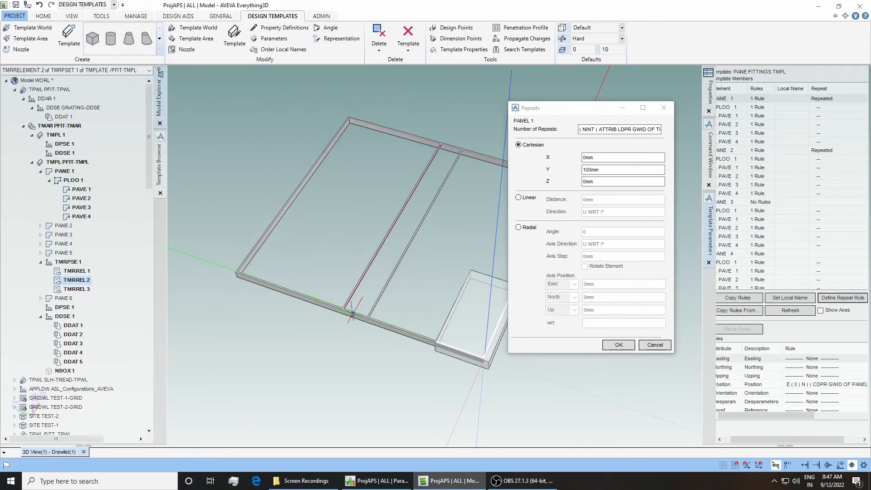
Step: Show PANE 1's axes, review its Cartesian repeat offset of 100 mm in Y, and accept the repeat definition
click(821, 311)
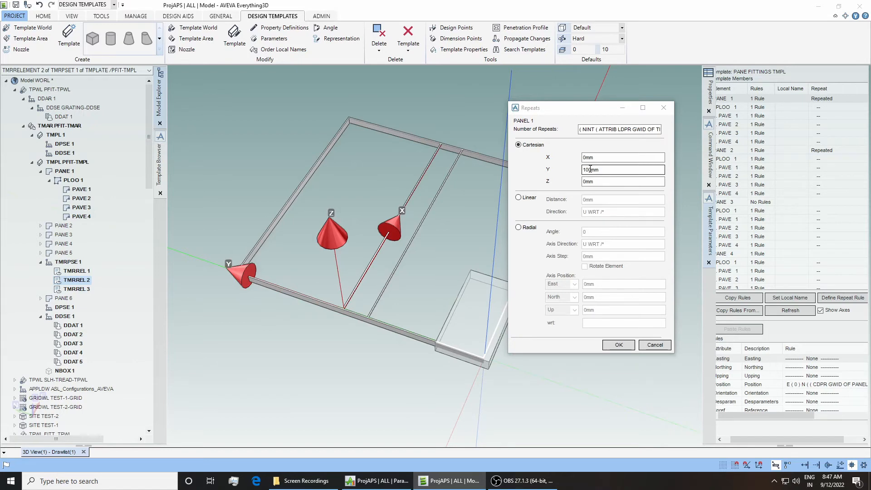
drag(613, 130, 551, 130)
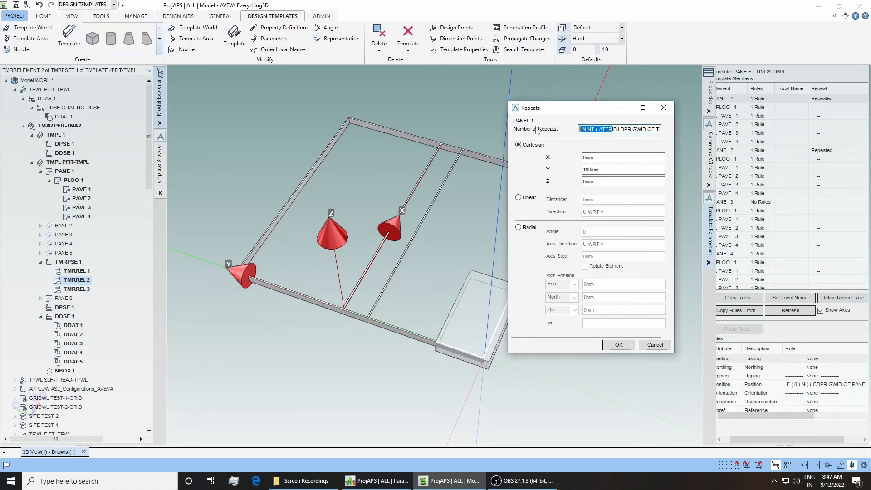
click(634, 129)
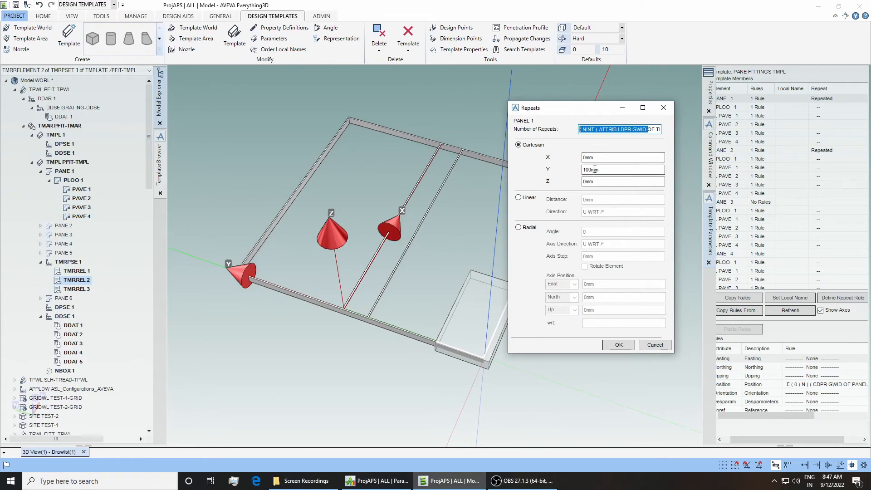
click(573, 168)
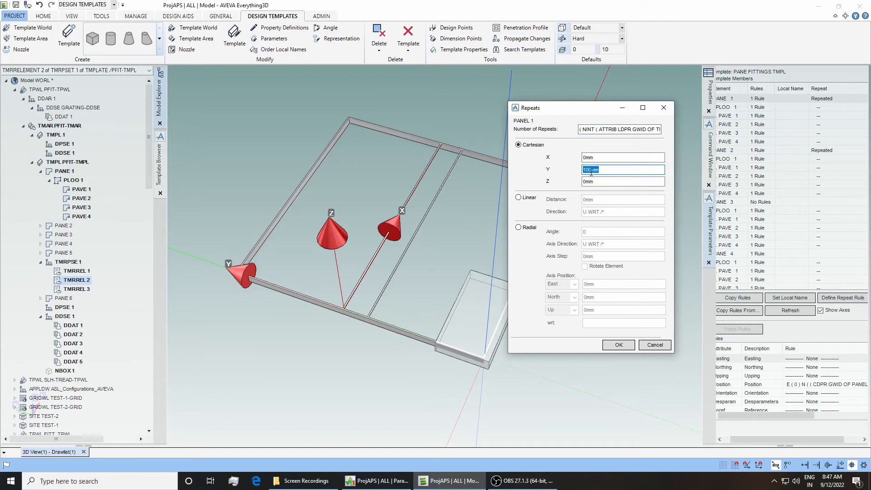
click(619, 345)
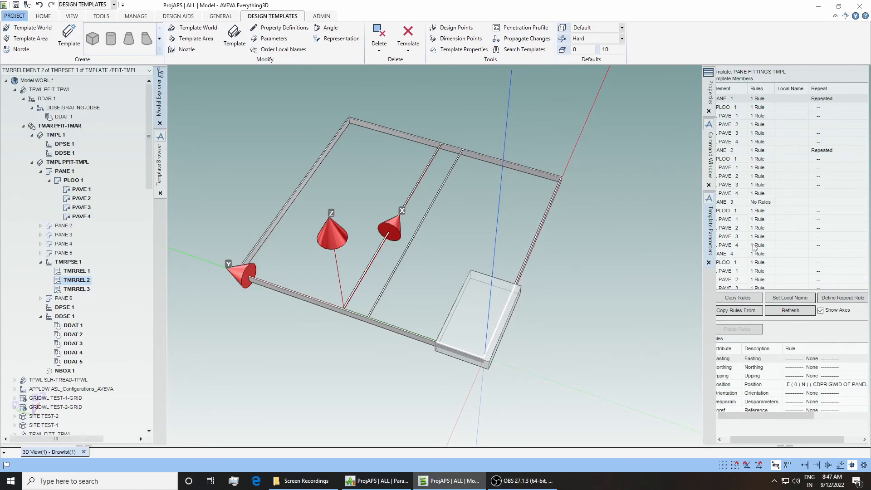
Step: Select TMRREL 1 in the template's repeats, examine its Deltanorth rule expression "- LDPR CCEN OF TMPLATE", and close the rule unchanged
click(745, 255)
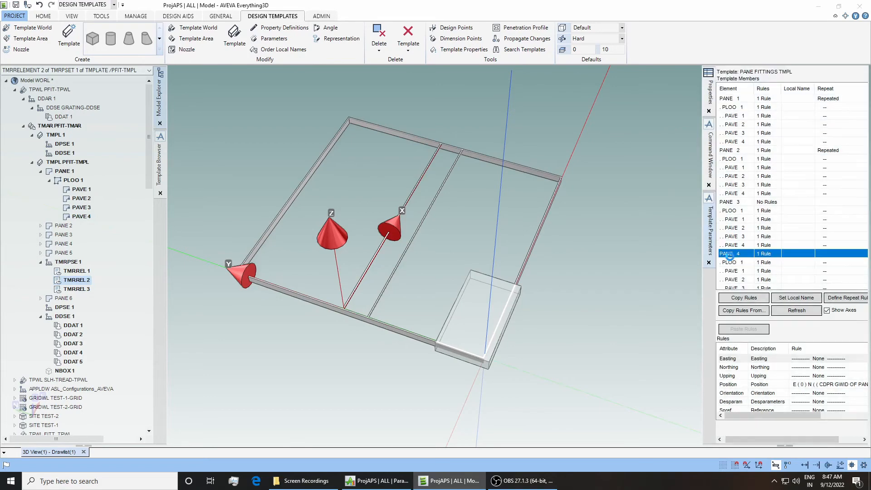
scroll(744, 250, down, 5)
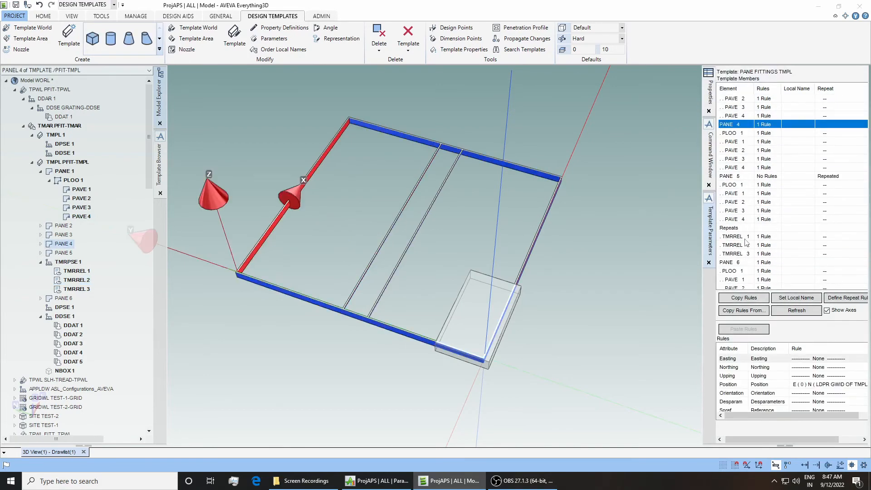
click(746, 237)
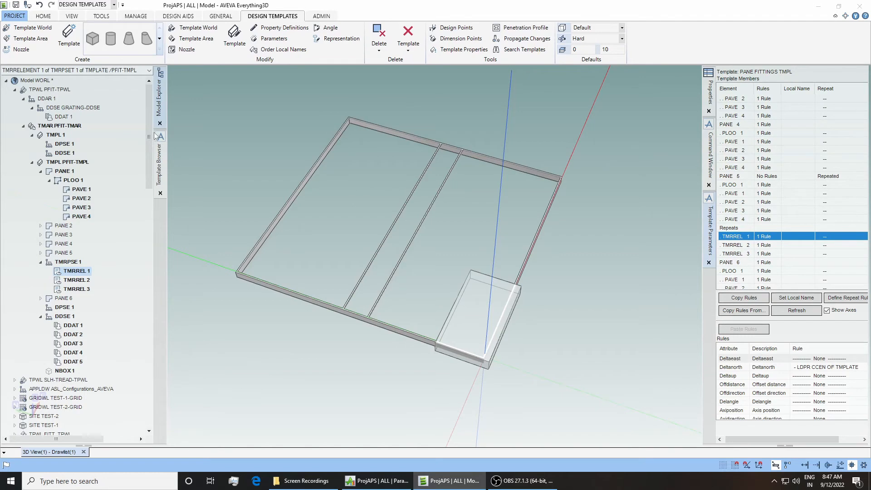
click(159, 107)
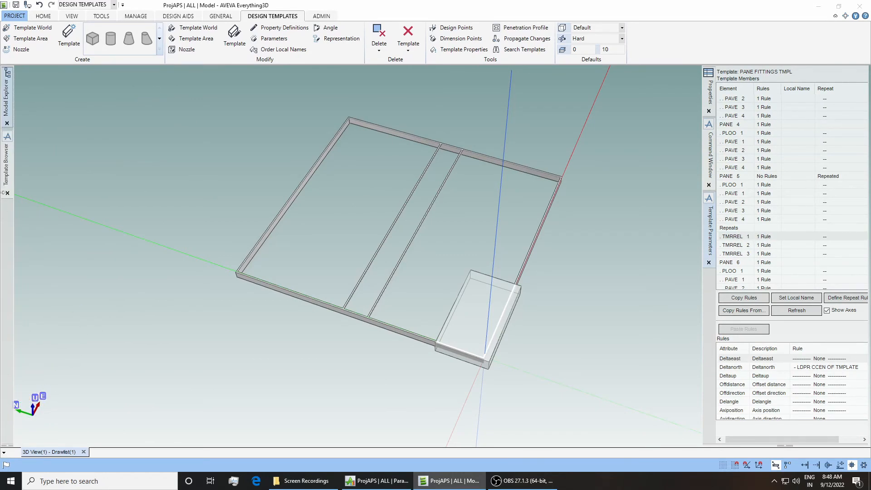
click(5, 109)
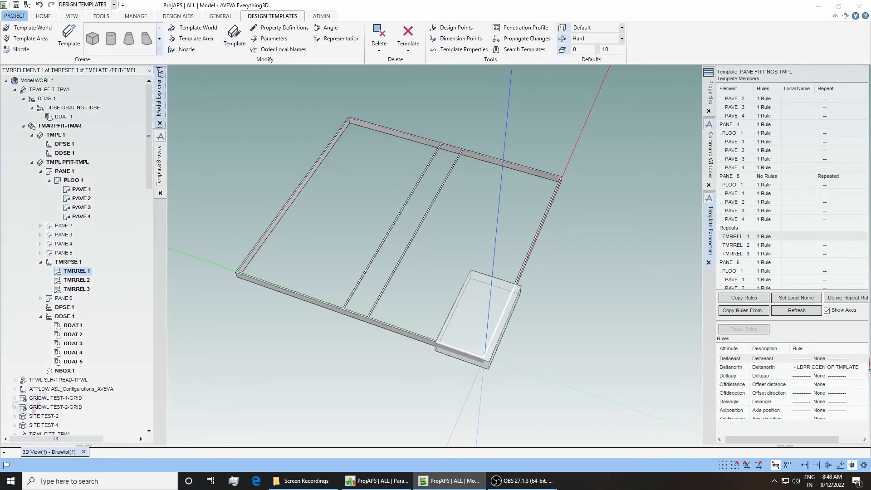
double_click(773, 371)
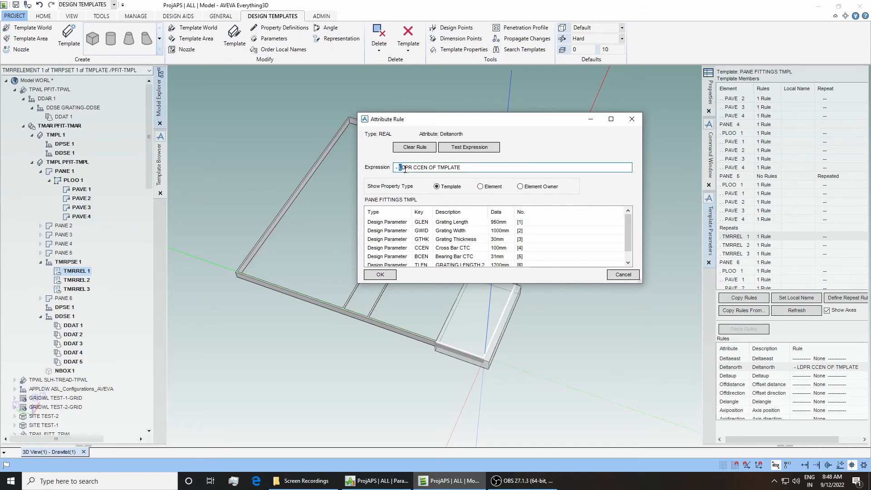
drag(400, 167, 466, 176)
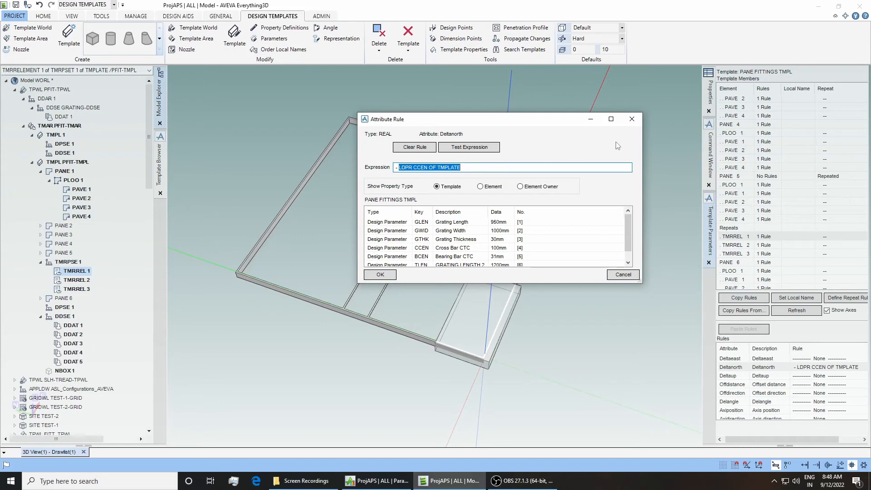
click(632, 119)
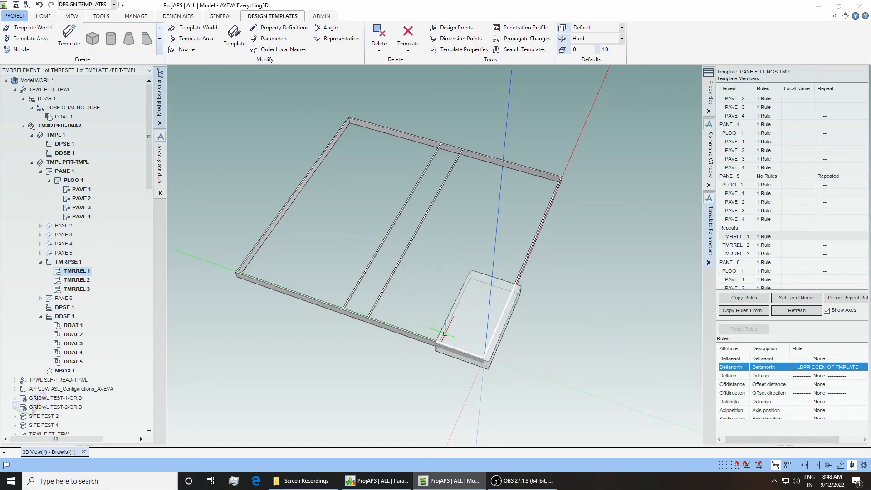
Step: Highlight PANE 1, PANE 2 and PANE 5 in turn and review the template members' rules and repeats
middle_drag(446, 332, 477, 341)
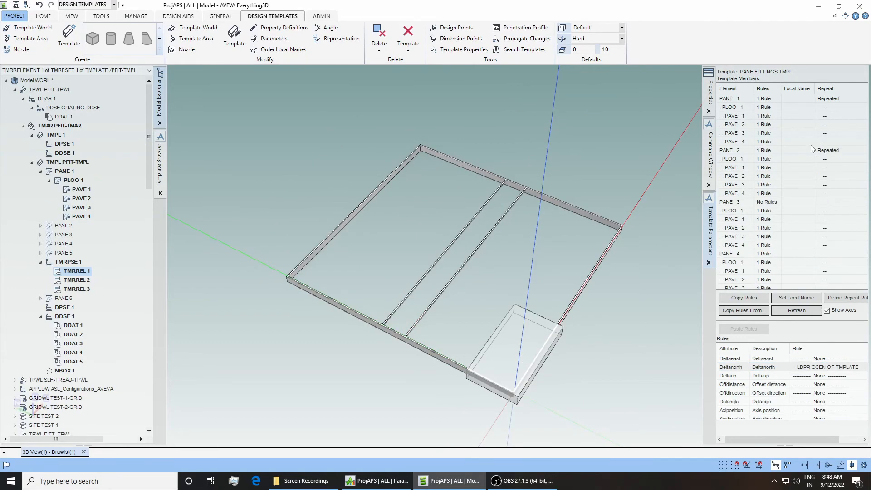
click(745, 98)
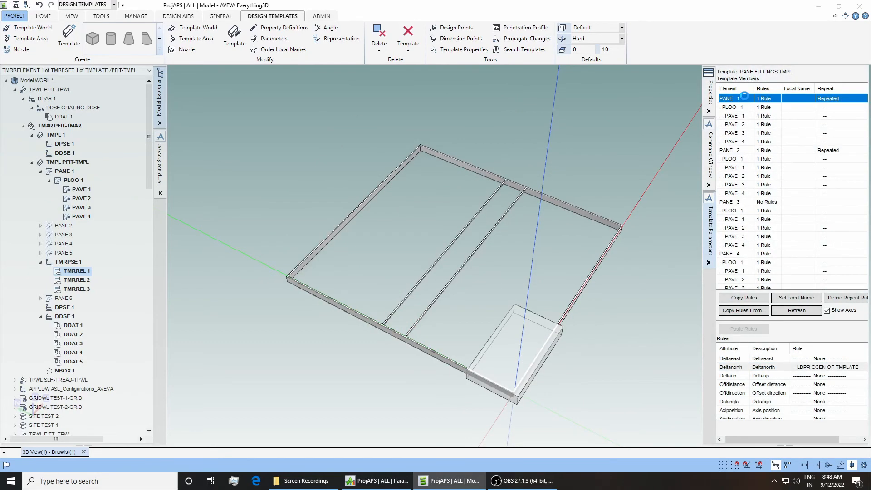
click(732, 153)
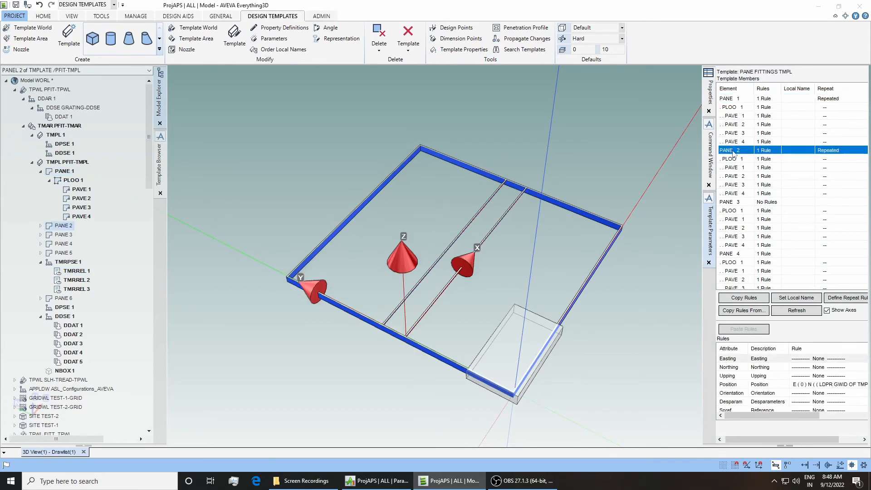
scroll(742, 201, down, 2)
click(728, 254)
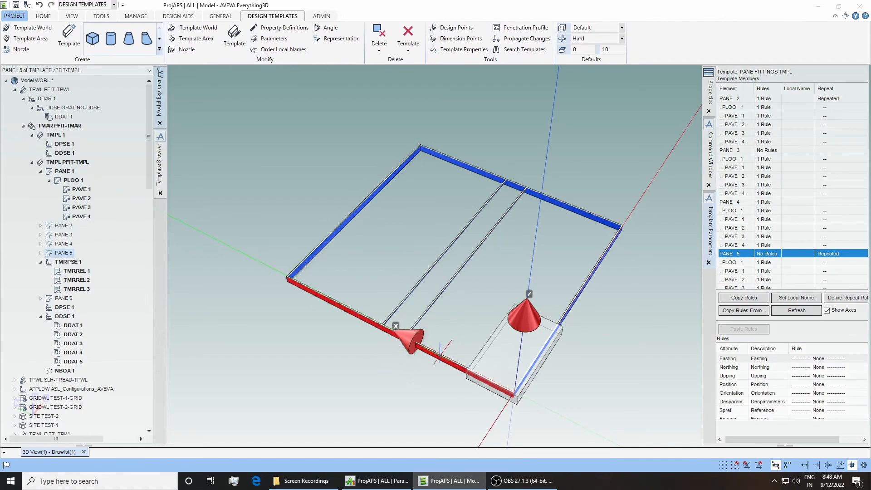
scroll(778, 263, down, 3)
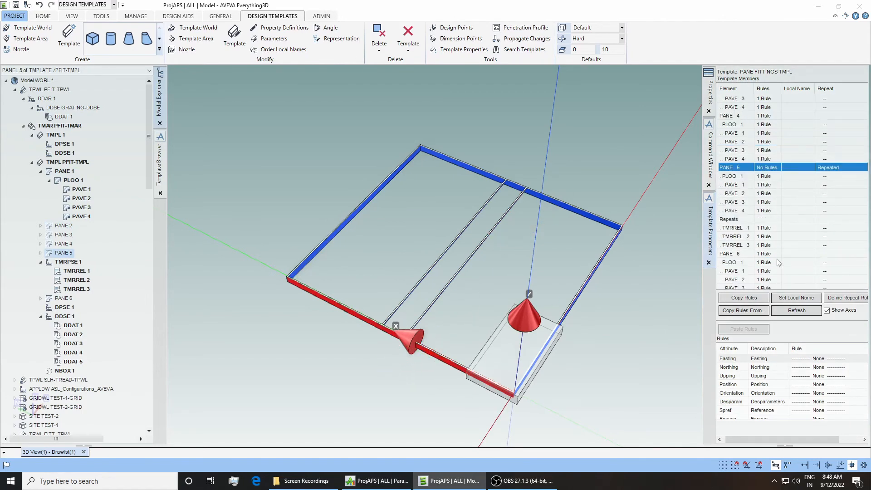
scroll(779, 263, up, 5)
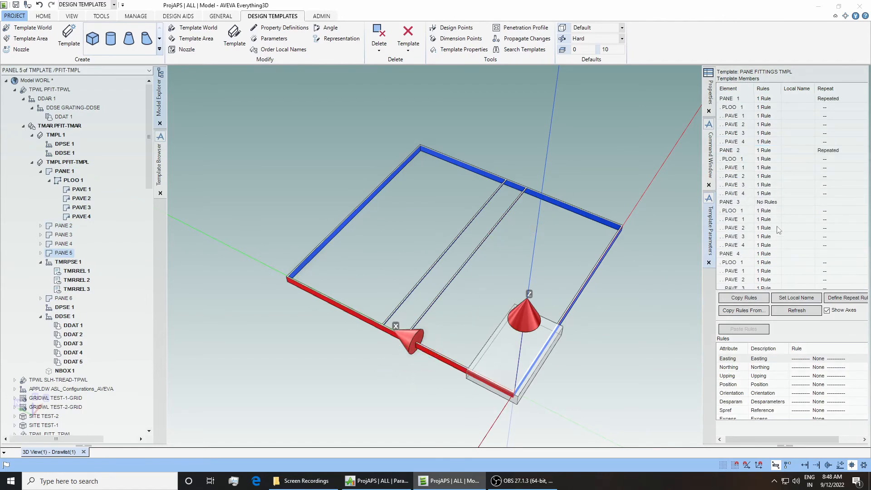
scroll(778, 230, down, 4)
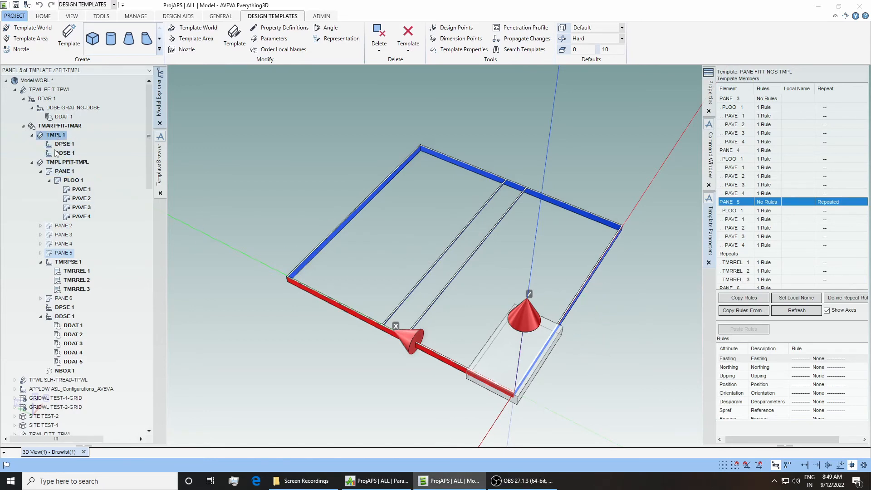
Step: Open the attributes of the PFIT-TMPL template to check its name
click(64, 163)
right_click(64, 166)
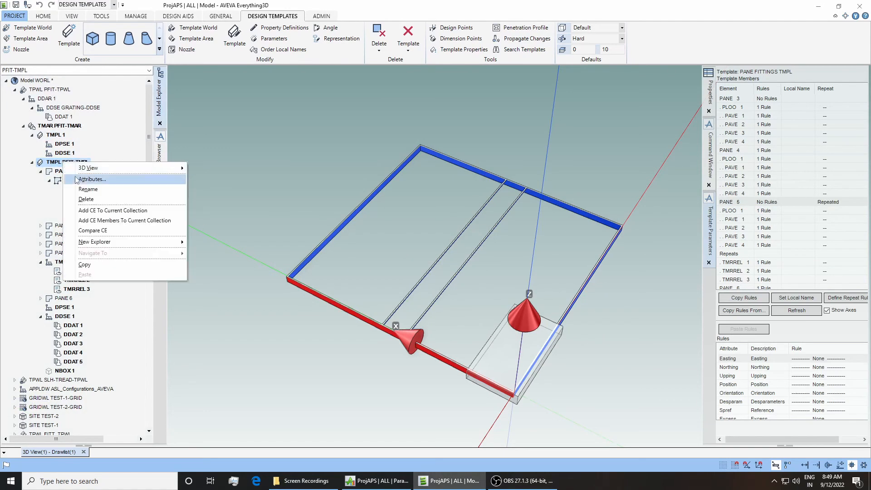
click(77, 180)
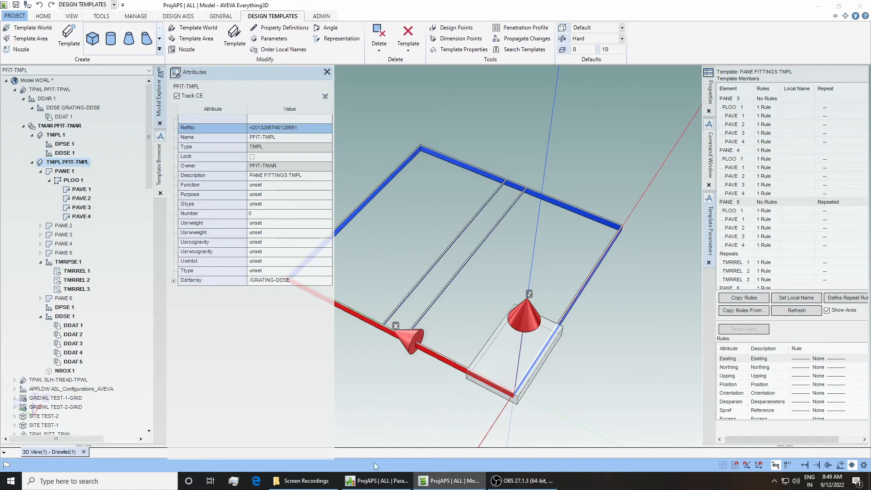
Step: Switch to AVEVA Catalogue and view SPCO 1 under SPEC SS-DeckHatches, in SS-AllDeckHatches, SS-RWT
click(376, 480)
click(32, 117)
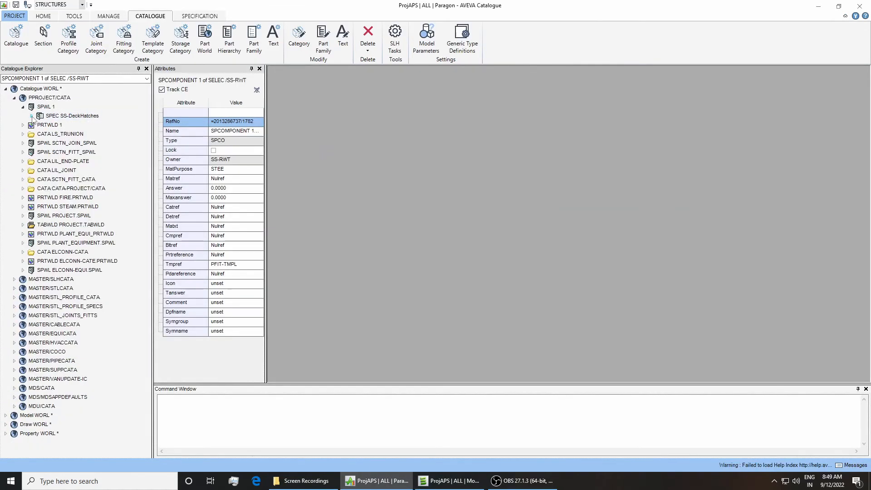
click(32, 116)
click(57, 117)
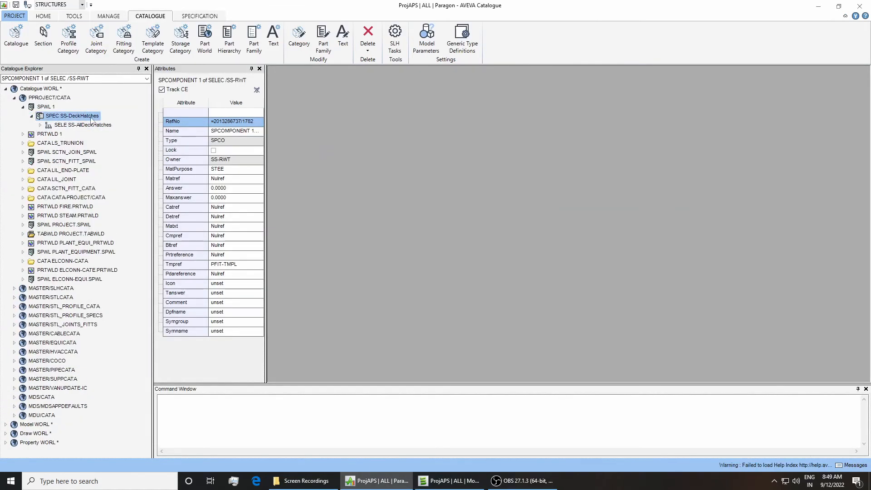
click(40, 125)
click(51, 125)
click(48, 134)
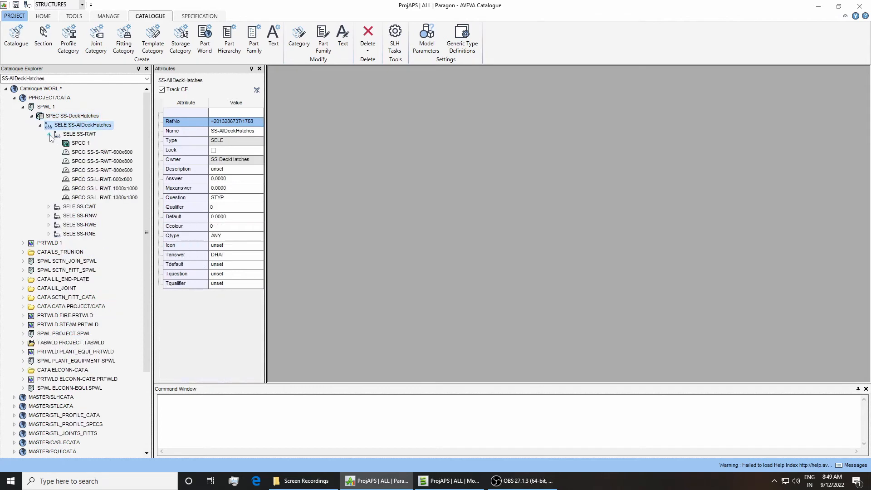
click(75, 134)
click(80, 143)
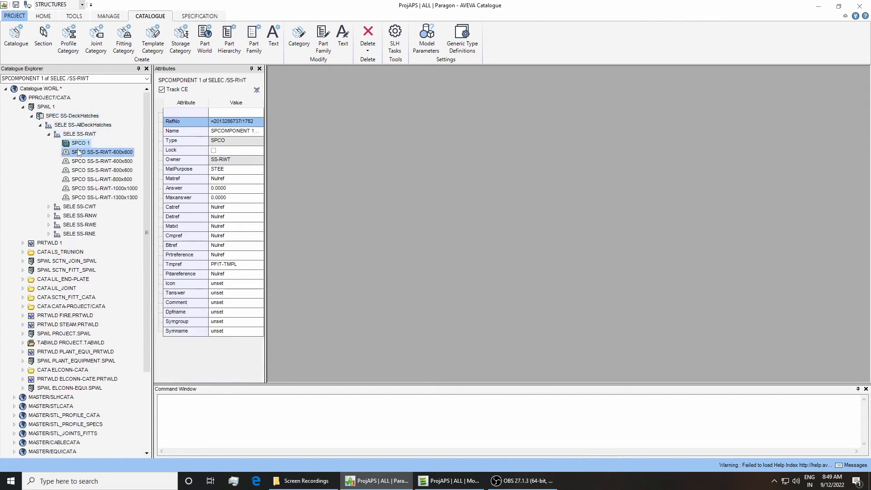
Step: Compare the Catref of SPCO SS-S-RWT-600x600 with the Tmpref of SPCO 1, checking it against the PFIT-TMPL attributes in AVEVA Everything3D
click(82, 153)
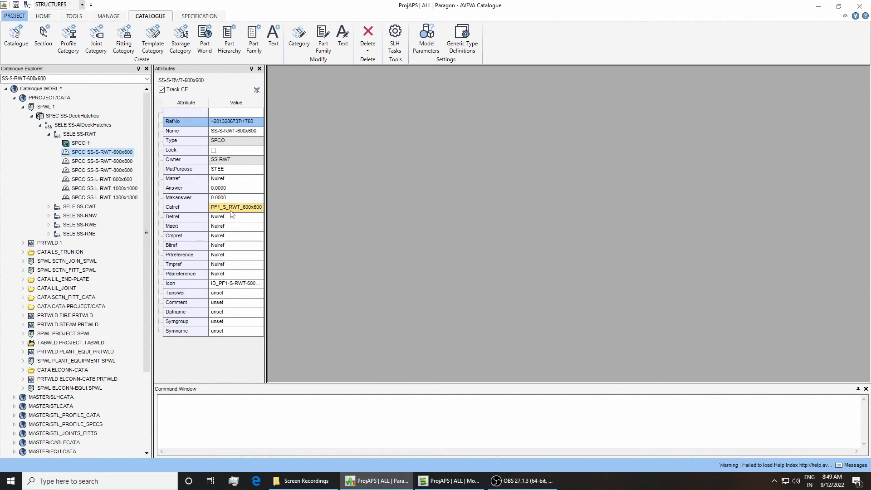
click(86, 144)
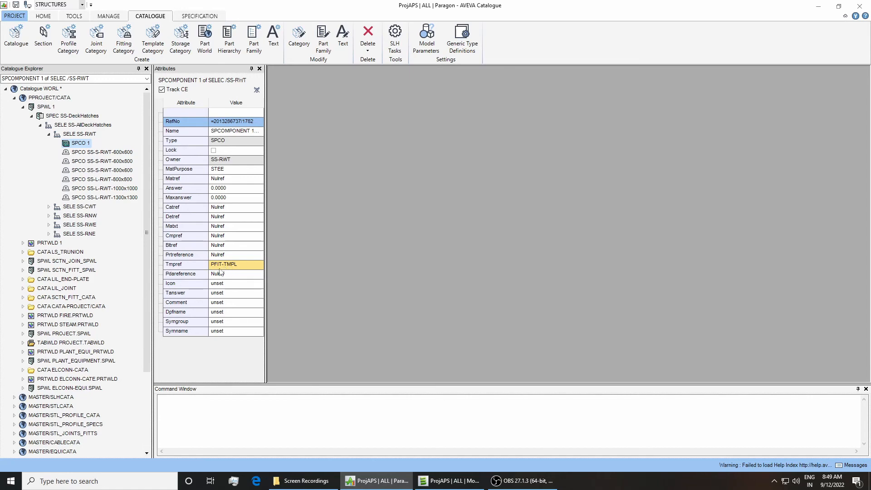
click(462, 485)
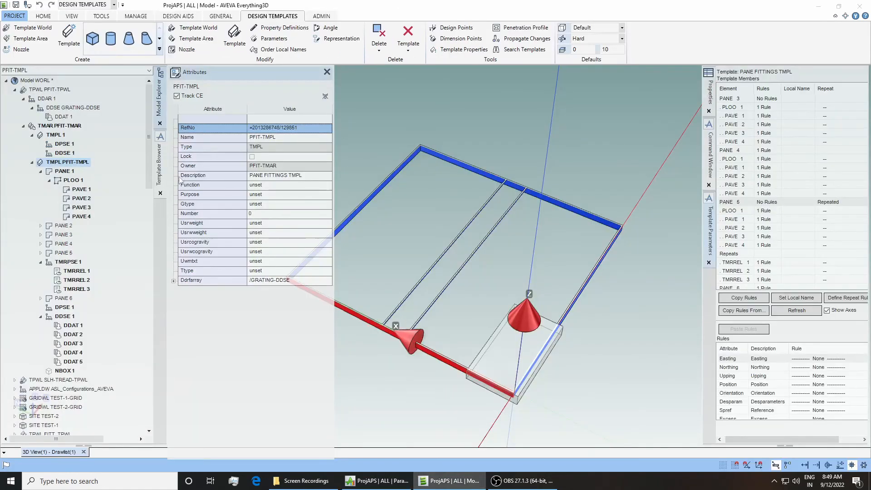
click(377, 481)
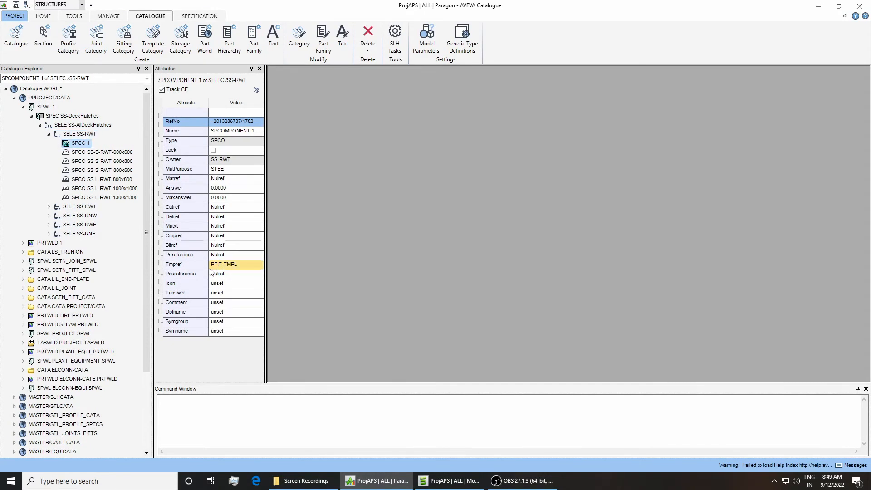
click(449, 480)
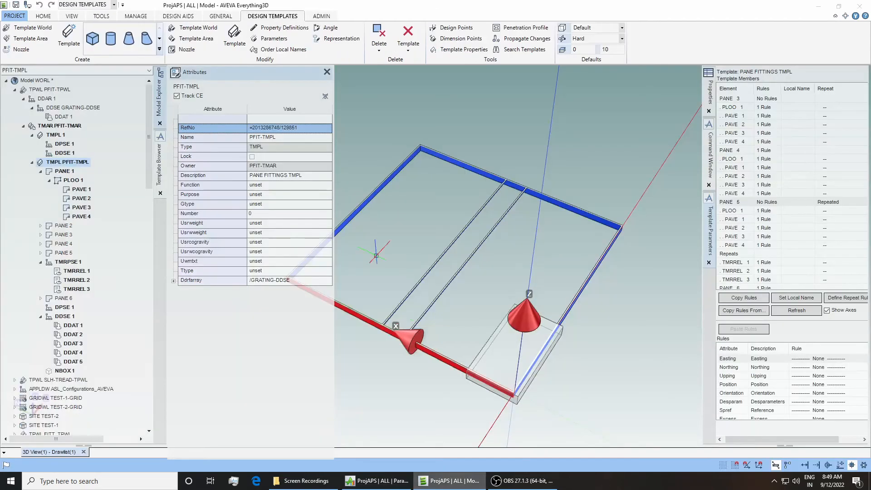
Step: Save the work and switch to the Structures discipline, closing the template's attributes and parameters
click(16, 5)
click(417, 253)
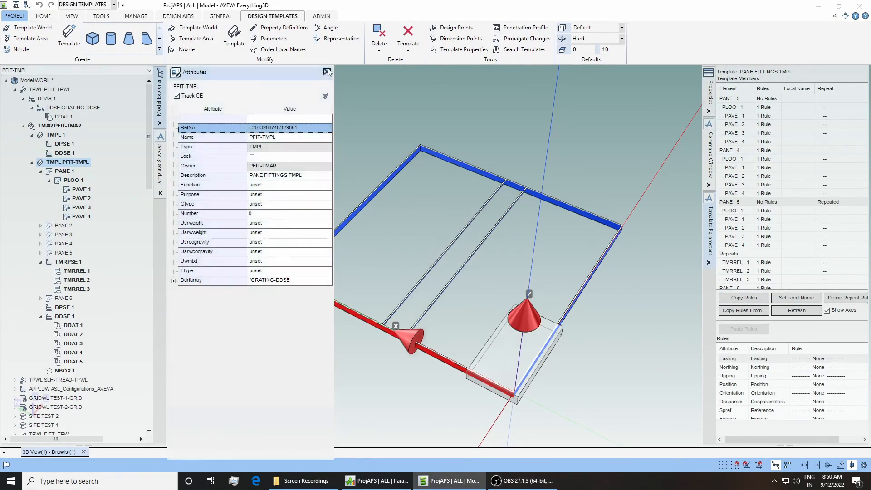
click(327, 72)
click(114, 5)
click(77, 65)
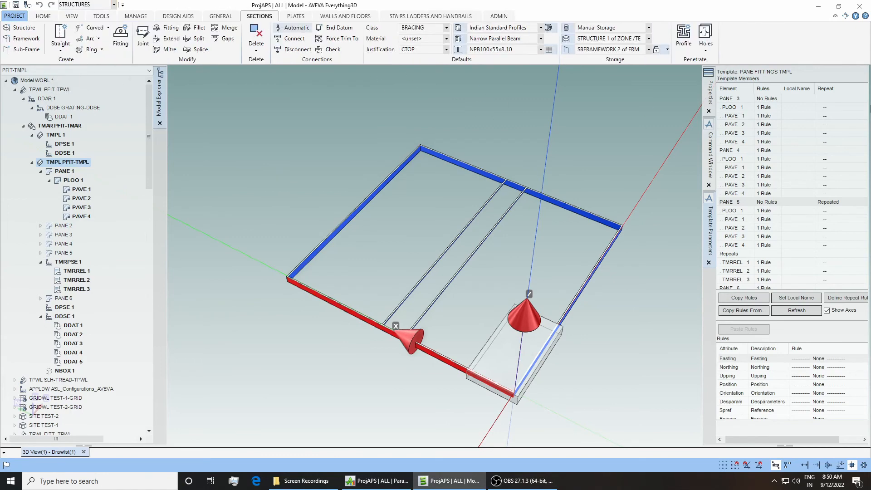
click(710, 260)
Step: Remove the PFIT-TPWL template world from the 3D view and collapse its tree branch
click(44, 90)
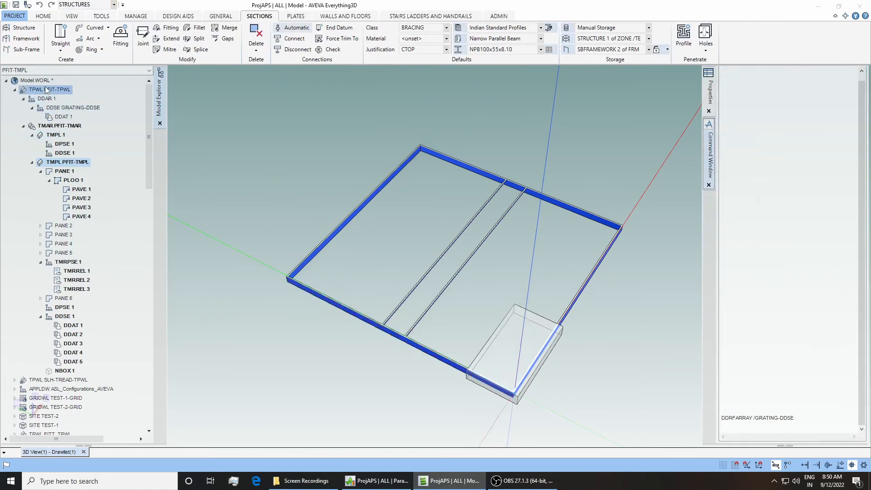
right_click(44, 95)
mouse_move(73, 98)
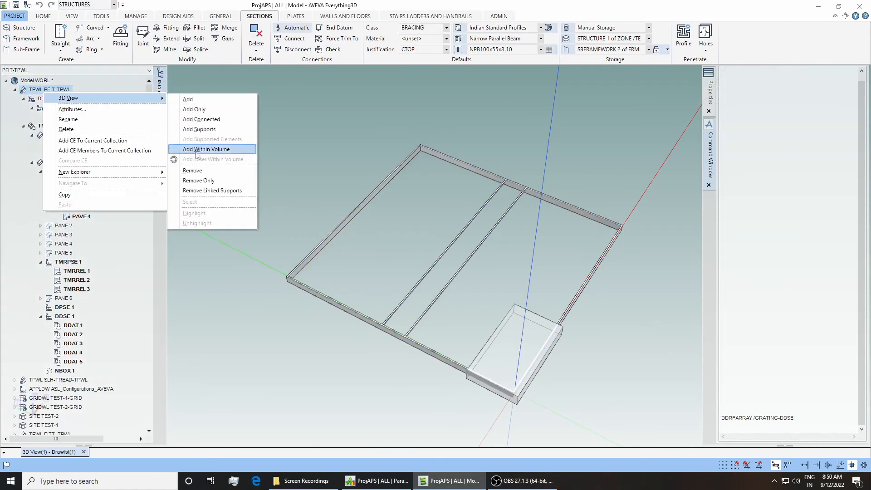
click(186, 170)
double_click(51, 90)
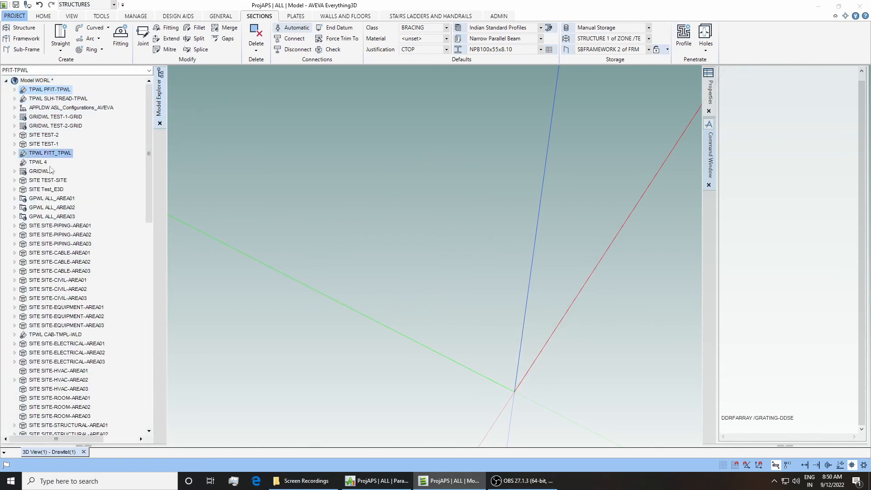
Step: Expand SITE TEST-2 through ZONE TEST-2-STRU, STRU 1, FRMW 1 and SBFR 2 to the members of PANE 1
double_click(44, 137)
double_click(57, 144)
double_click(55, 154)
double_click(65, 163)
double_click(72, 180)
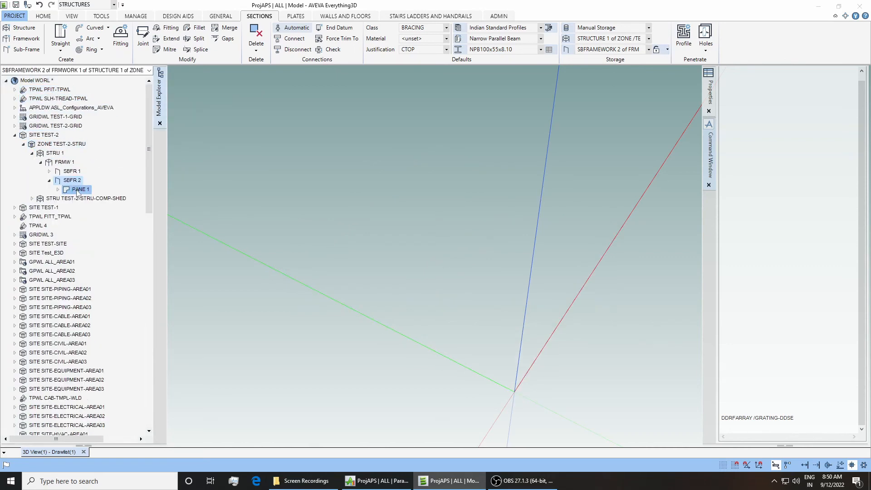
double_click(80, 189)
Step: Try to delete the panel fitting PFIT 1 from PANE 1 of SBFR 2
click(88, 207)
right_click(88, 206)
click(115, 242)
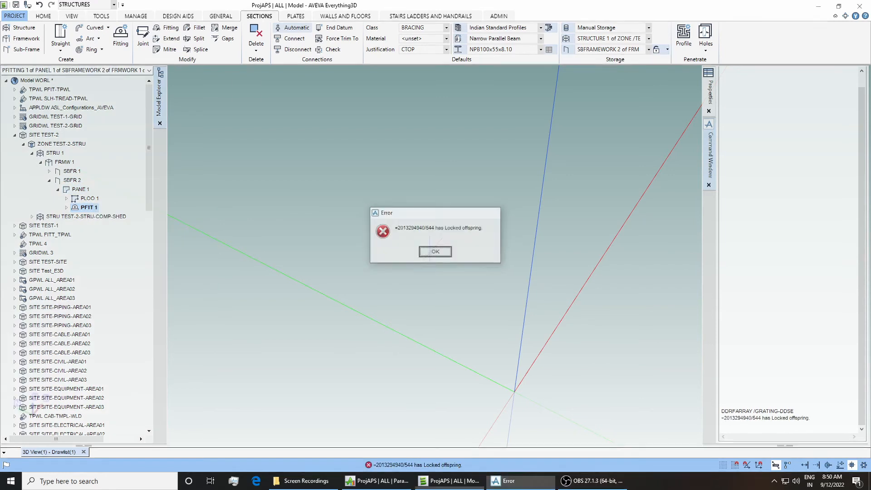
click(436, 251)
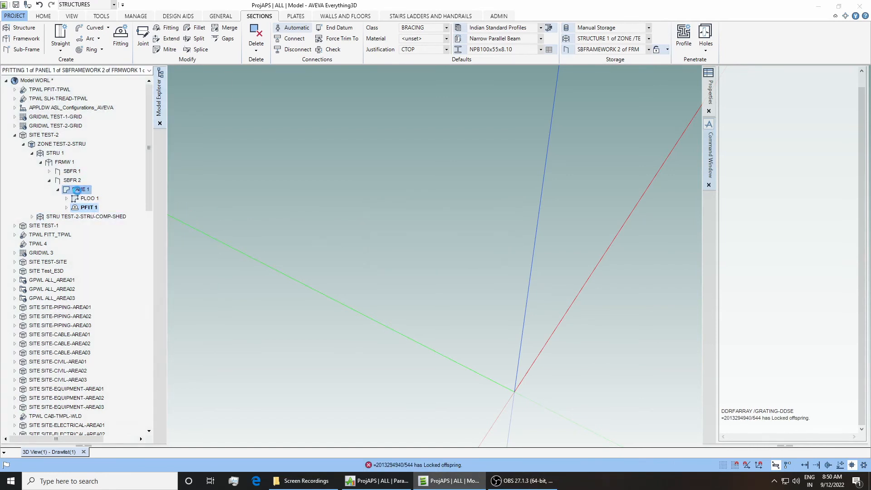
Step: Unlock PANE 1 and everything below it with the Unlock CE and below option
click(80, 190)
click(136, 16)
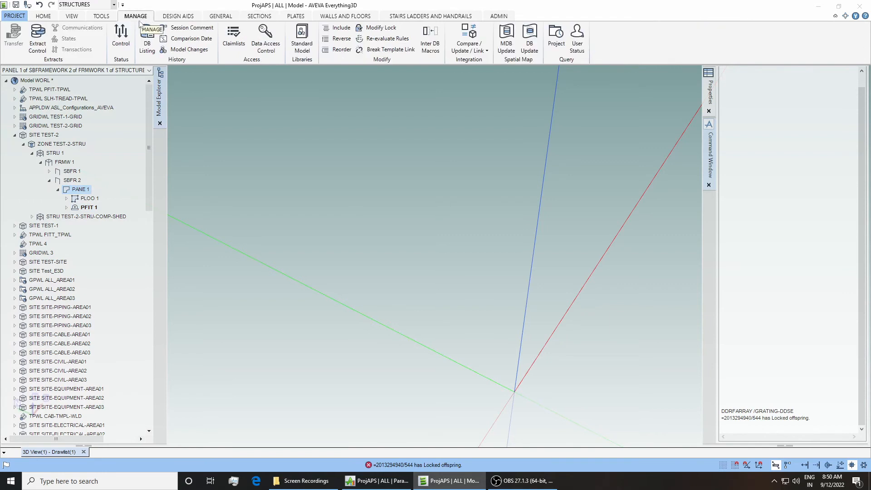
click(376, 28)
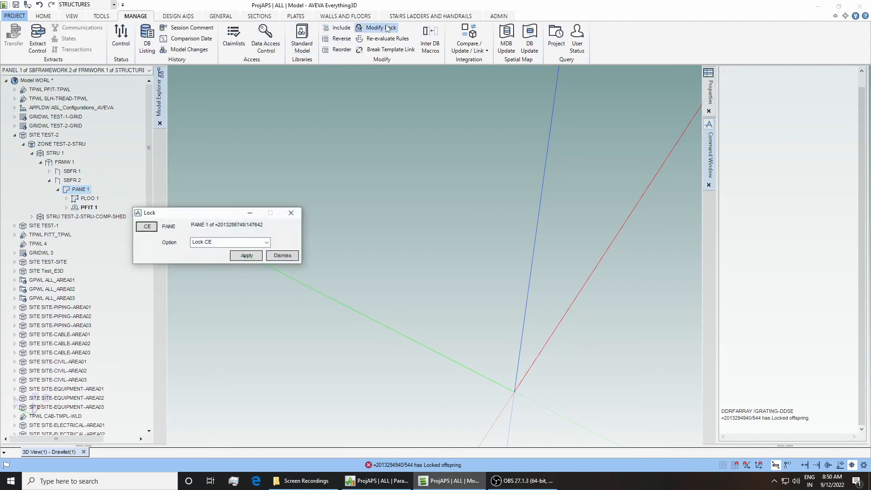
click(209, 242)
click(209, 271)
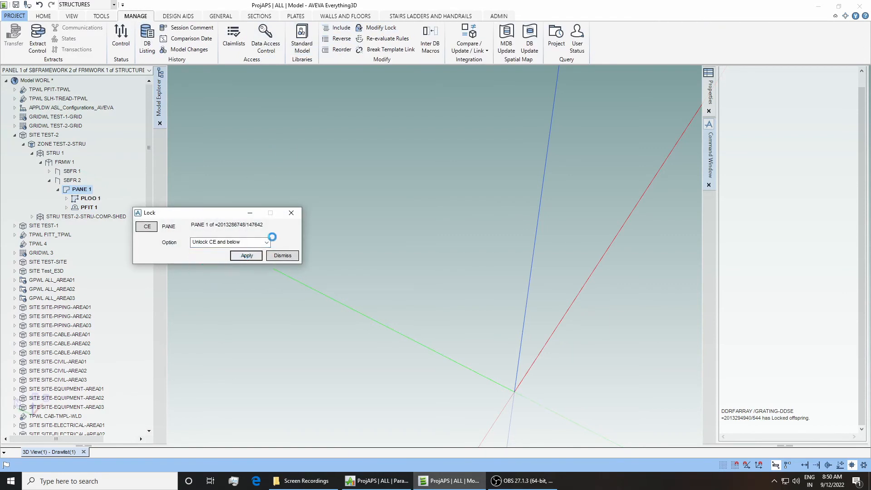
click(292, 213)
Step: Delete the panel fitting PFIT 1 from PANE 1 and confirm the deletion
click(89, 207)
right_click(89, 208)
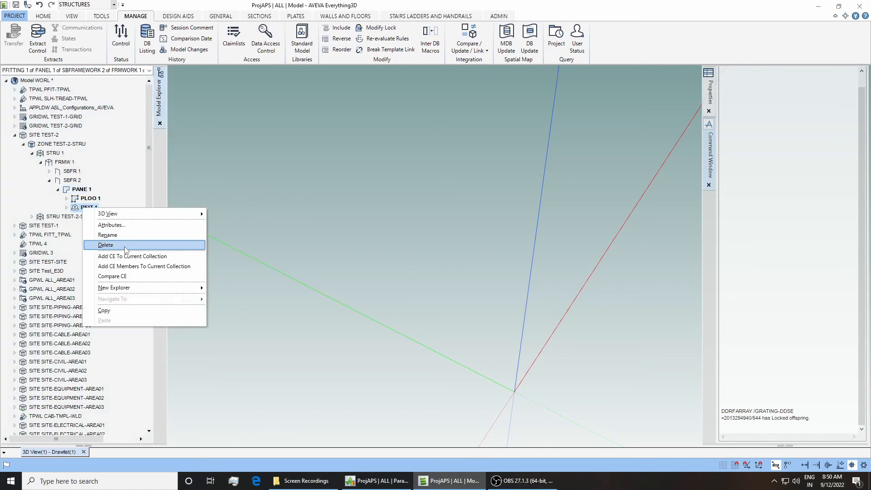
click(111, 246)
click(233, 266)
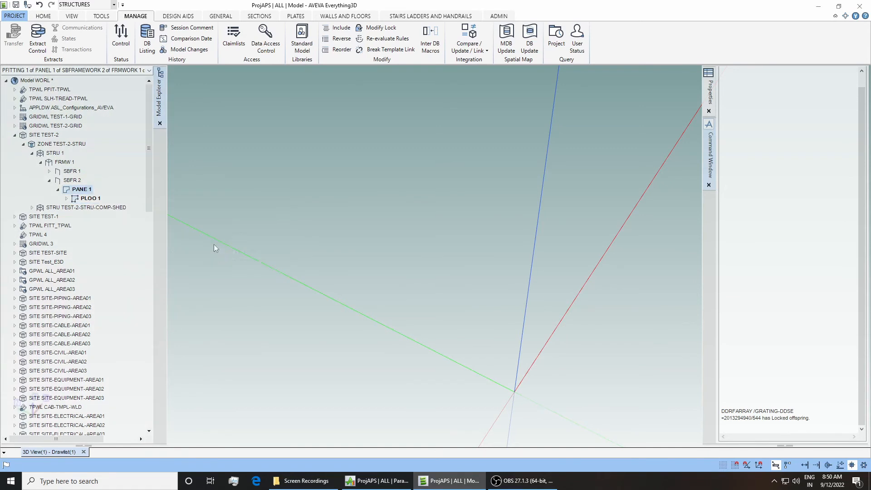
Step: Add PANE 1 of SBFR 2 to the 3D view
right_click(80, 192)
mouse_move(102, 192)
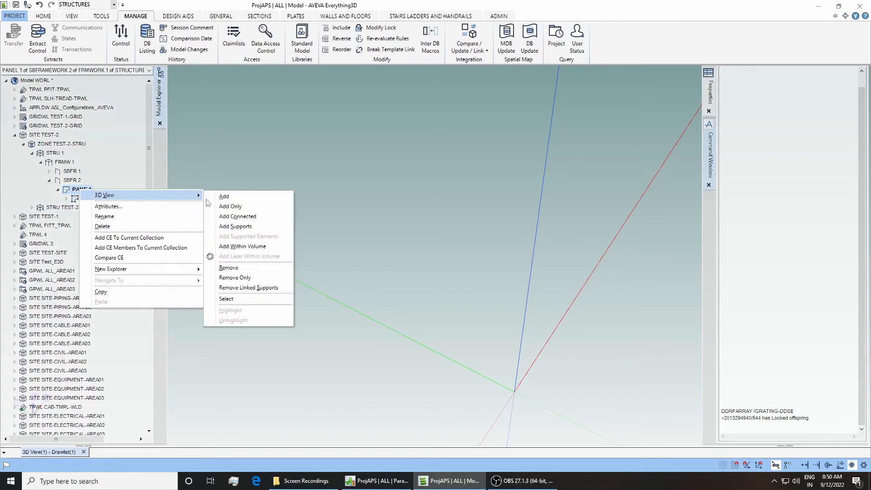
click(227, 194)
mouse_move(435, 349)
middle_down()
mouse_move(415, 325)
mouse_move(413, 334)
middle_up()
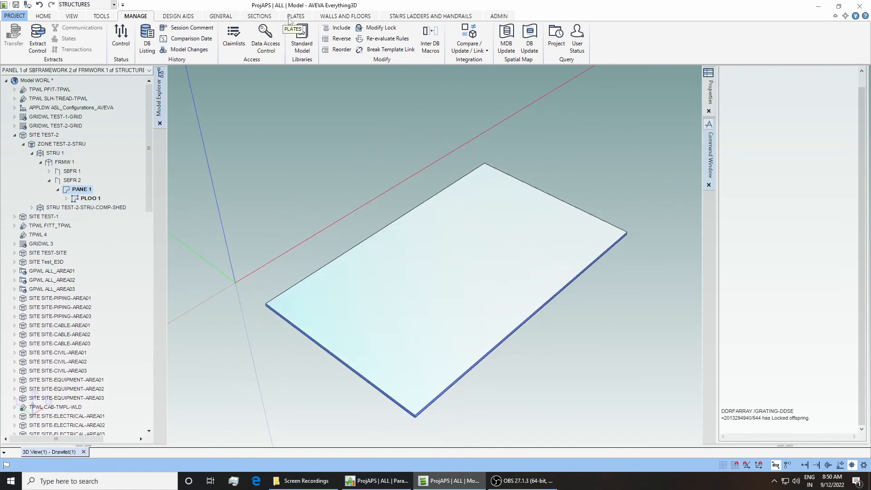
Step: Start creating a plate fitting on PANE 1 and check the fitting specification choices, keeping Deck Hatches SS
click(296, 16)
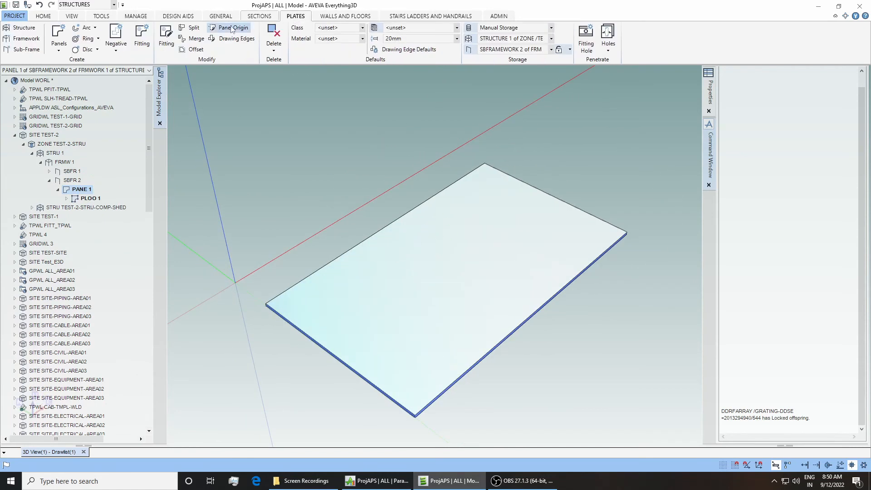
click(146, 44)
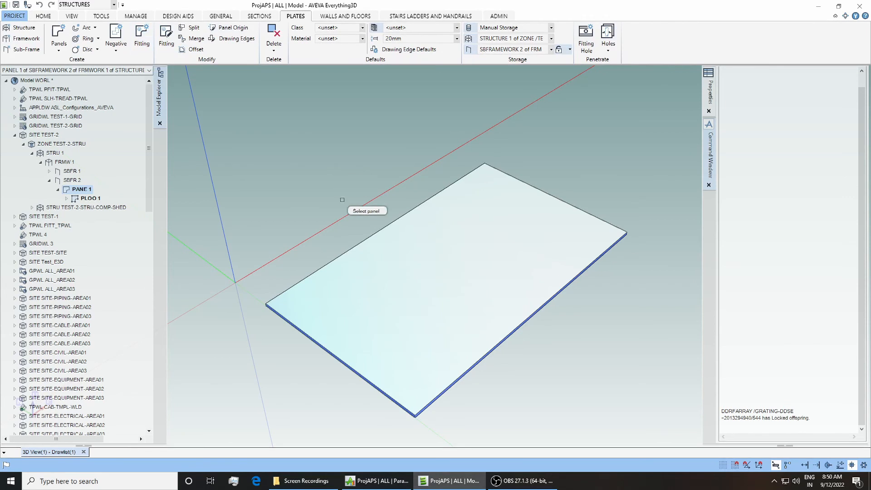
click(418, 245)
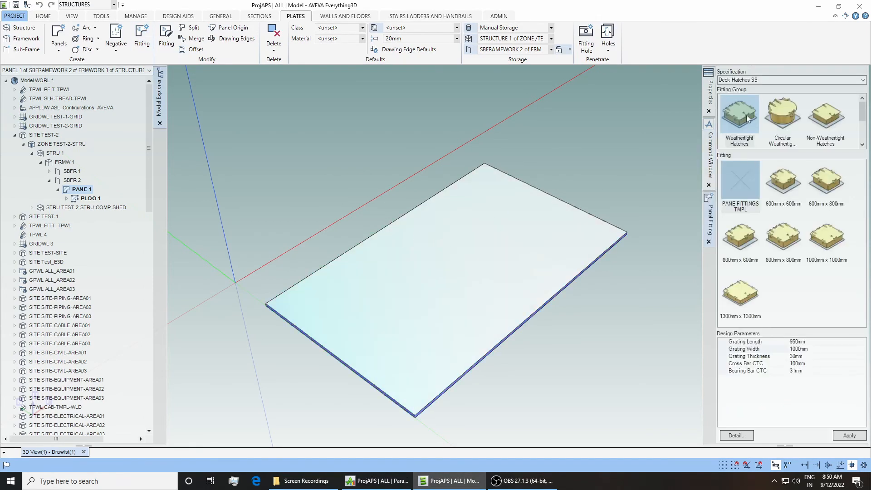
click(866, 83)
click(864, 82)
Step: Switch to AVEVA Catalogue and review the description of SPEC SS-DeckHatches and the template reference of SPCO 1 under SELE SS-RWT
click(386, 486)
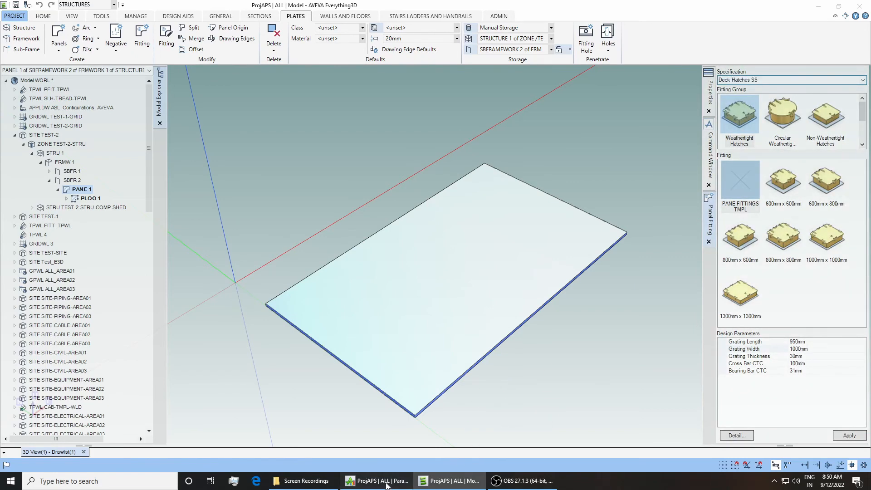
click(57, 117)
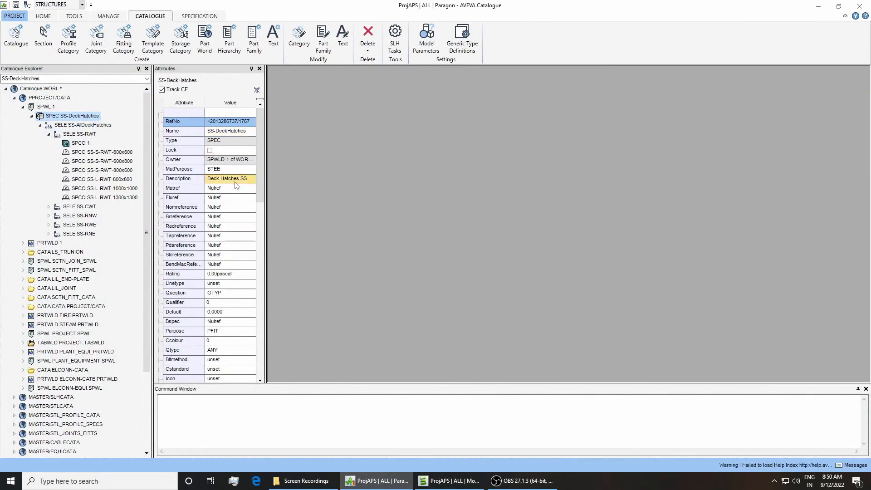
key(Down)
key(Down)
key(Down)
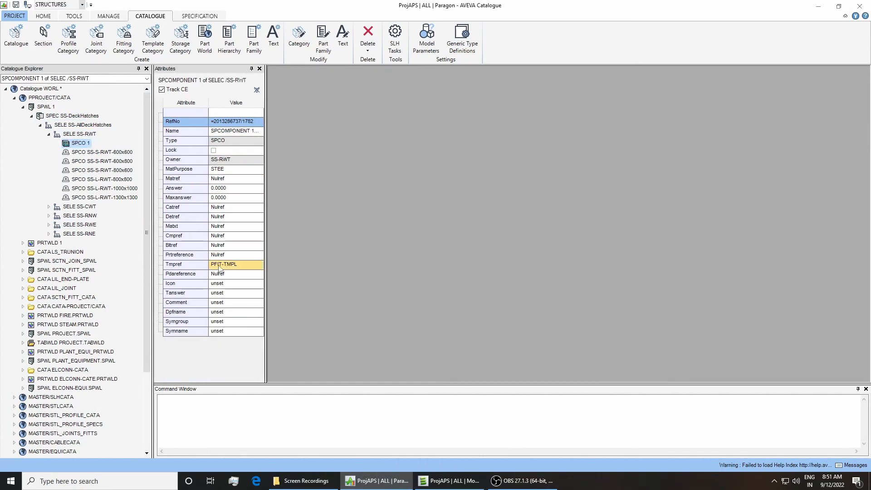
Step: Switch back to the Model window and review the attributes of template TMPL PFIT-TMPL under TMAR PFIT-TMAR
key(alt+Tab)
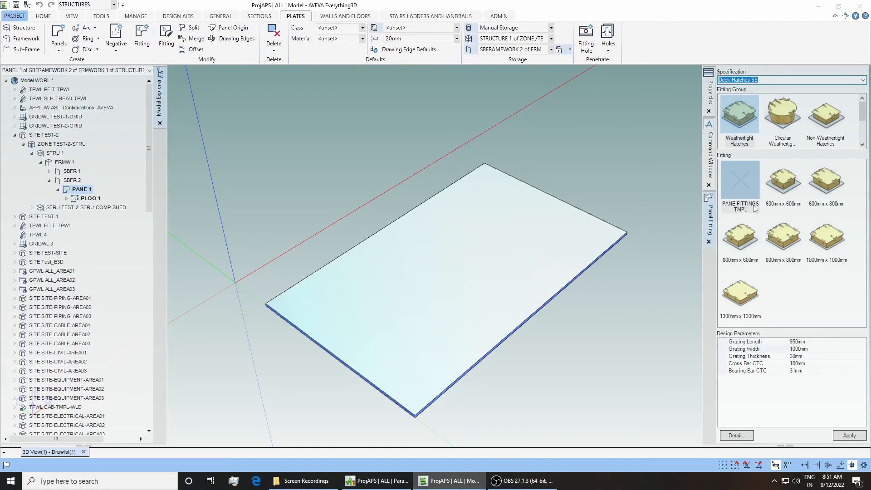
click(15, 90)
click(23, 108)
click(54, 124)
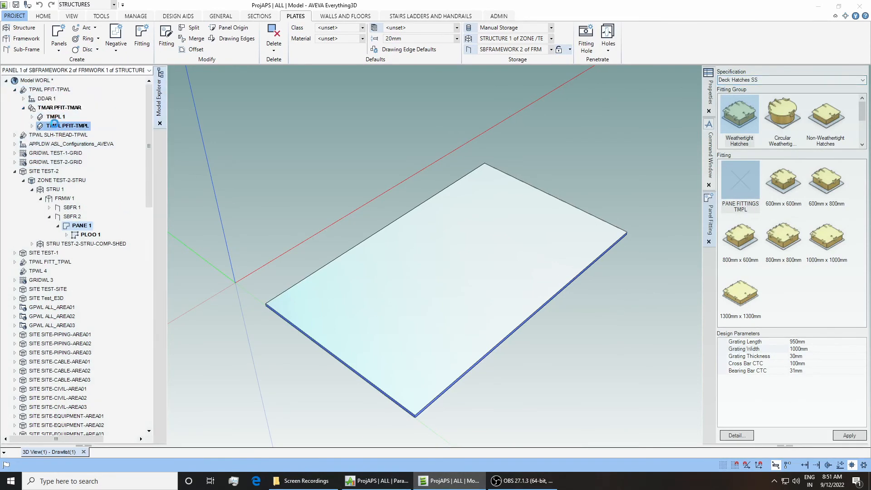
right_click(54, 125)
click(68, 143)
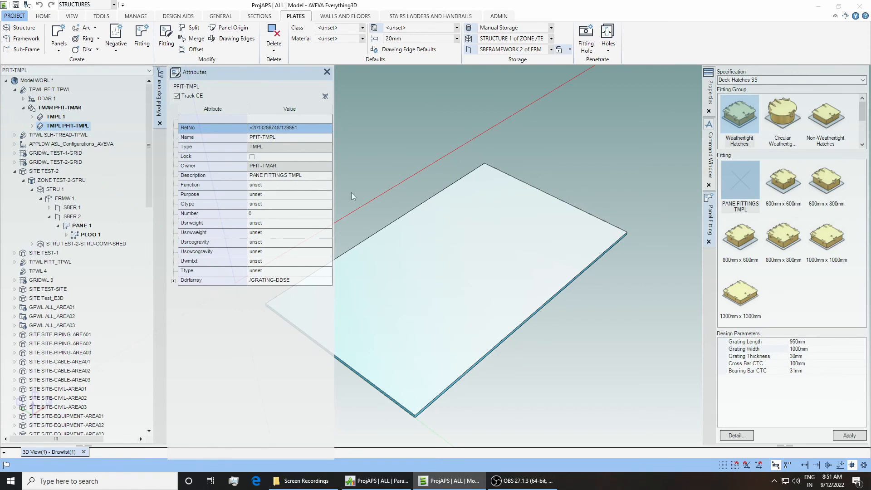
click(327, 72)
Step: Place the PANE FITTINGS TMPL fitting at the panel's near corner with Grating Length 1200 mm and Grating Width 2000 mm
click(741, 184)
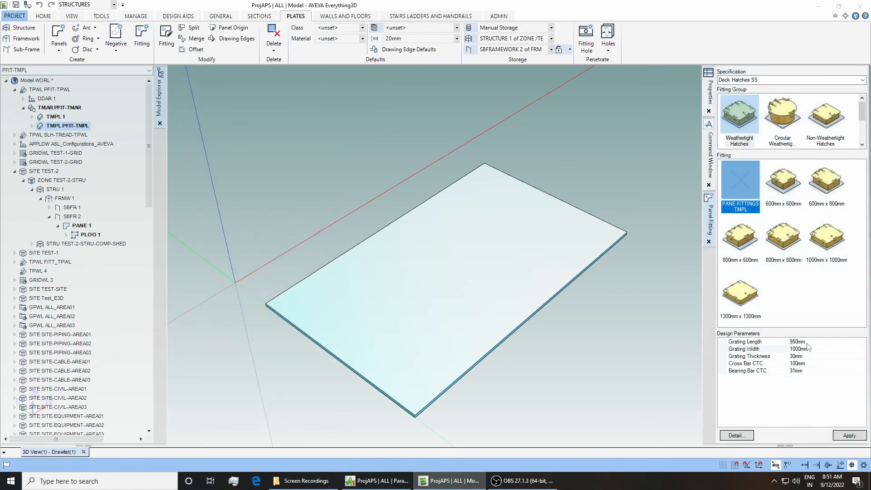
click(788, 342)
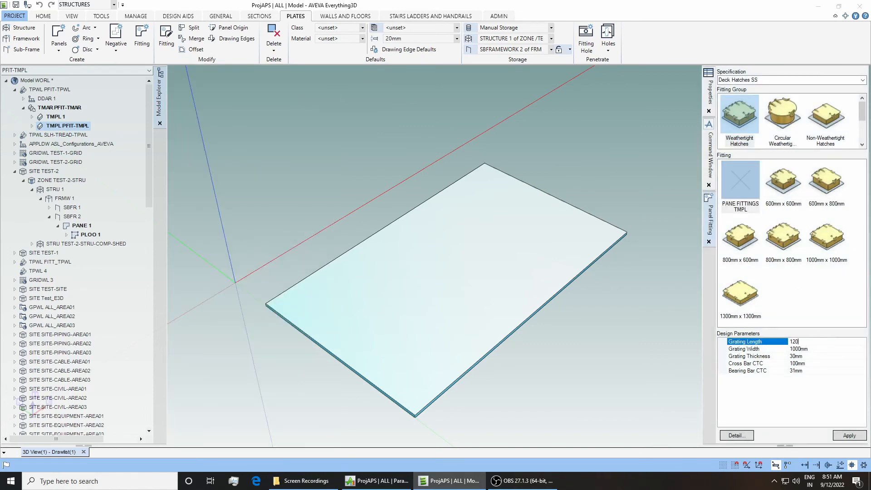
click(818, 350)
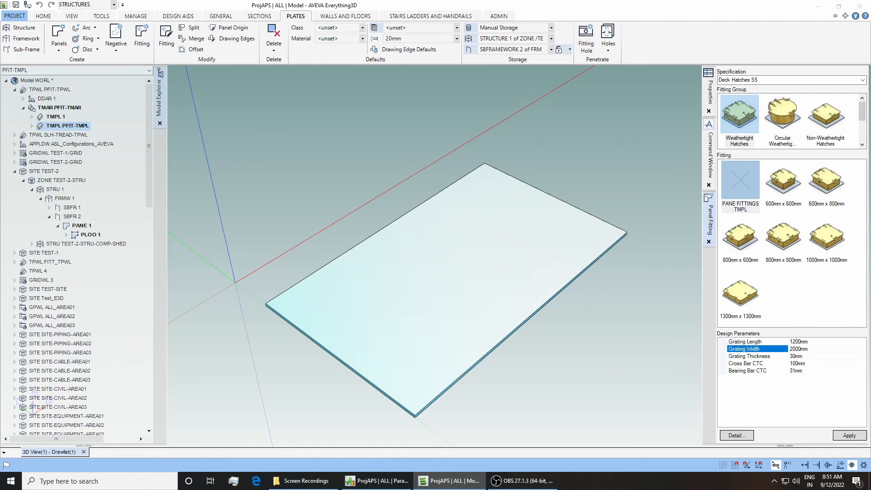
click(849, 436)
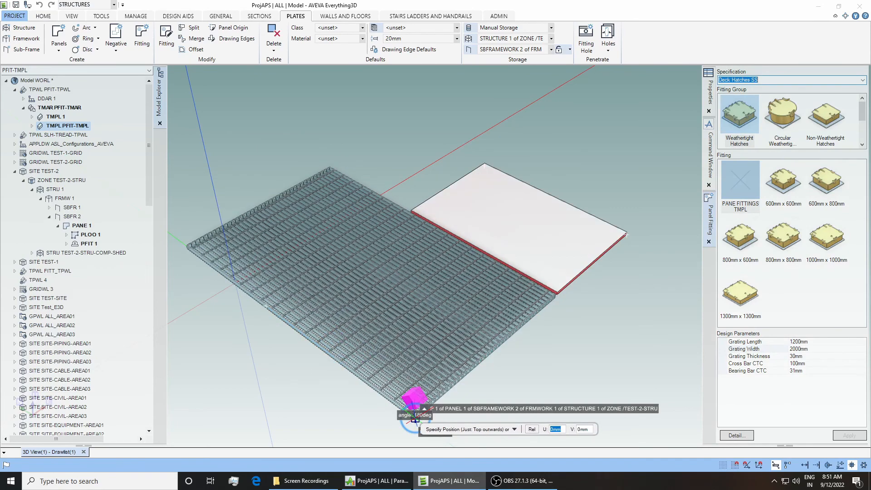
Step: Set Grating Length to 2000 mm and Grating Width to 1200 mm, place the grating at the panel's near corner and end the command
click(810, 342)
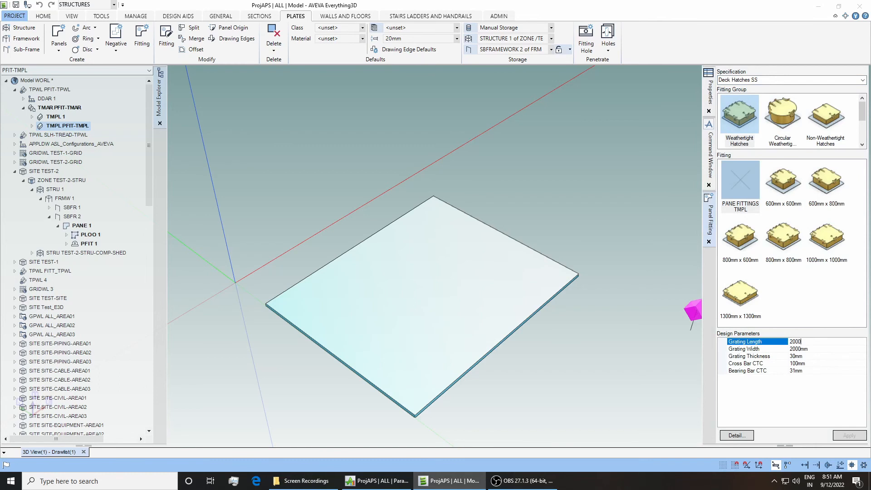
click(811, 349)
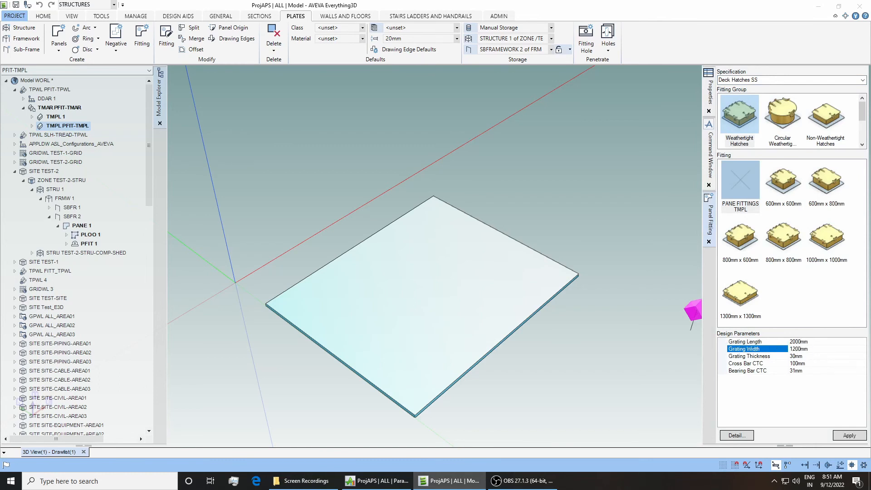
click(841, 436)
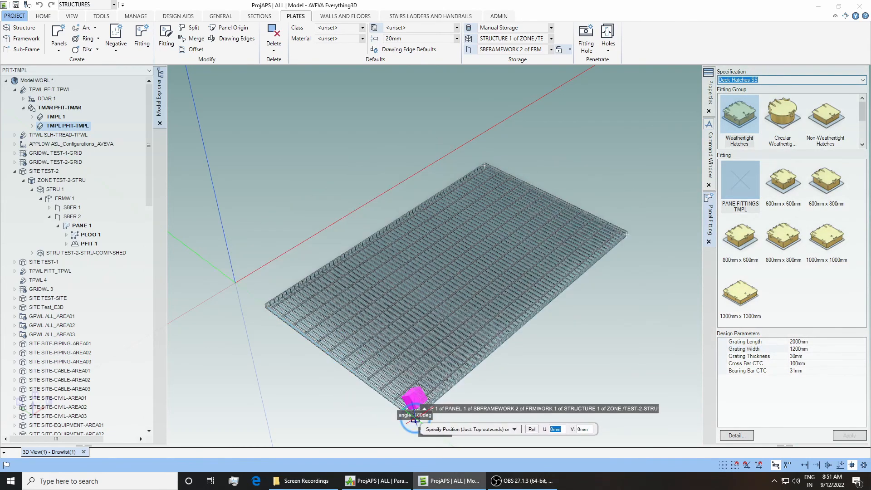
key(Escape)
key(Escape)
Step: Add the sub-framework SBFR 1 to the 3D view and inspect the grating on its supporting beams
middle_drag(444, 314, 410, 225)
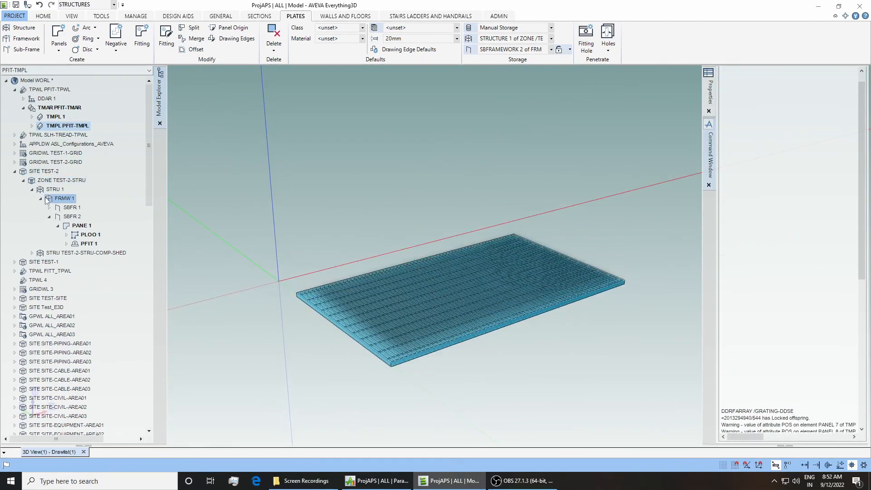
click(64, 208)
right_click(64, 210)
mouse_move(88, 214)
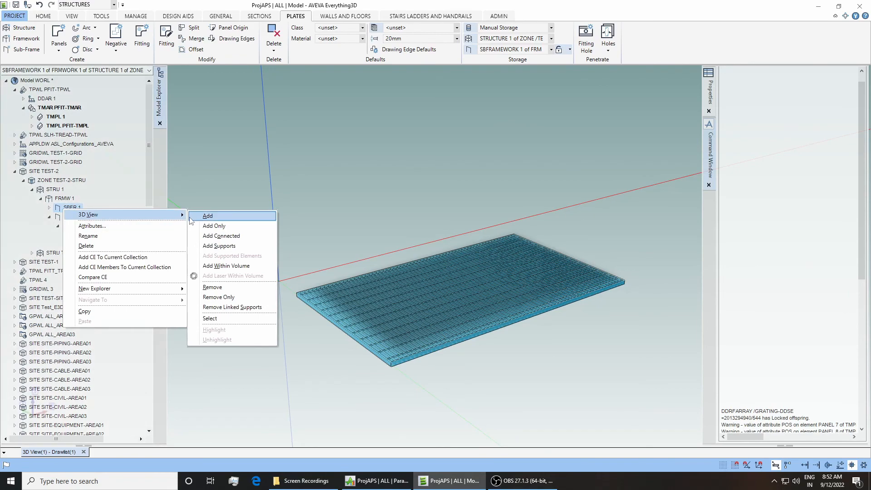
click(211, 214)
scroll(437, 312, down, 1)
mouse_move(435, 311)
middle_down()
mouse_move(467, 359)
mouse_move(459, 237)
middle_up()
scroll(458, 237, up, 1)
mouse_move(457, 171)
middle_down()
mouse_move(456, 120)
mouse_move(437, 357)
mouse_move(436, 281)
mouse_move(455, 168)
mouse_move(459, 179)
middle_up()
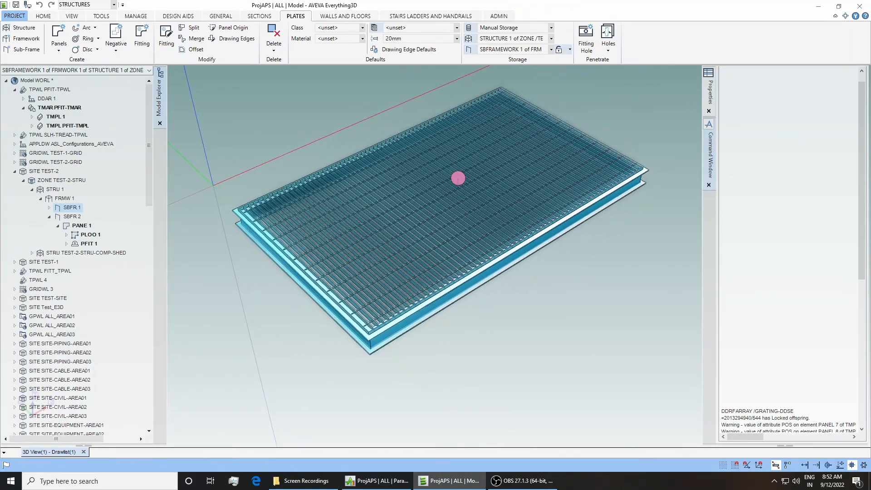
middle_drag(413, 114, 427, 204)
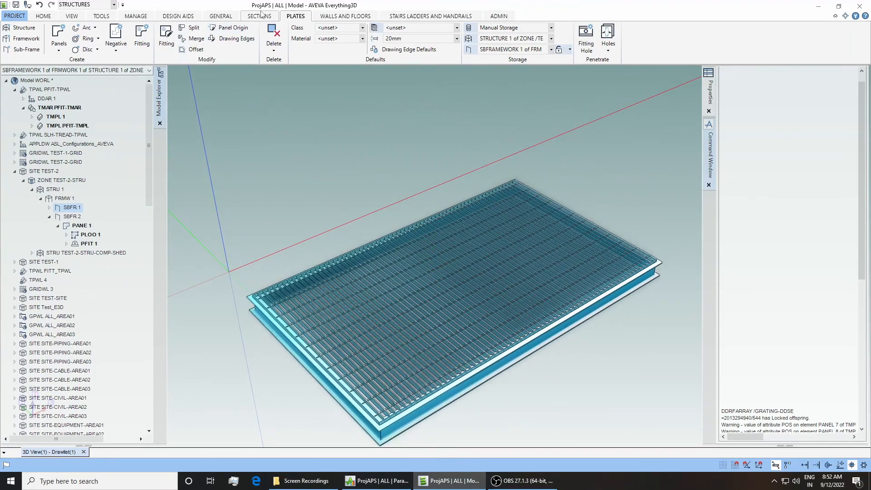
Step: Open the grating fitting on PANE 1 for modification, selecting the panel and its fitting
click(166, 38)
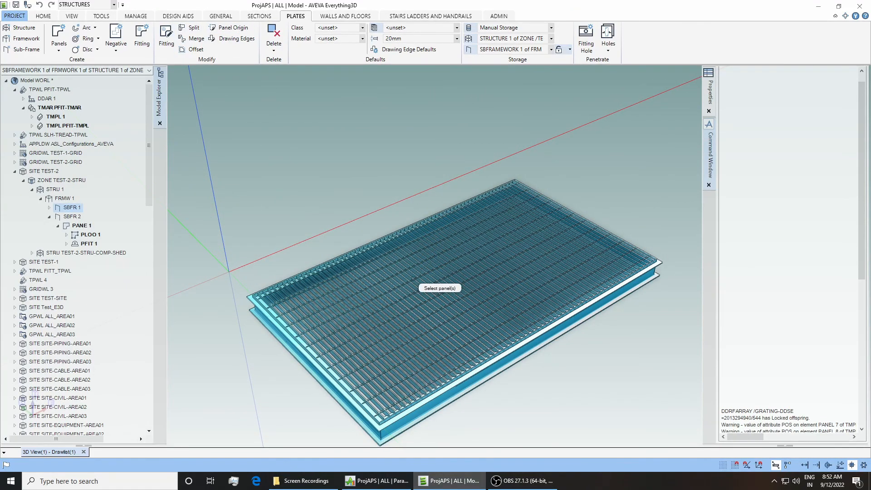
right_click(392, 282)
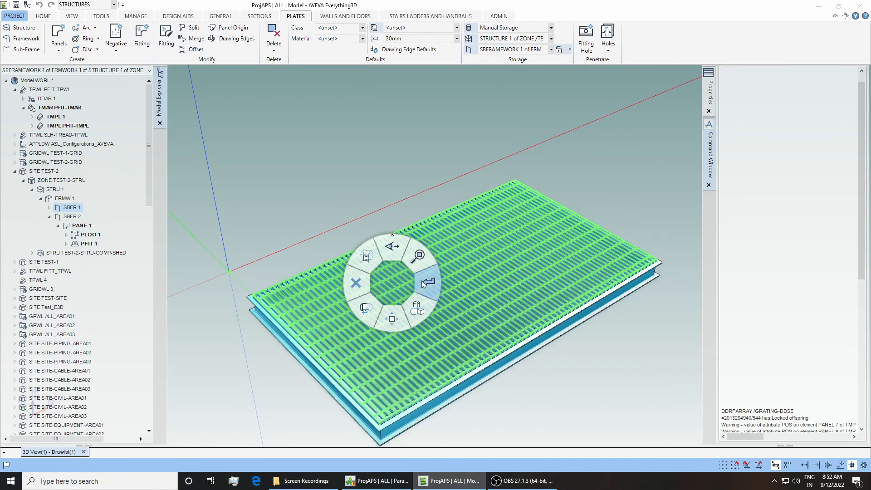
click(422, 282)
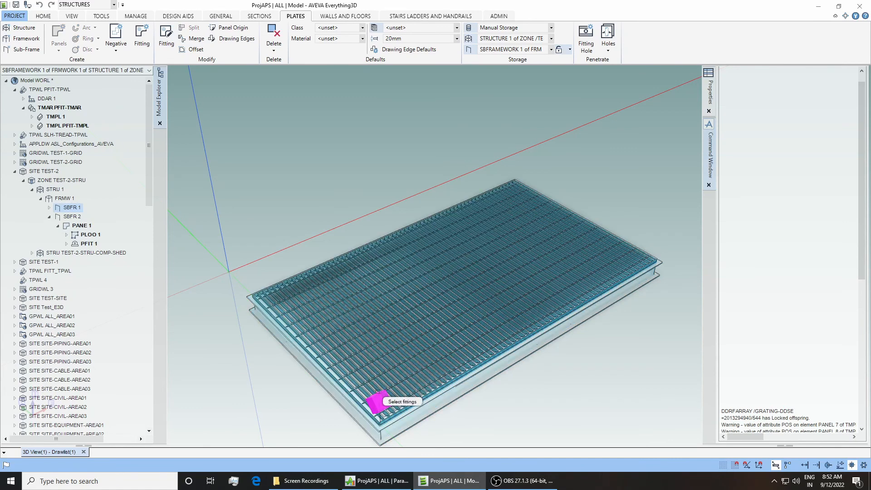
click(380, 400)
right_click(378, 391)
click(407, 391)
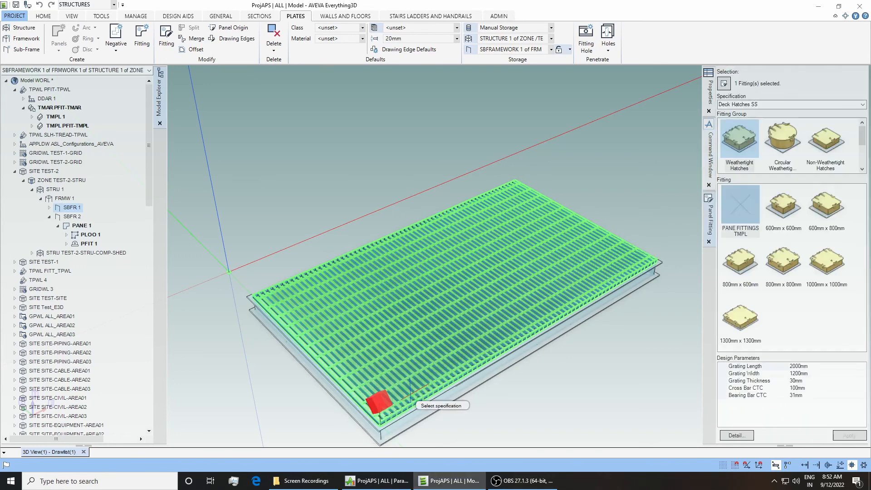
Step: Apply a Grating Length of 2400 mm to the fitting, and restore it to 2000 mm
click(810, 365)
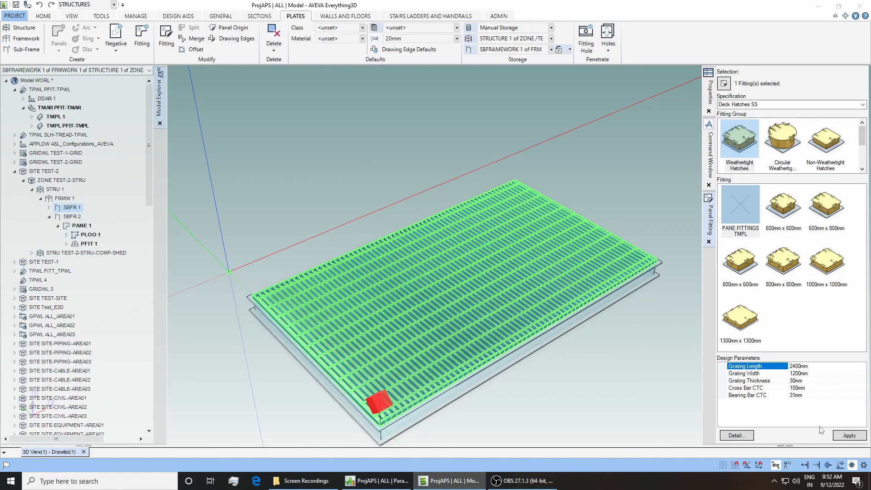
click(840, 436)
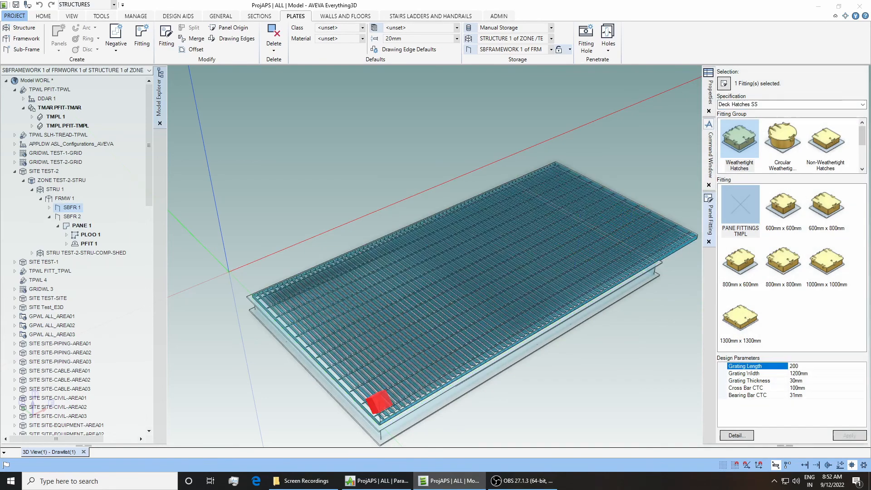
click(849, 438)
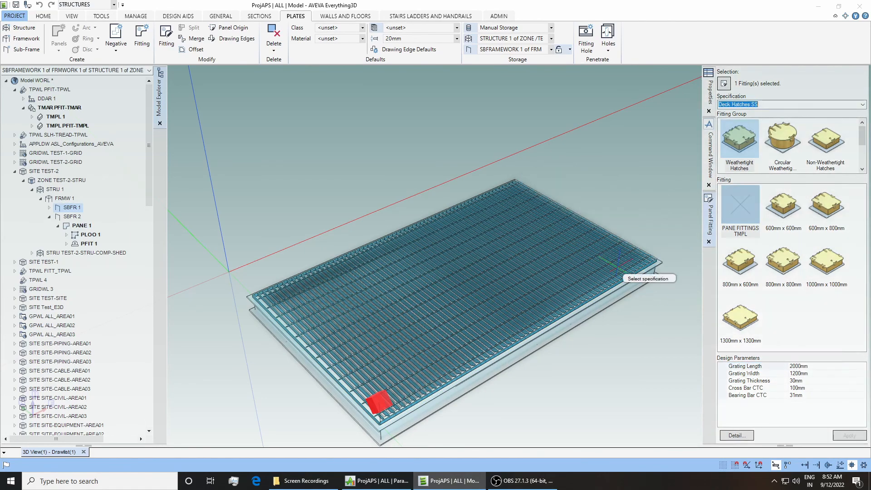
Step: Set the grating fitting's Bearing Bar CTC to 50 mm and apply it to the model
click(811, 396)
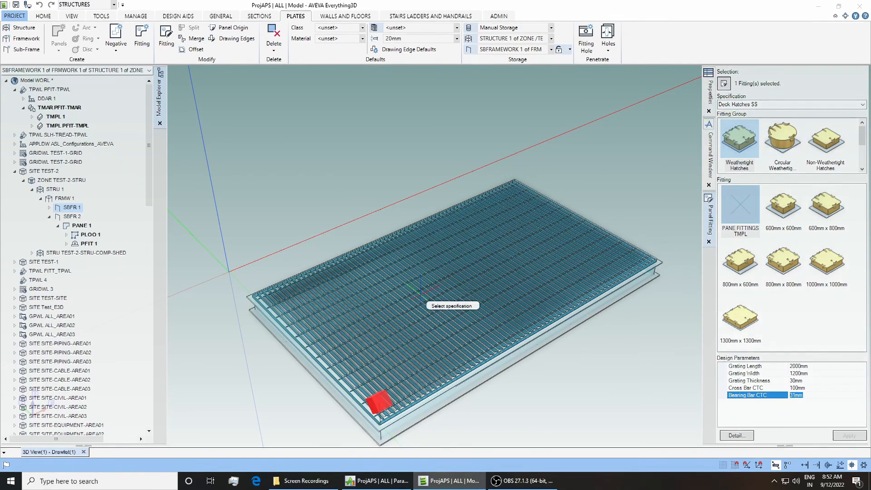
scroll(398, 368, up, 5)
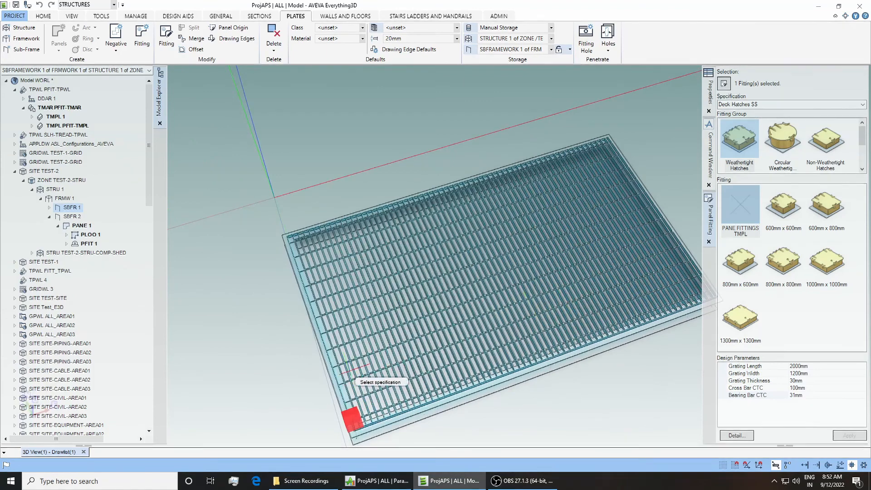
click(811, 396)
drag(811, 396, 773, 398)
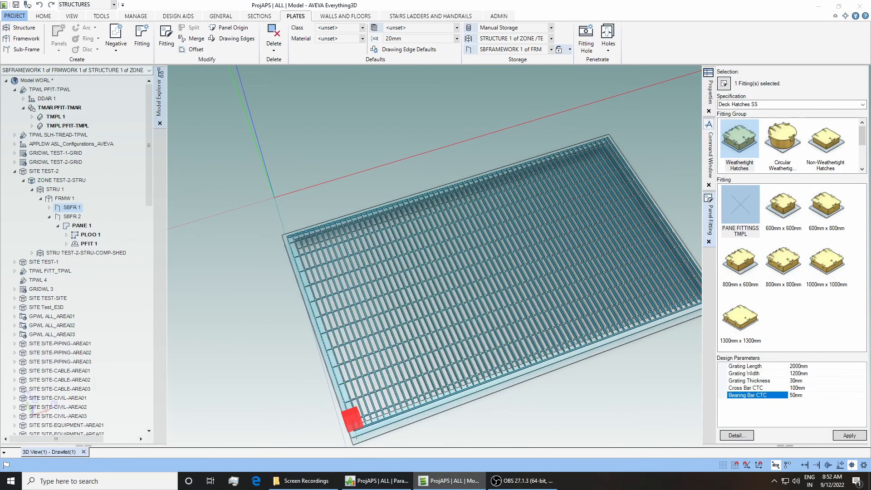
click(849, 435)
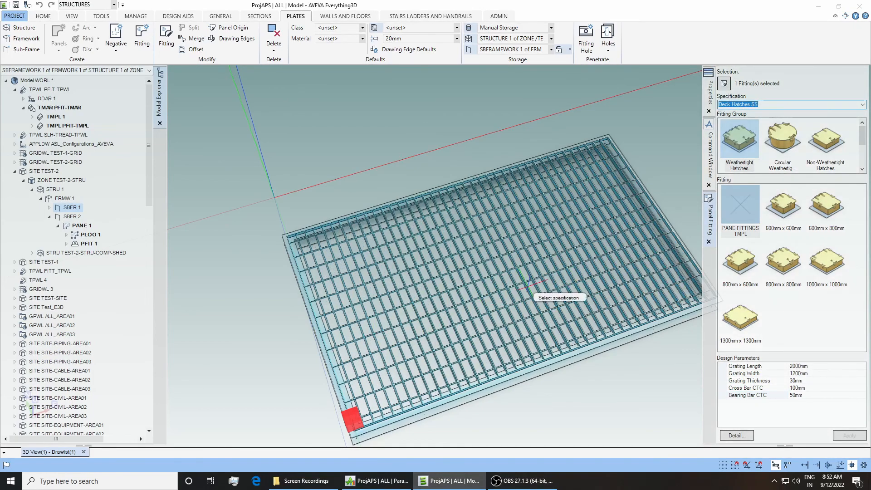
Step: Apply a Bearing Bar CTC of 25 mm to the grating and inspect the bar spacing
click(787, 395)
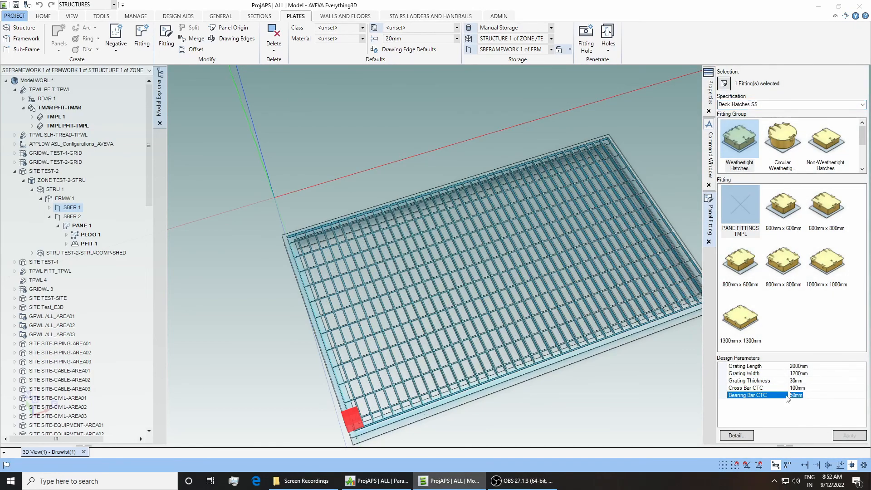
click(850, 435)
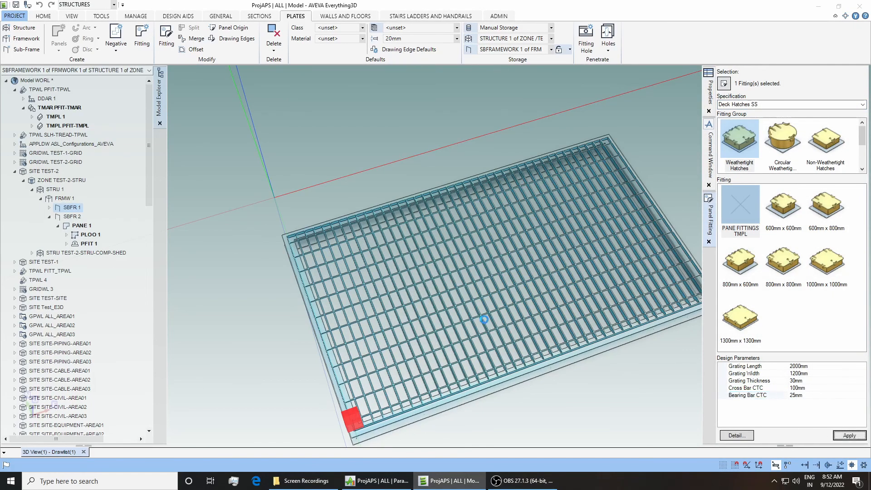
mouse_move(452, 346)
middle_down()
mouse_move(459, 350)
mouse_move(456, 341)
middle_up()
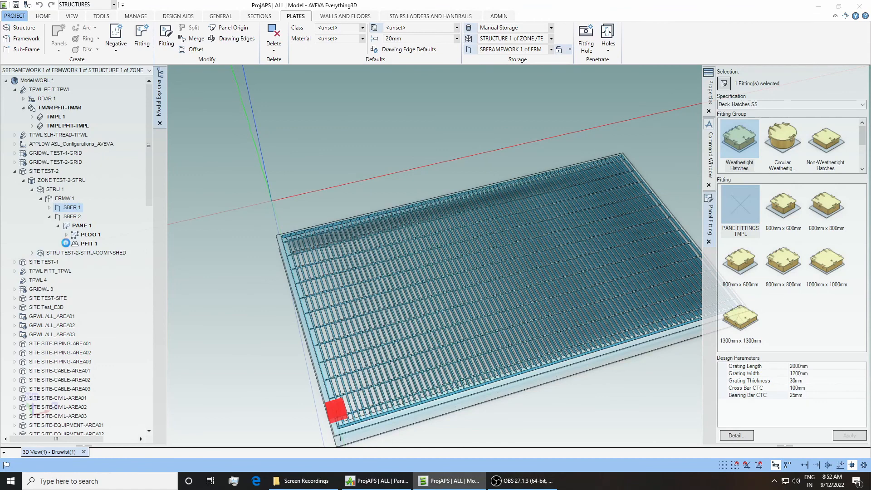
Step: Expand TMPL 1 under PFIT 1 and highlight individual member panels, including PANE 2 and PANE 6, in the 3D view
click(75, 254)
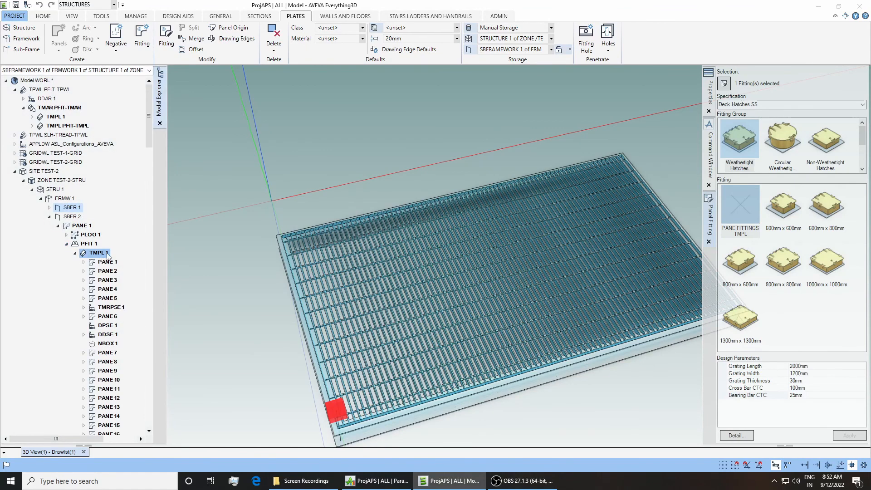
mouse_move(151, 140)
mouse_down()
mouse_move(149, 177)
mouse_move(149, 133)
mouse_up()
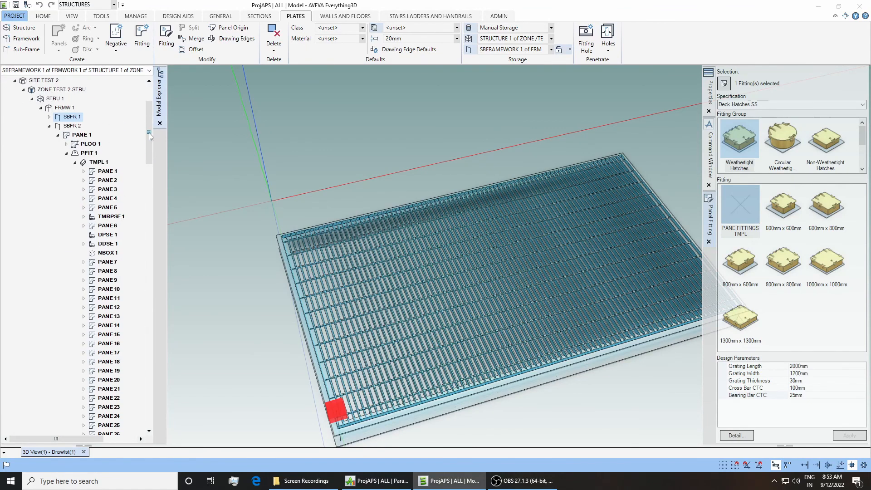
click(108, 188)
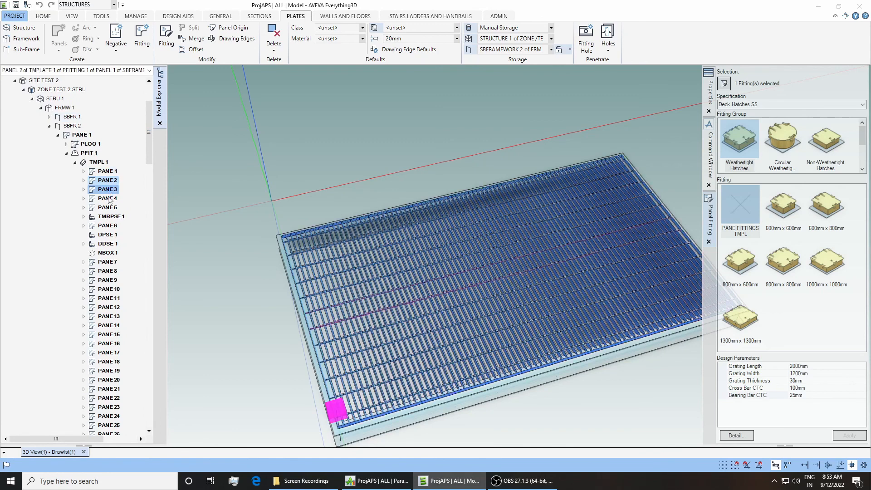
click(108, 226)
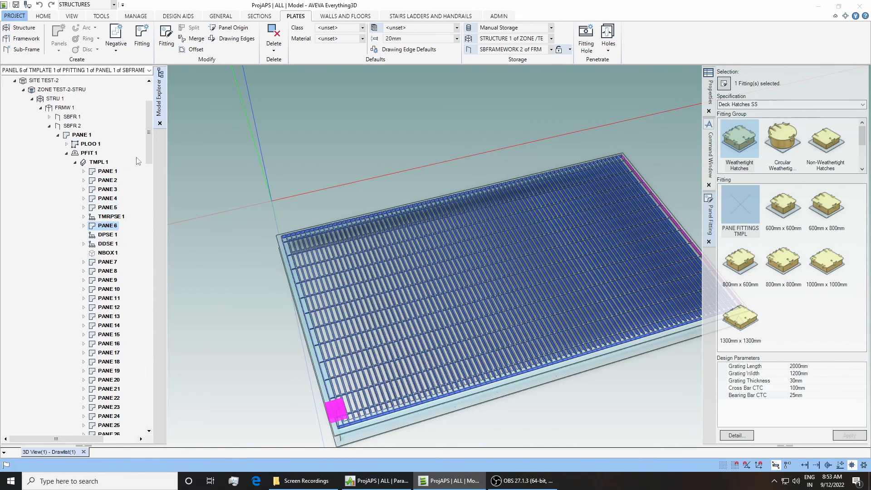
Step: Expand the source template TMPL PFIT-TMPL and its TMRPSE 1 set, and select the repeat elements TMRREL 2 and TMRREL 3
drag(148, 137, 149, 114)
click(32, 126)
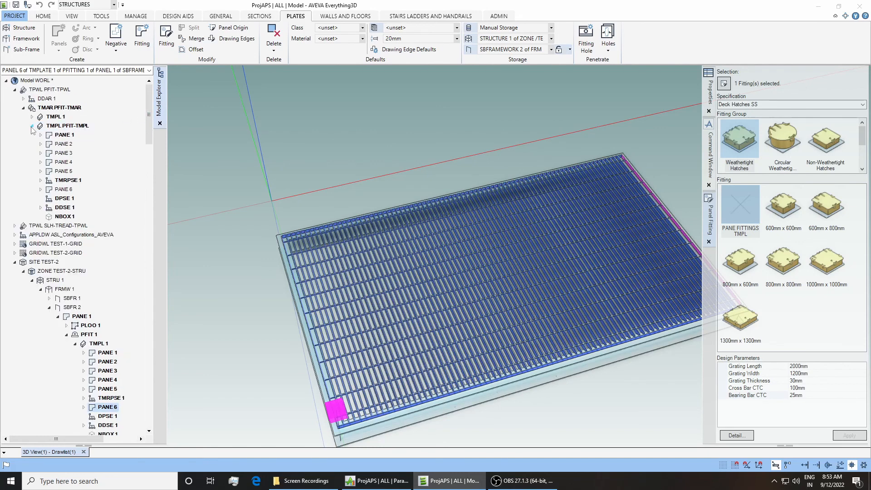
scroll(59, 149, down, 1)
scroll(62, 166, down, 2)
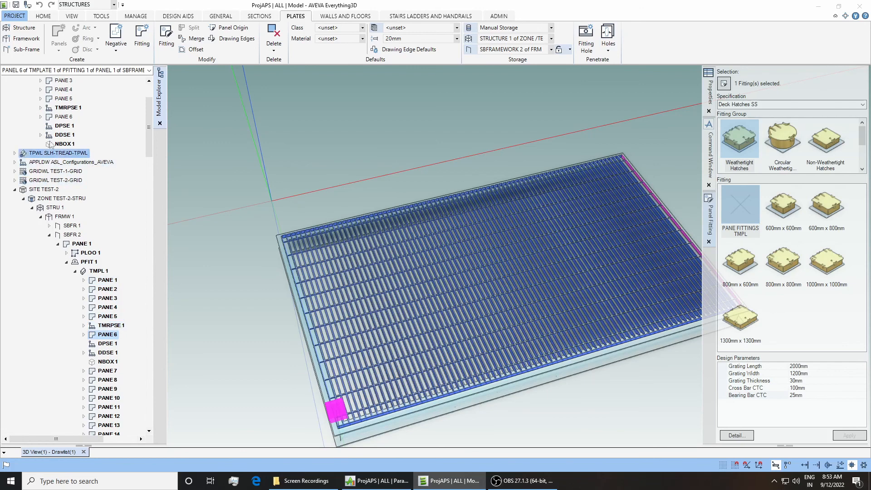
click(41, 107)
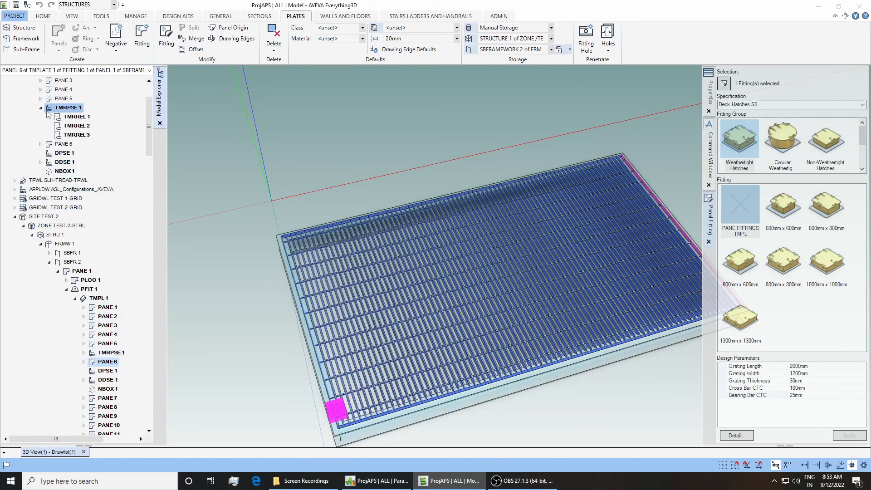
click(83, 126)
click(82, 135)
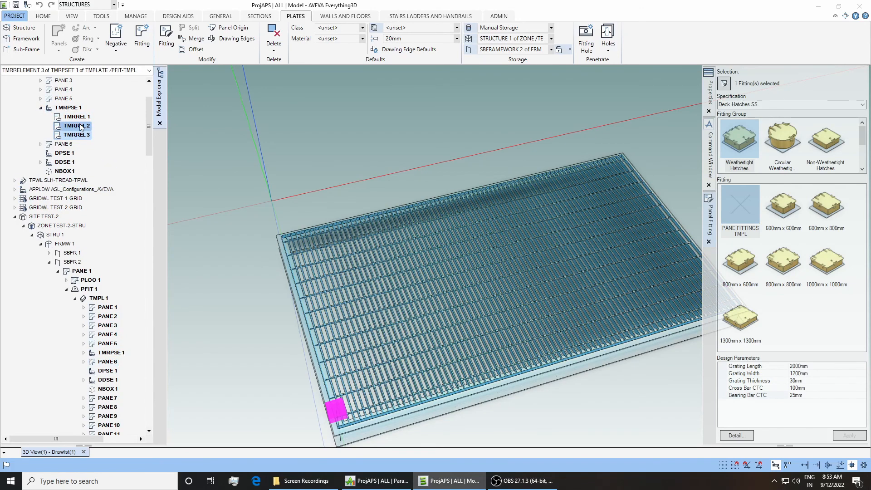
Step: Examine the full list of panels under the placed fitting's TMPL 1 in the model hierarchy
scroll(123, 222, down, 3)
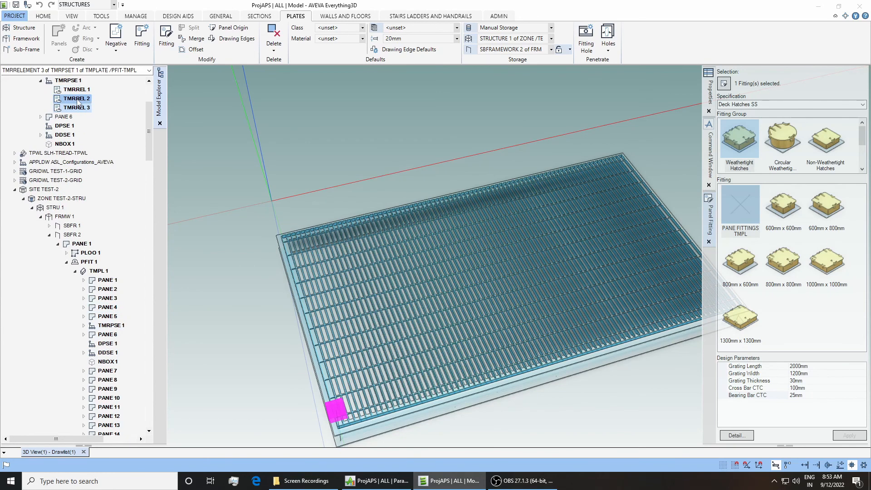
scroll(104, 286, down, 2)
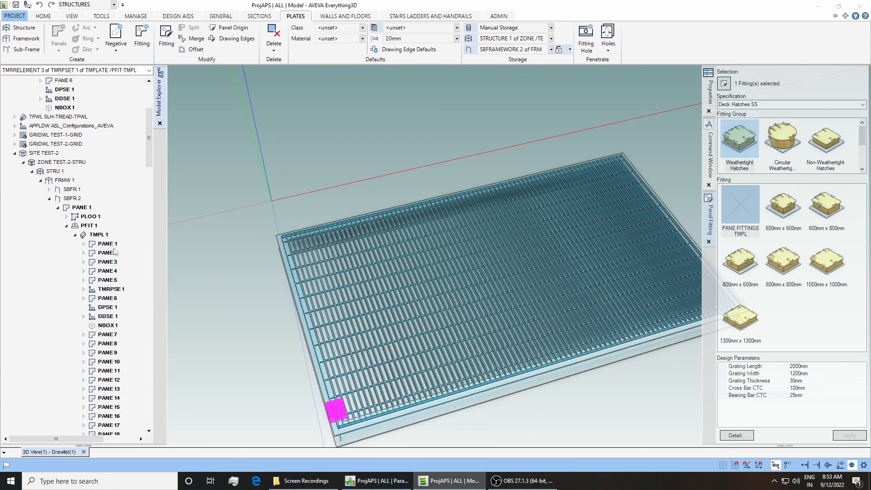
drag(148, 139, 148, 161)
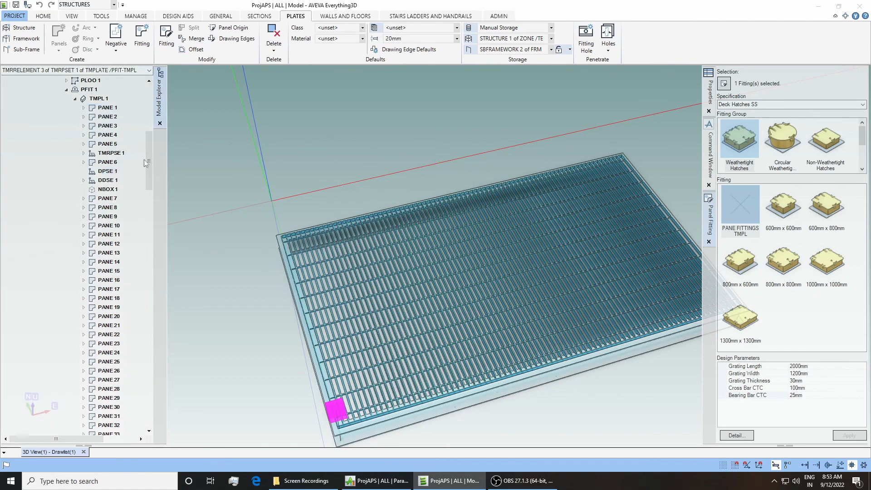
drag(148, 168, 149, 142)
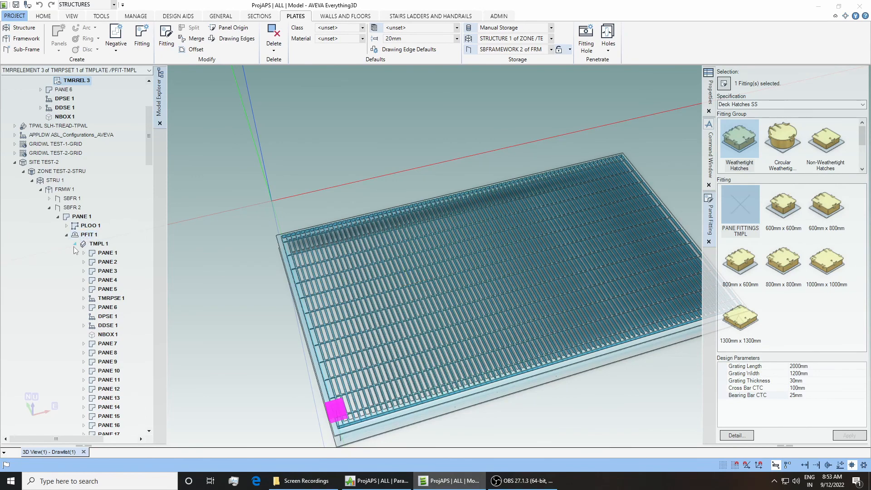
Step: Apply a Grating Length of 500 mm to the fitting and examine the panels listed under its template
click(821, 366)
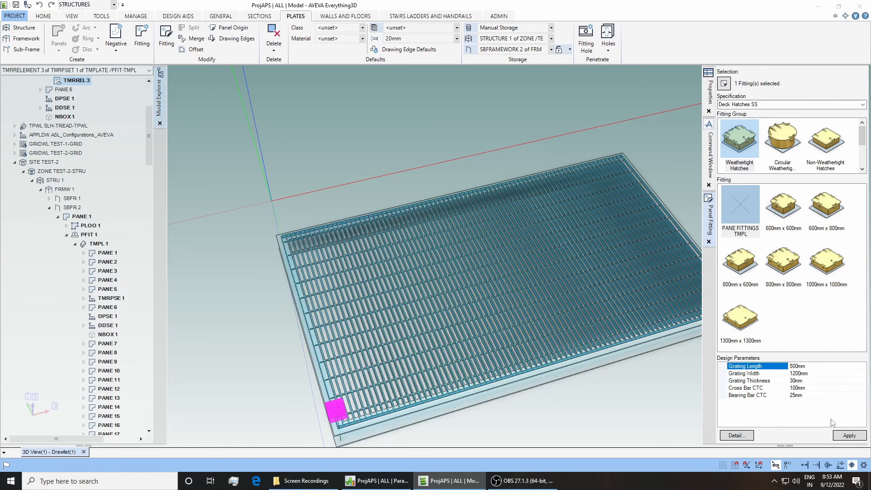
click(849, 436)
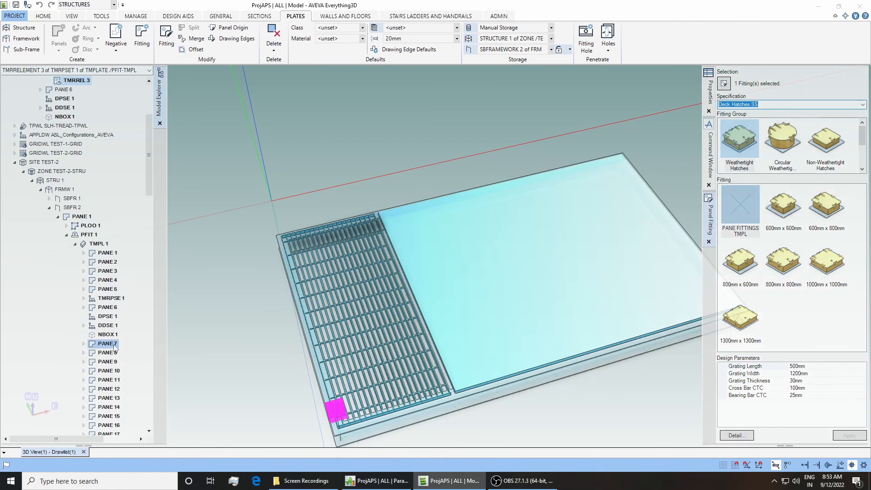
drag(146, 177, 143, 217)
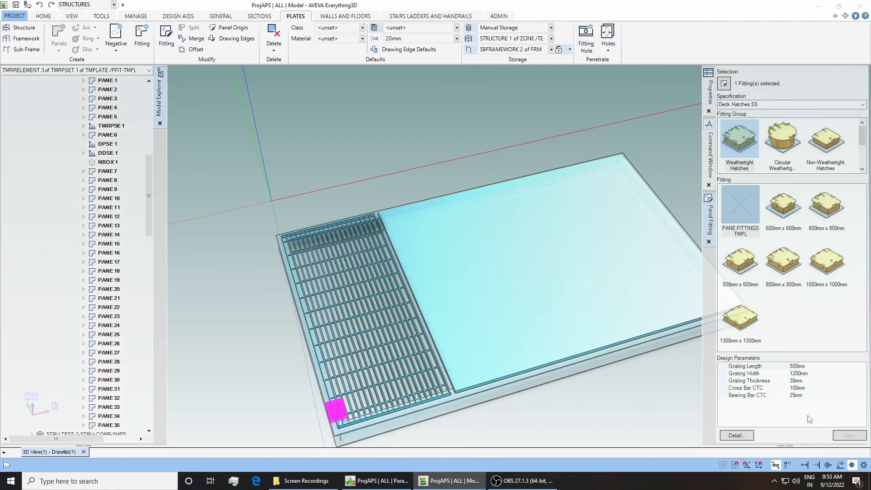
Step: Restore the fitting's Grating Length to 2000 mm and collapse its TMPL 1 branch in the model hierarchy
click(793, 366)
key(Return)
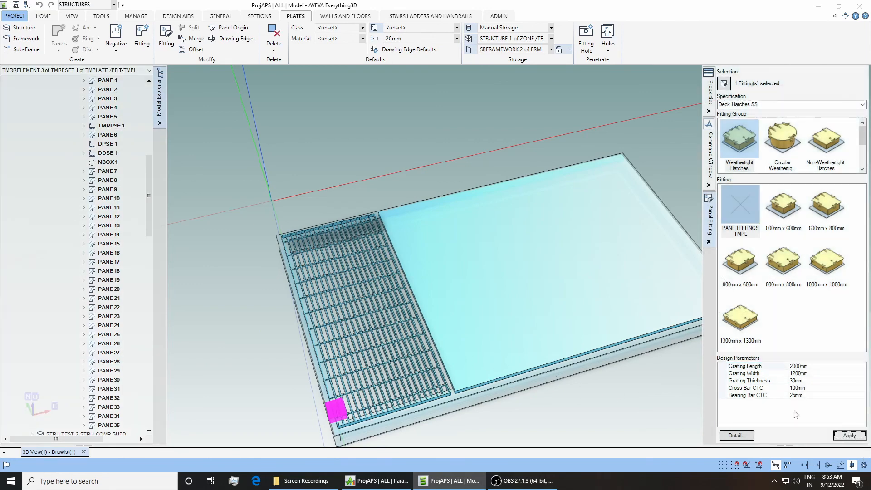
mouse_move(150, 172)
mouse_down()
mouse_move(148, 268)
mouse_move(144, 159)
mouse_up()
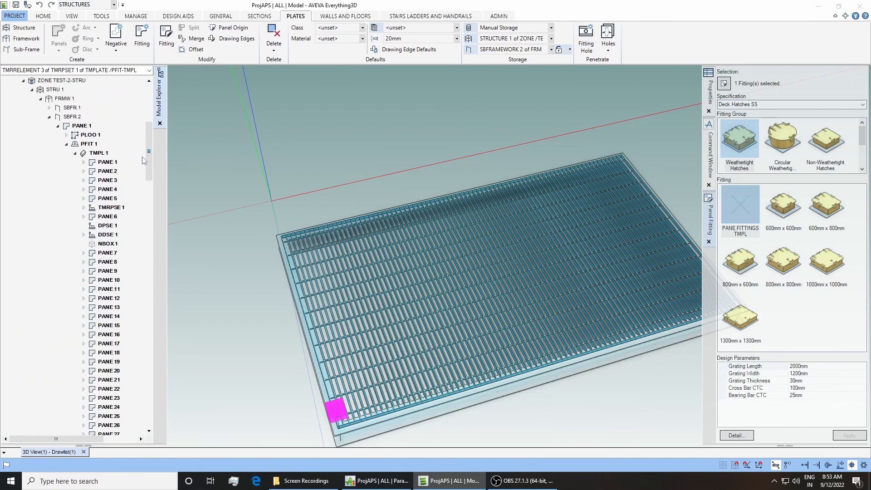
click(75, 152)
Step: Close the panel fitting editor after viewing the grating, and clear the Command Window output
middle_drag(458, 300, 444, 317)
click(709, 241)
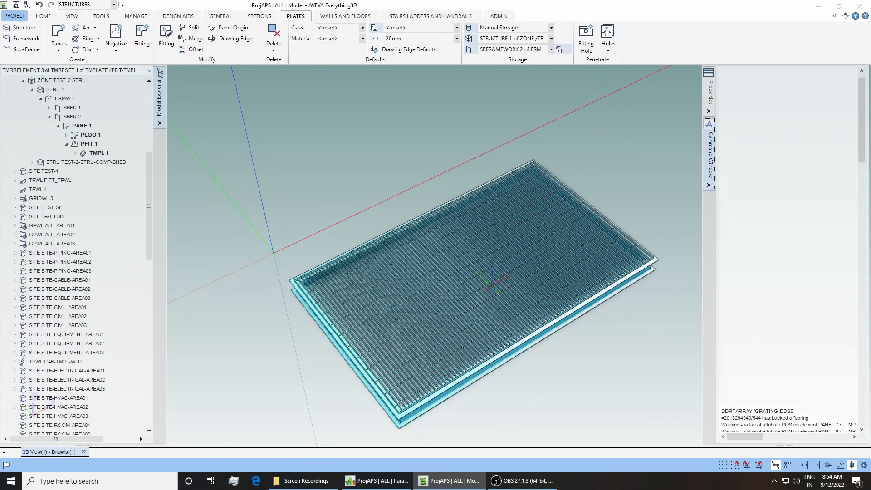
right_click(773, 418)
click(782, 414)
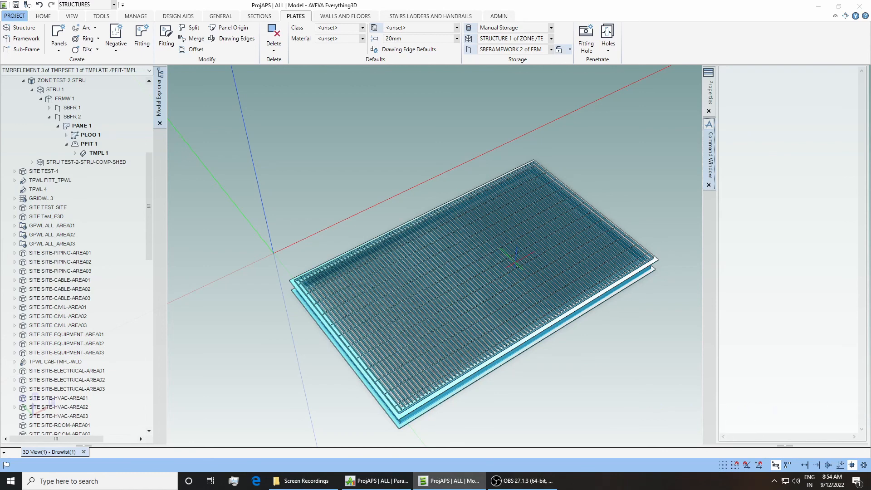